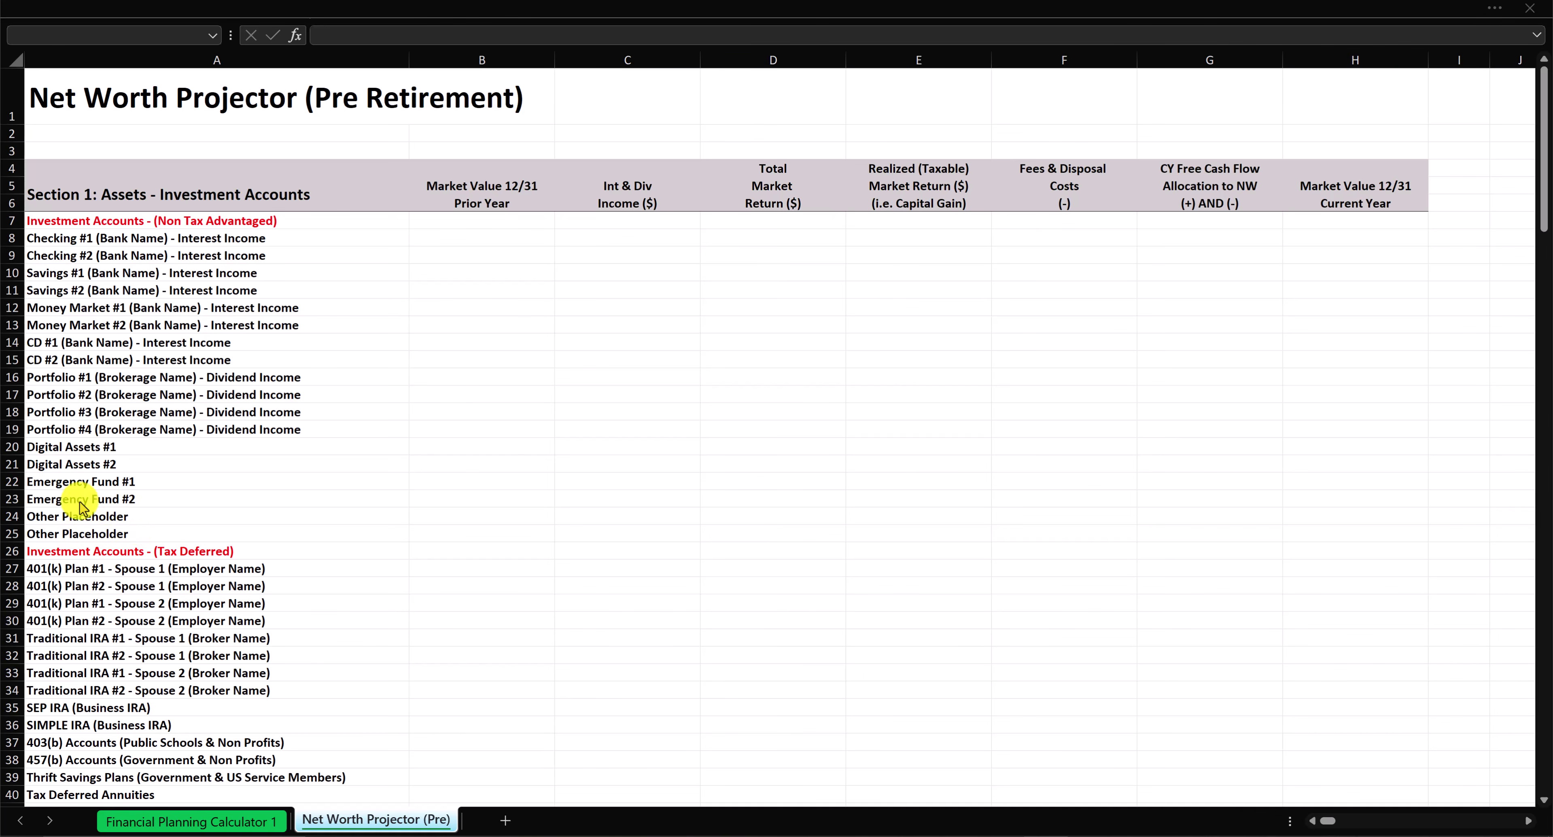
Step: Review the asset line items from the investment accounts in Section 1 through the real and personal property in Section 2
{"action": "scroll", "coordinate": [114, 420], "scroll_direction": "down", "scroll_amount": 2}
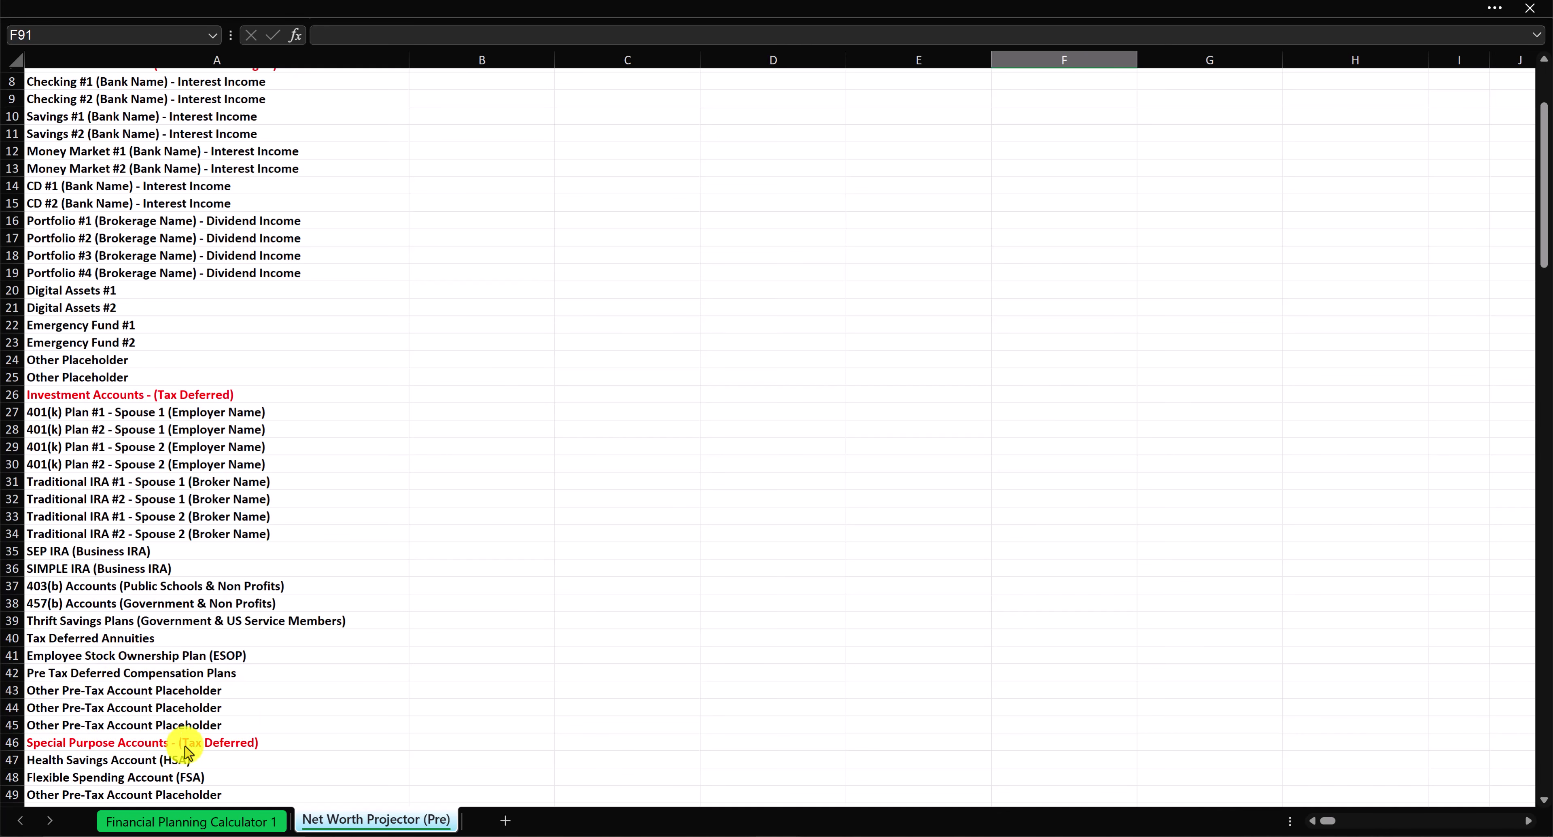
{"action": "scroll", "coordinate": [34, 450], "scroll_direction": "down", "scroll_amount": 6}
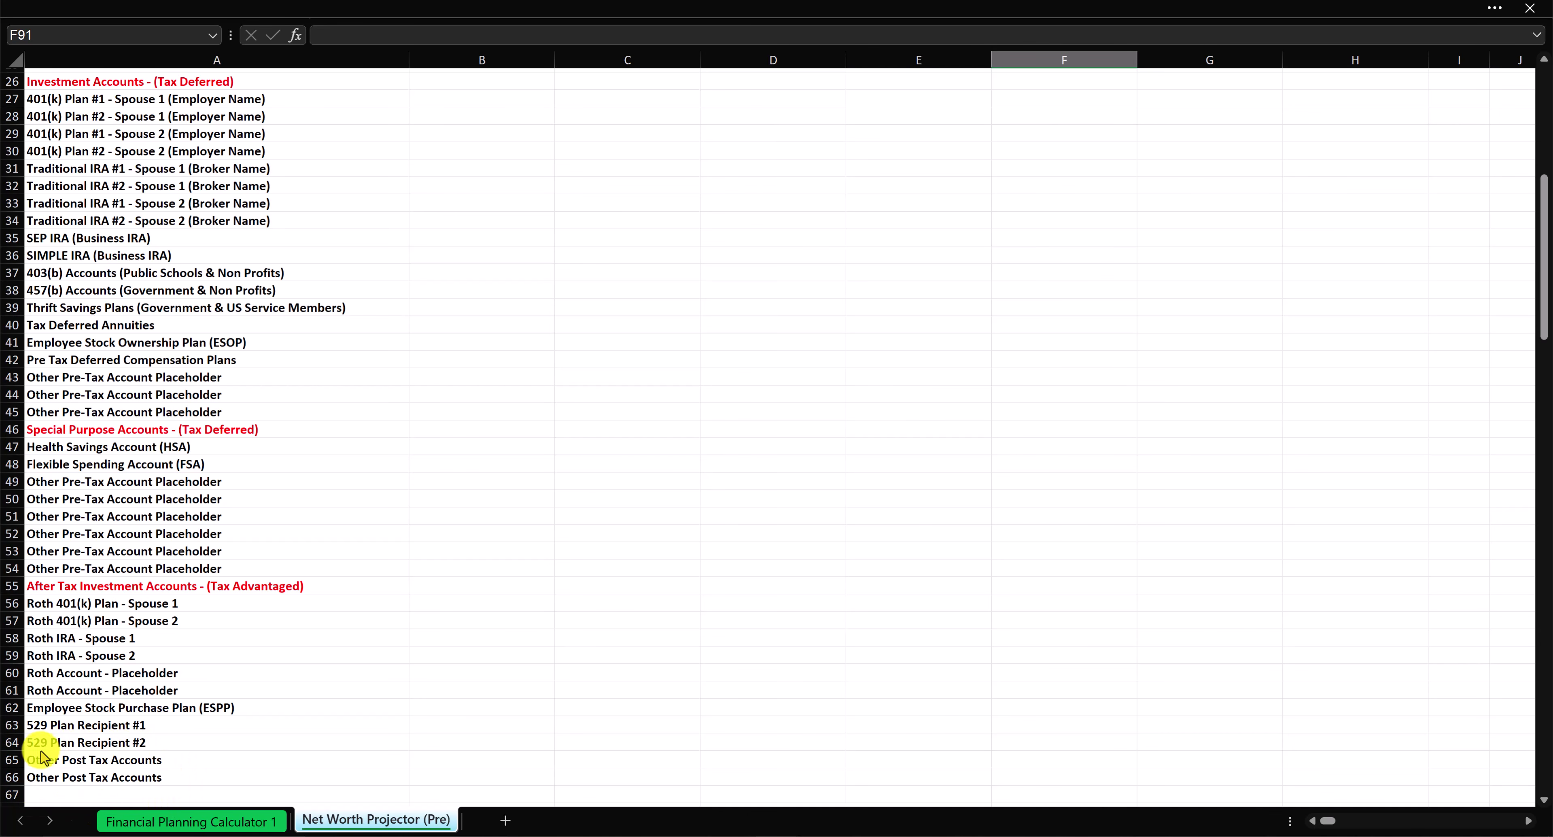
{"action": "scroll", "coordinate": [48, 208], "scroll_direction": "down", "scroll_amount": 13}
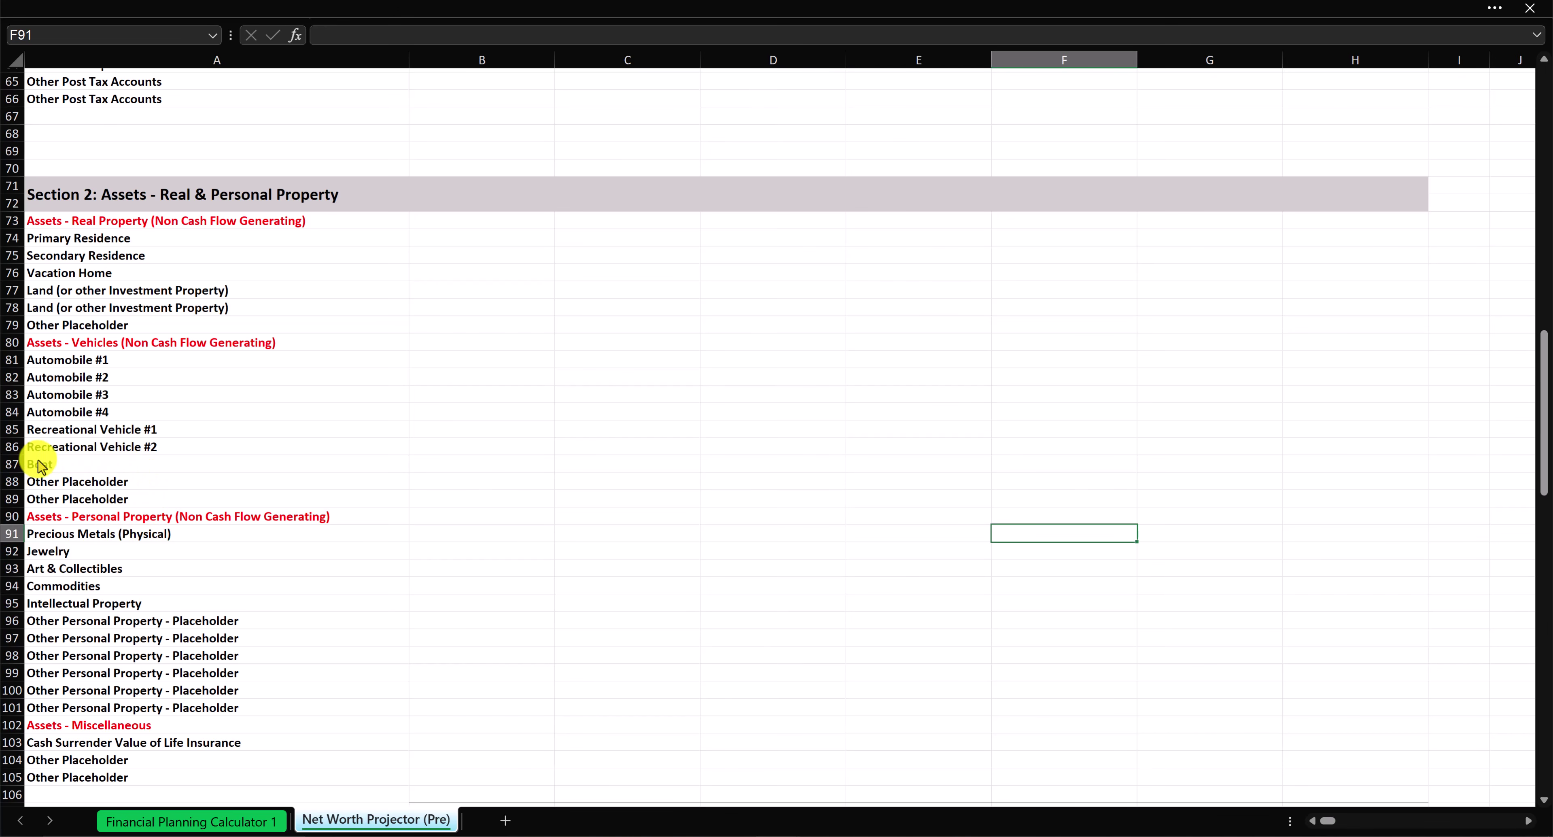
{"action": "scroll", "coordinate": [47, 422], "scroll_direction": "down", "scroll_amount": 3}
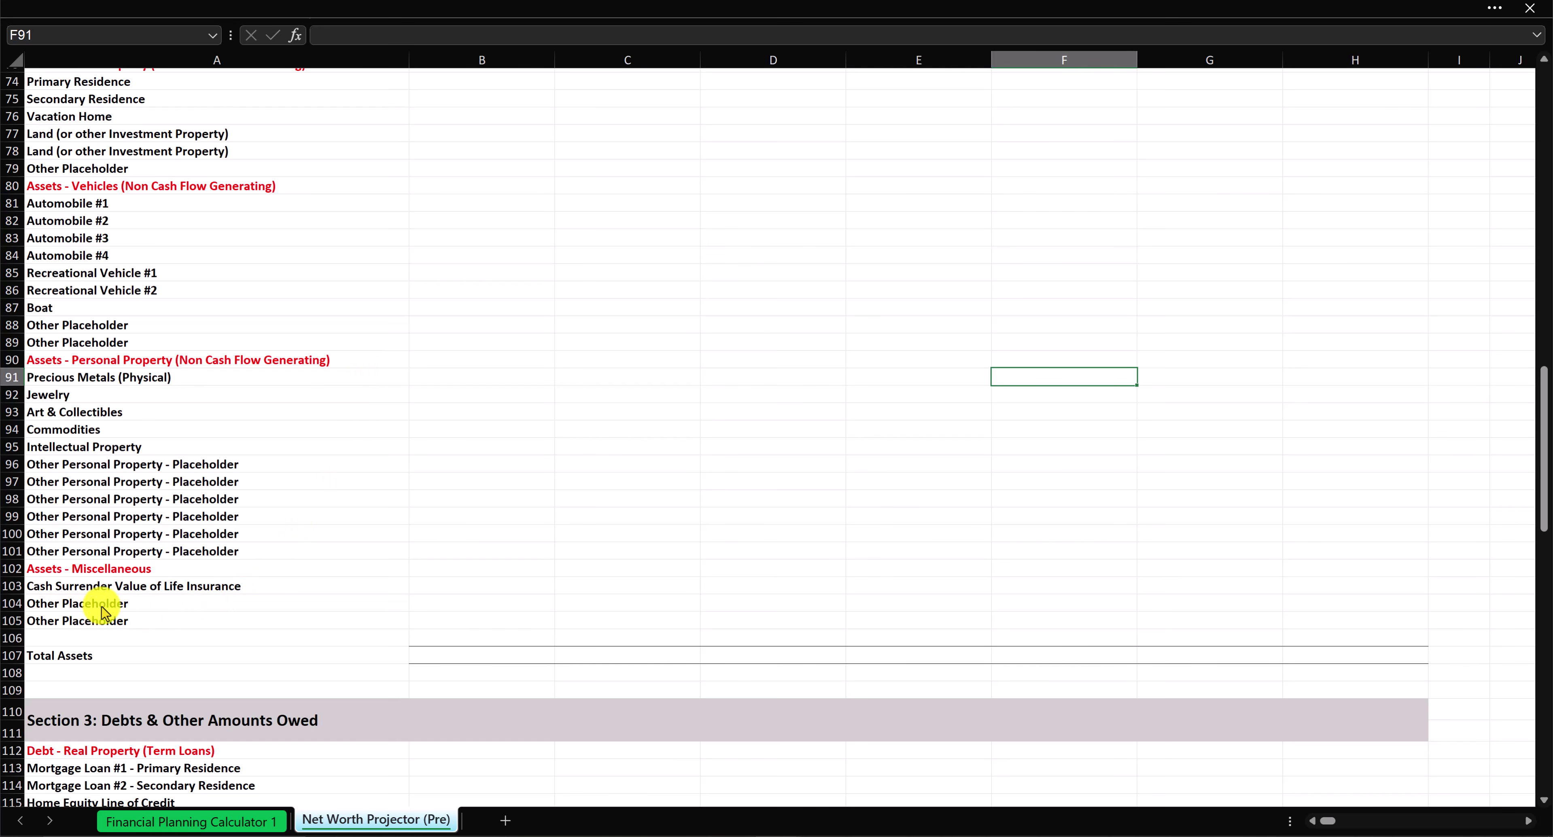
Step: Highlight the prior-year market value column from the Total Assets row up to row 7
{"action": "left_click", "coordinate": [238, 609]}
{"action": "left_click", "coordinate": [123, 649]}
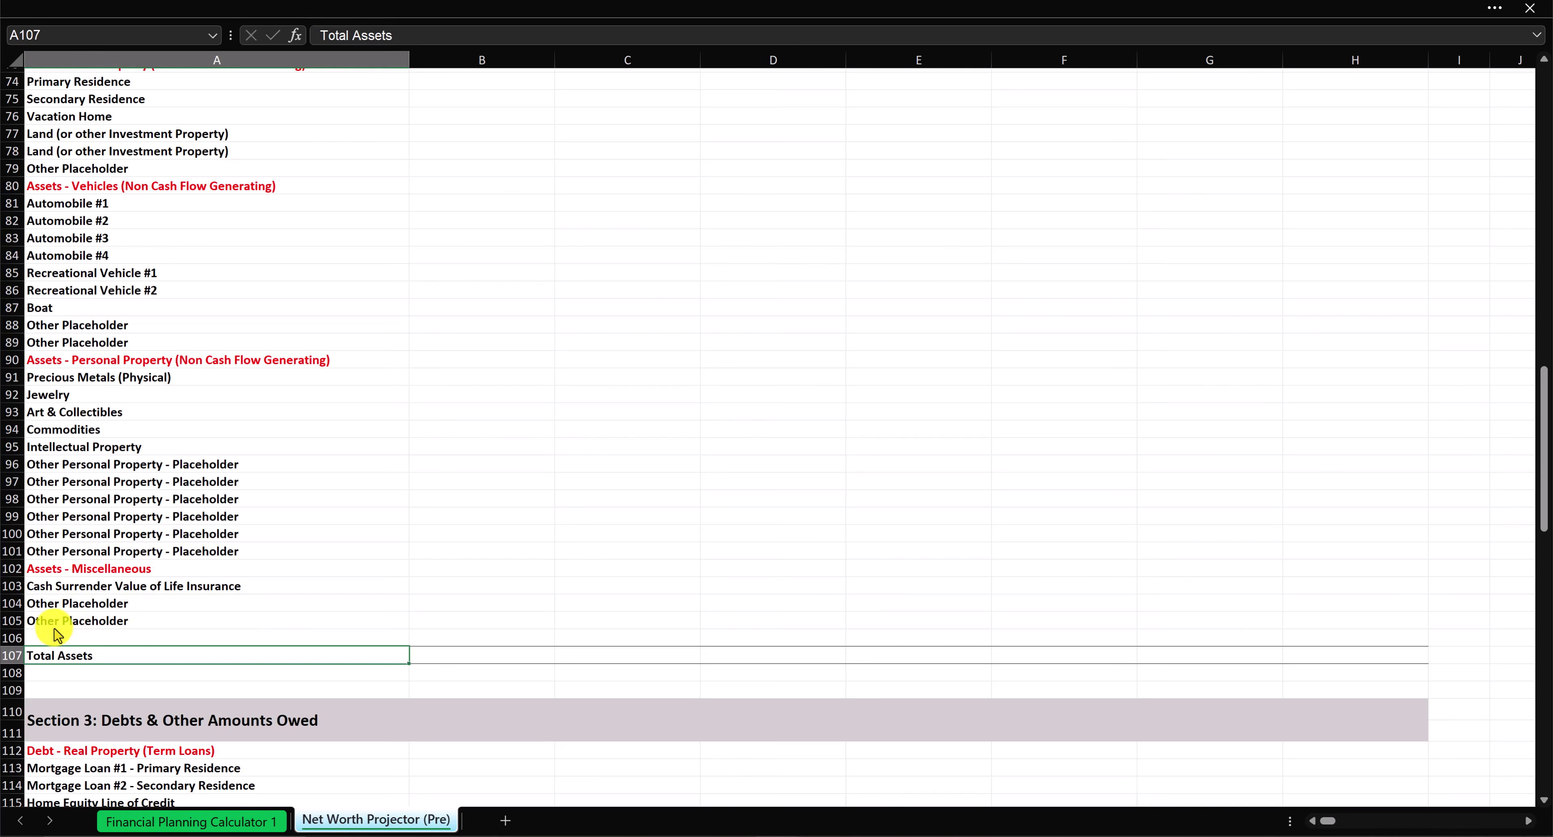
{"action": "left_click_drag", "start_coordinate": [462, 657], "coordinate": [468, 60]}
{"action": "left_click_drag", "start_coordinate": [465, 174], "coordinate": [457, 222]}
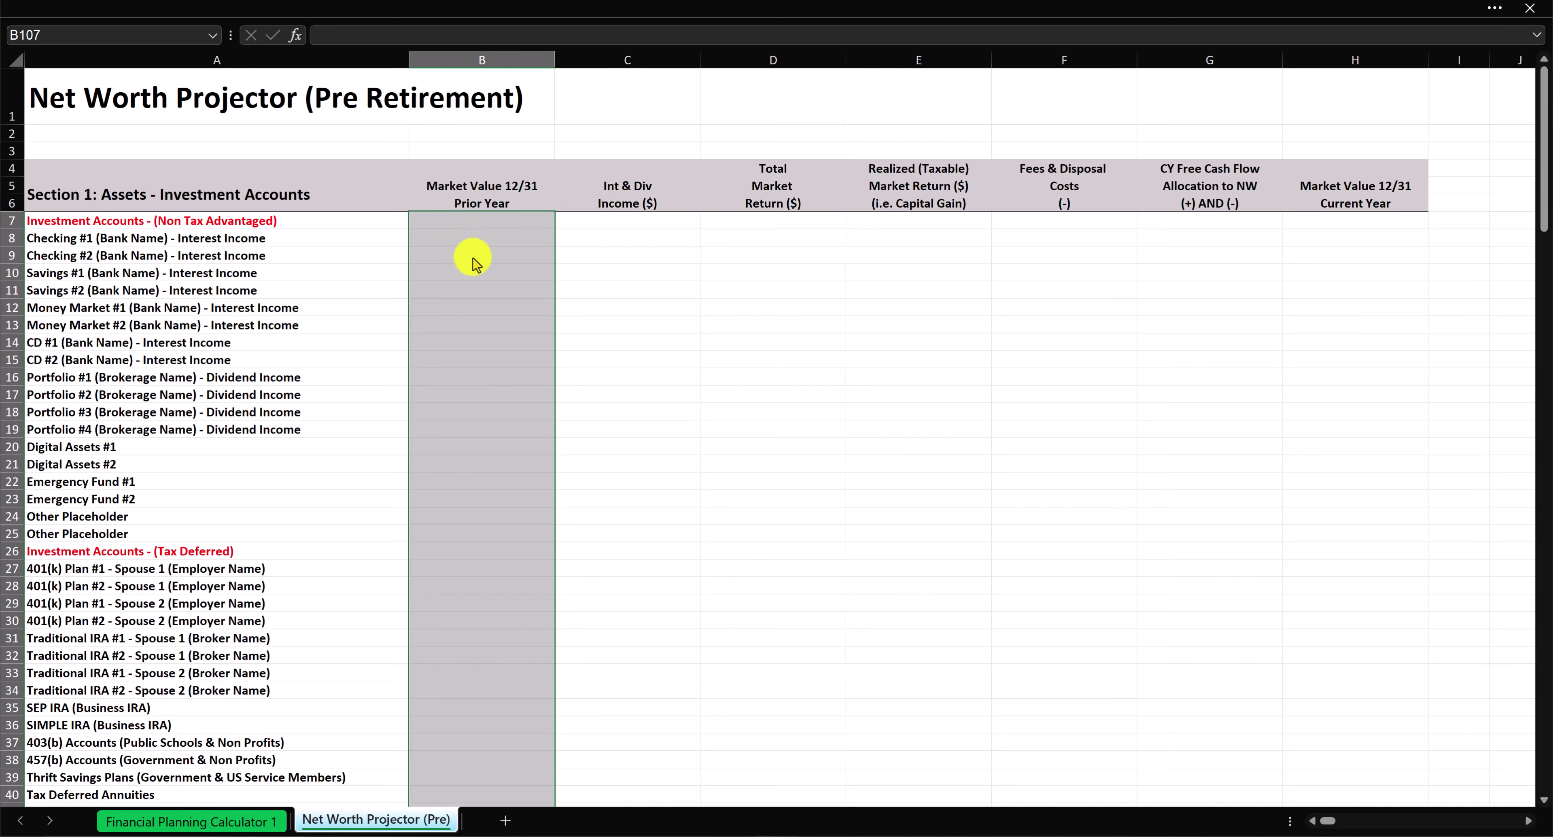
Step: Review the Section 3 debt categories, the Total Assets row and the Net Worth Before Taxes row of the blank template
{"action": "scroll", "coordinate": [476, 265], "scroll_direction": "down", "scroll_amount": 20}
{"action": "left_click", "coordinate": [48, 167]}
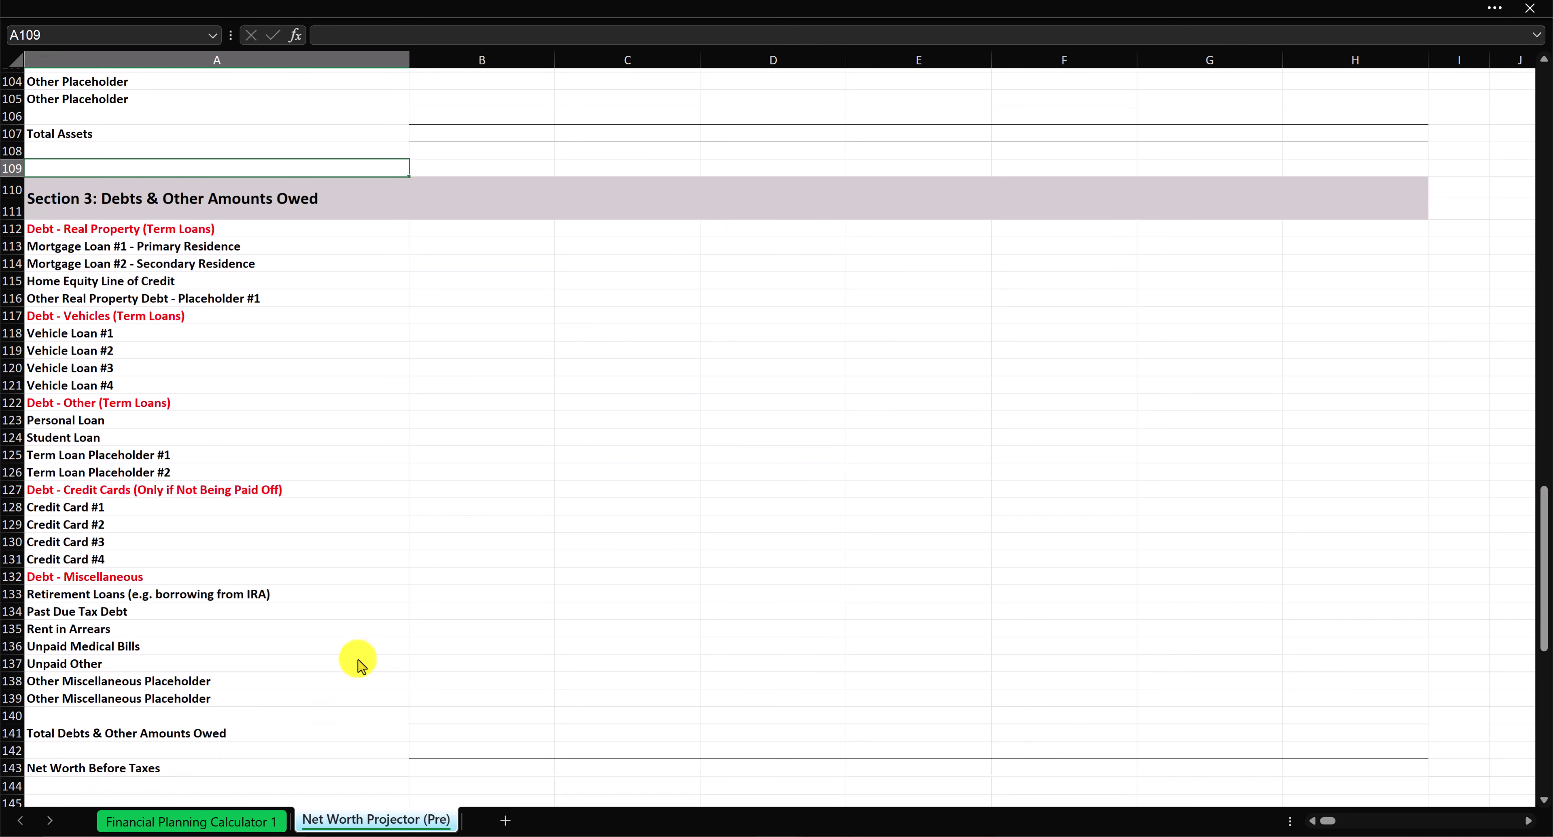
{"action": "scroll", "coordinate": [360, 665], "scroll_direction": "up", "scroll_amount": 3}
{"action": "left_click", "coordinate": [477, 300]}
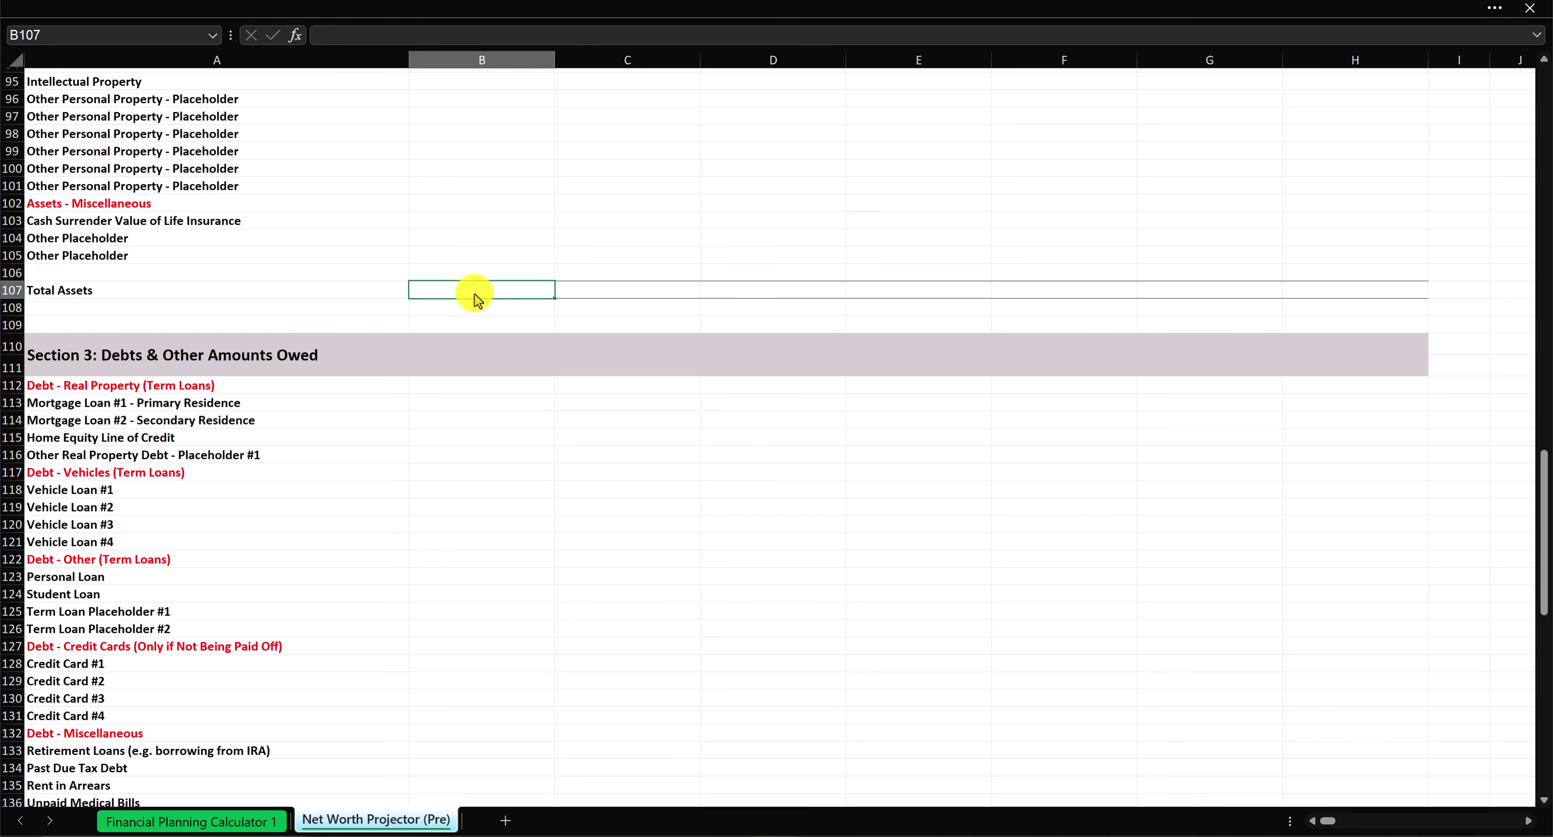
{"action": "scroll", "coordinate": [480, 734], "scroll_direction": "down", "scroll_amount": 3}
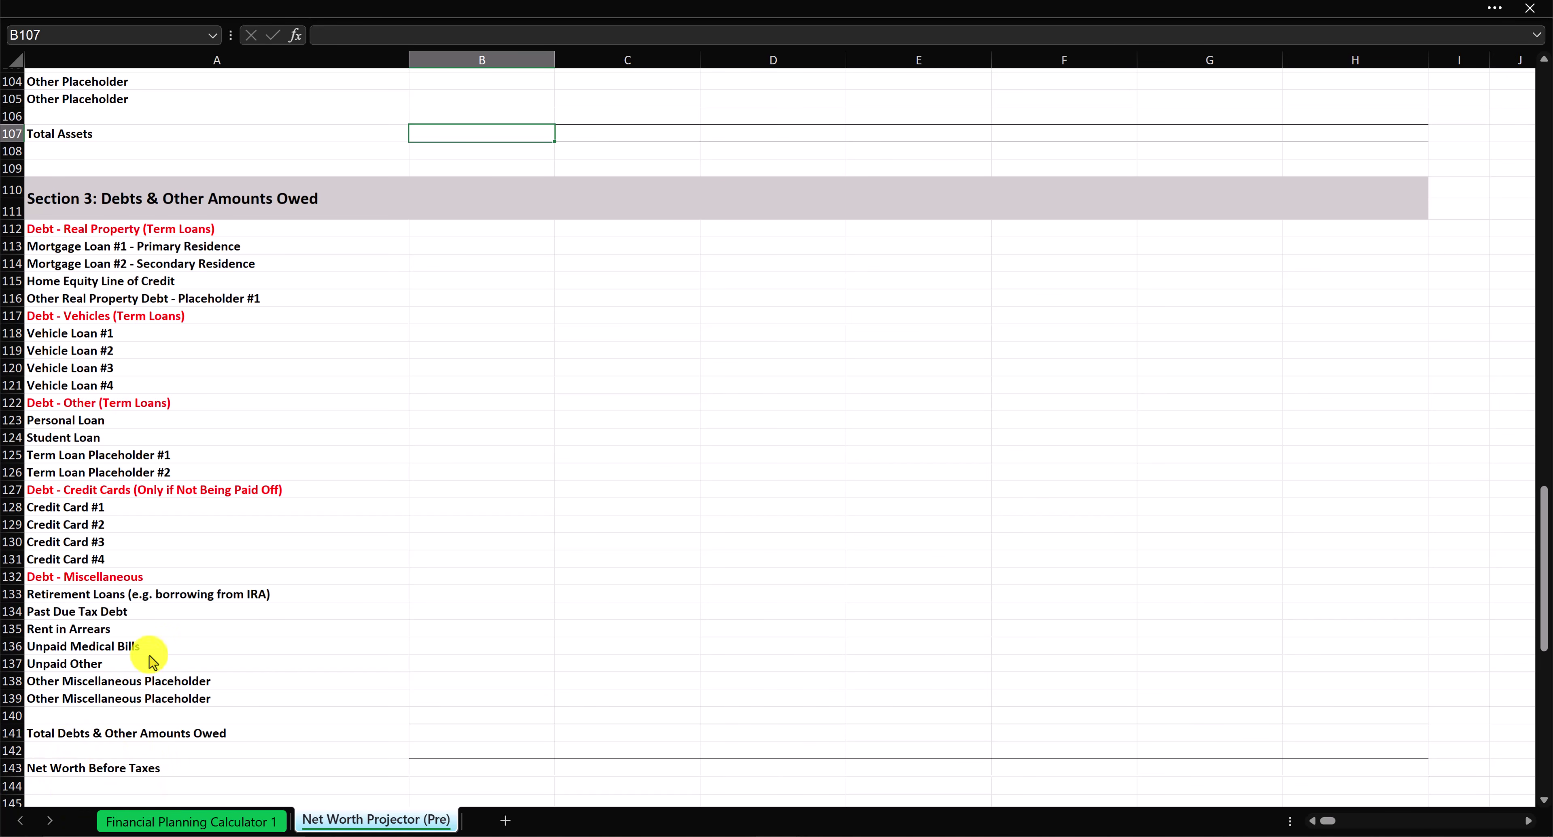
{"action": "scroll", "coordinate": [149, 657], "scroll_direction": "up", "scroll_amount": 8}
{"action": "scroll", "coordinate": [149, 657], "scroll_direction": "up", "scroll_amount": 20}
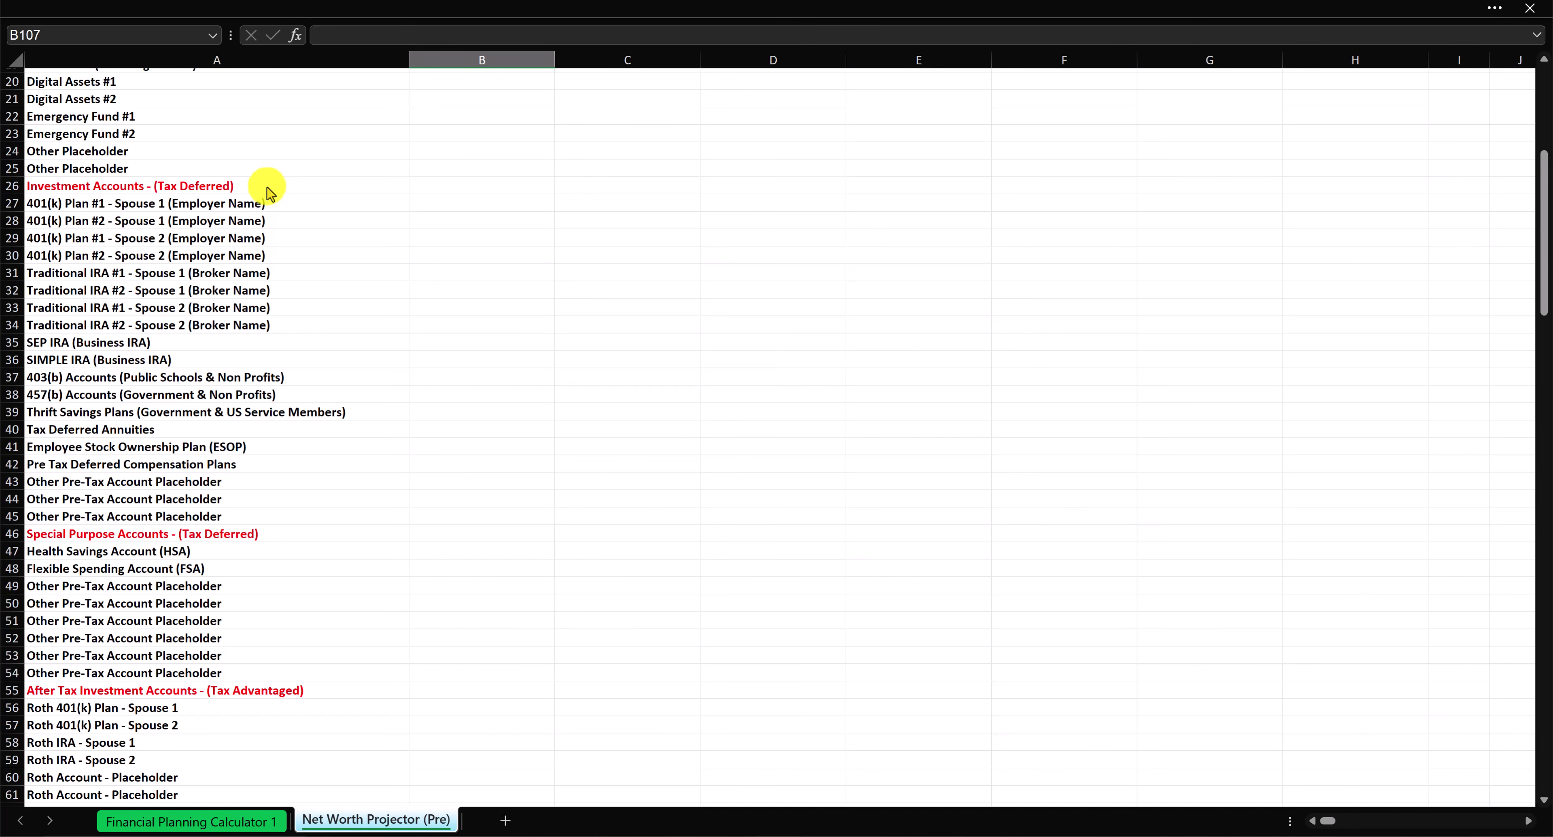
{"action": "scroll", "coordinate": [150, 645], "scroll_direction": "down", "scroll_amount": 20}
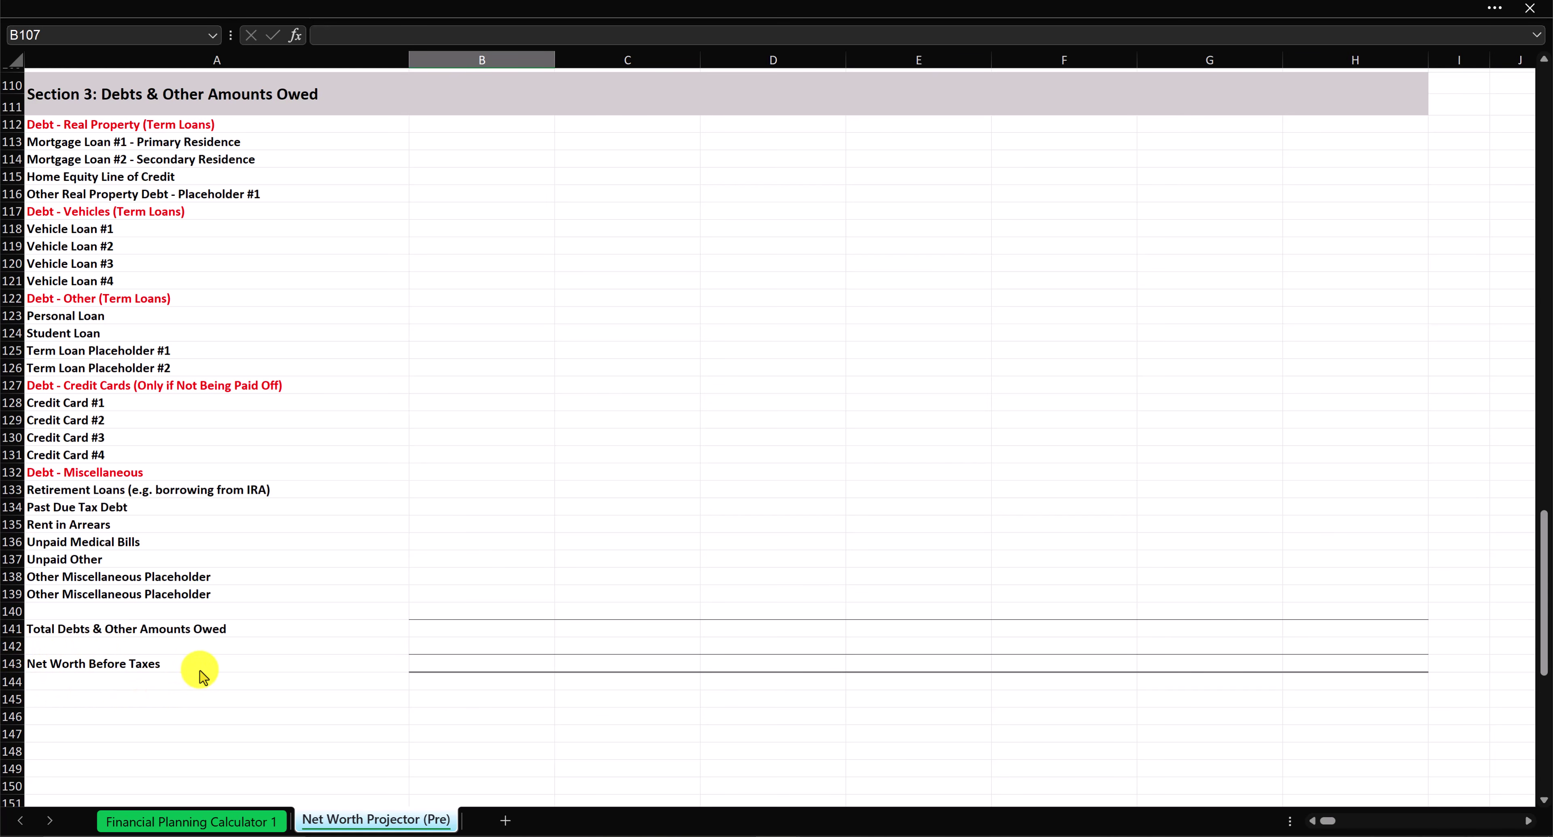
{"action": "scroll", "coordinate": [420, 244], "scroll_direction": "up", "scroll_amount": 20}
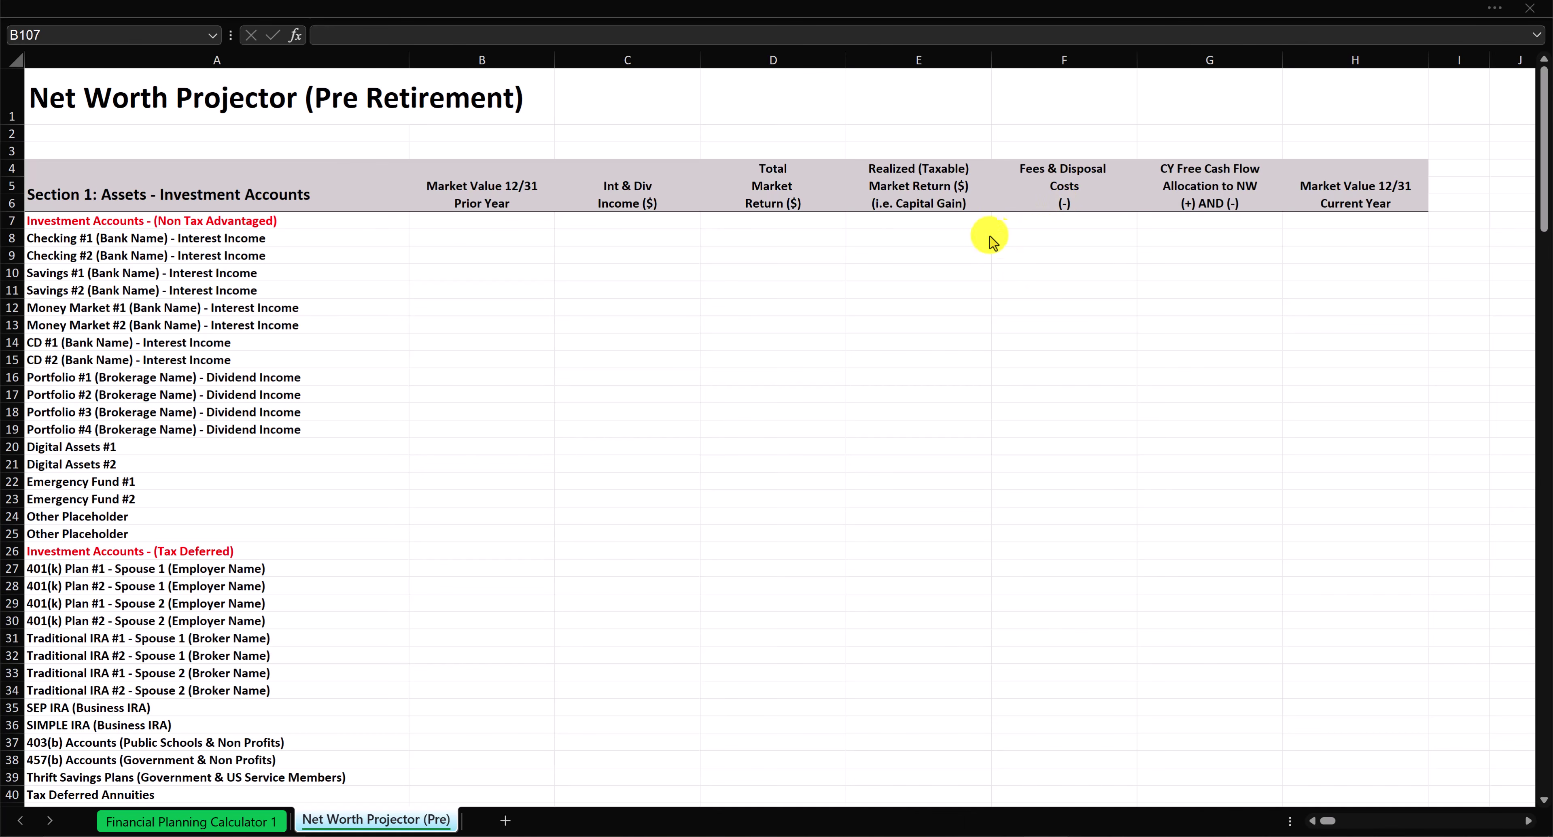
{"action": "left_click", "coordinate": [1131, 255]}
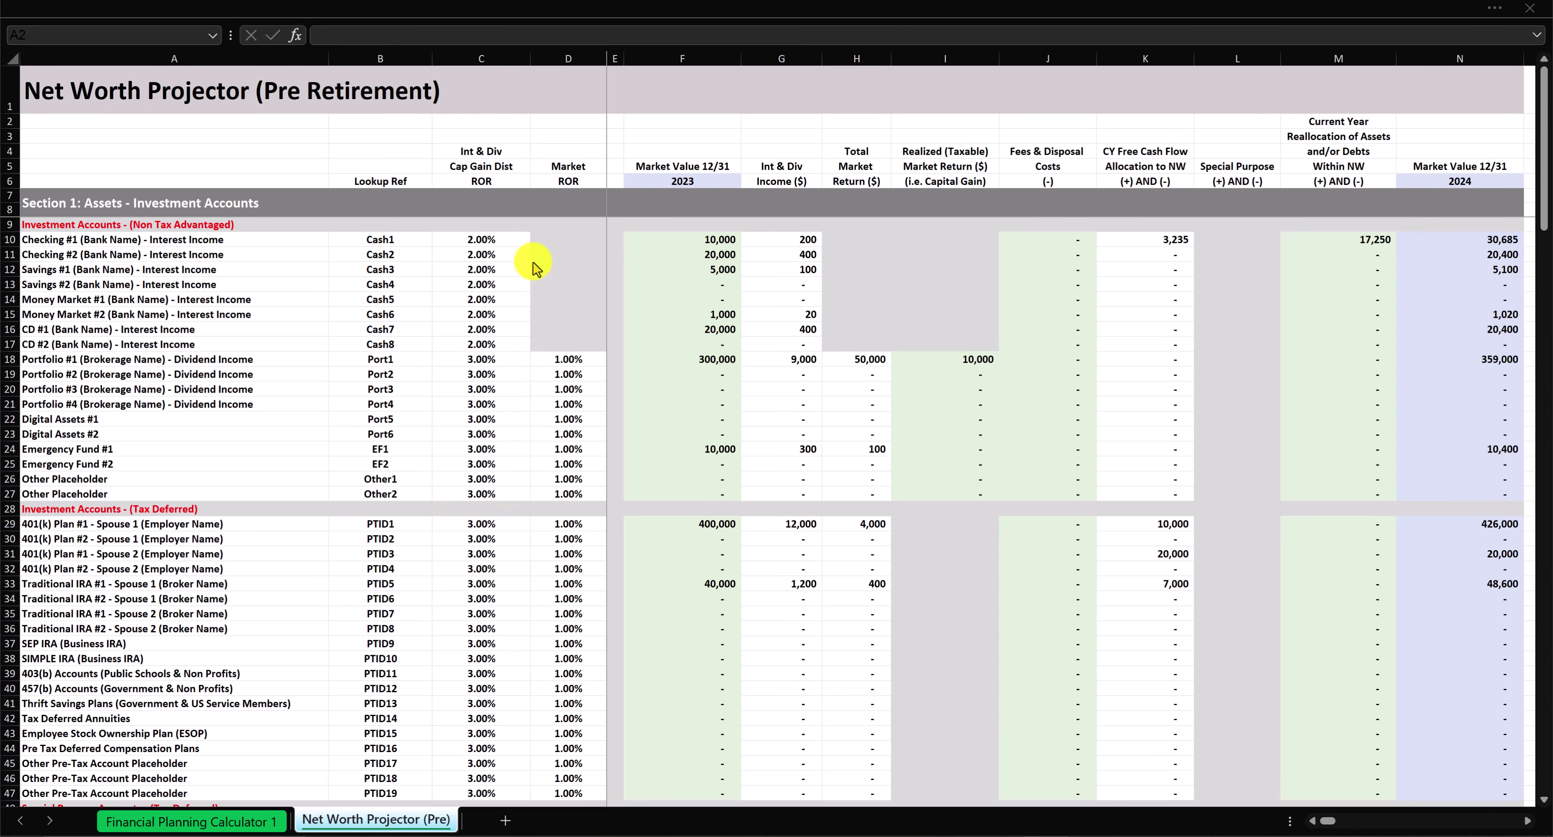
Step: Examine the Int & Div Cap Gain Dist ROR column for the non tax advantaged accounts, highlighting C10:C27 and the cash rows C10:C17
{"action": "left_click", "coordinate": [495, 228]}
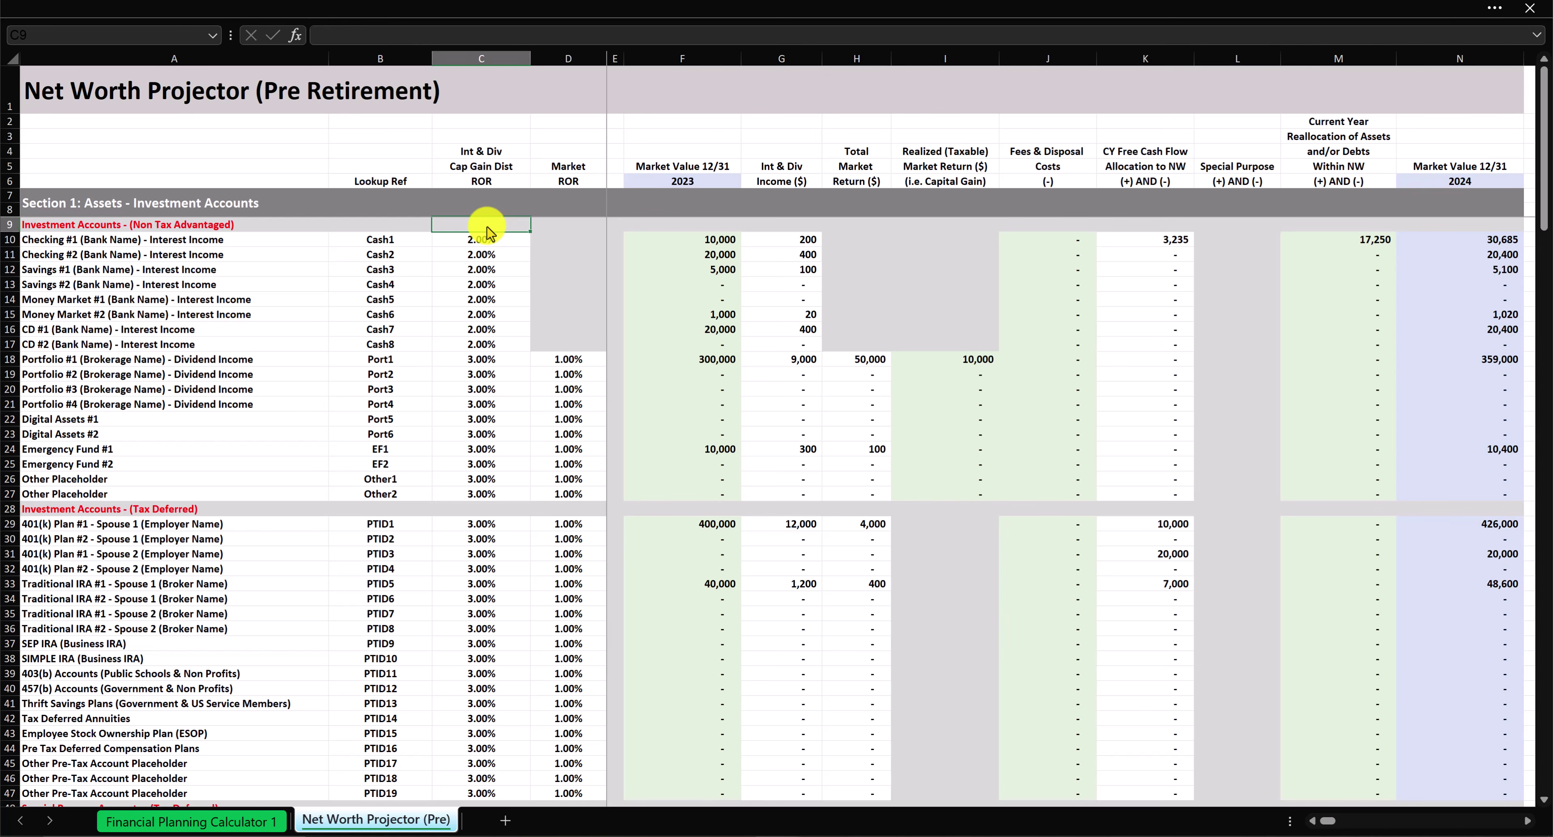
{"action": "left_click_drag", "start_coordinate": [505, 246], "coordinate": [499, 500]}
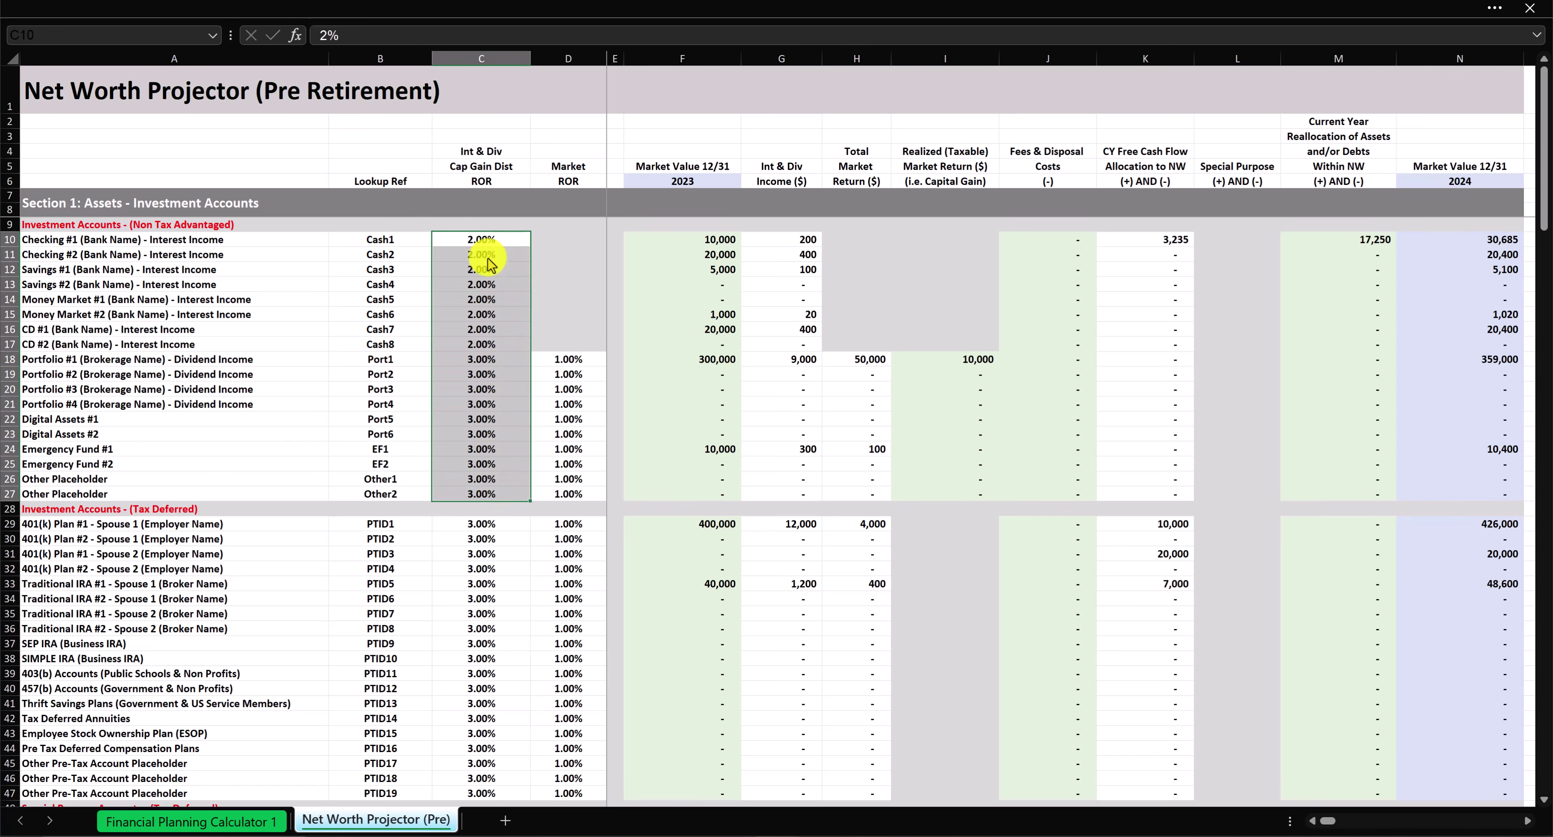
{"action": "left_click", "coordinate": [524, 241]}
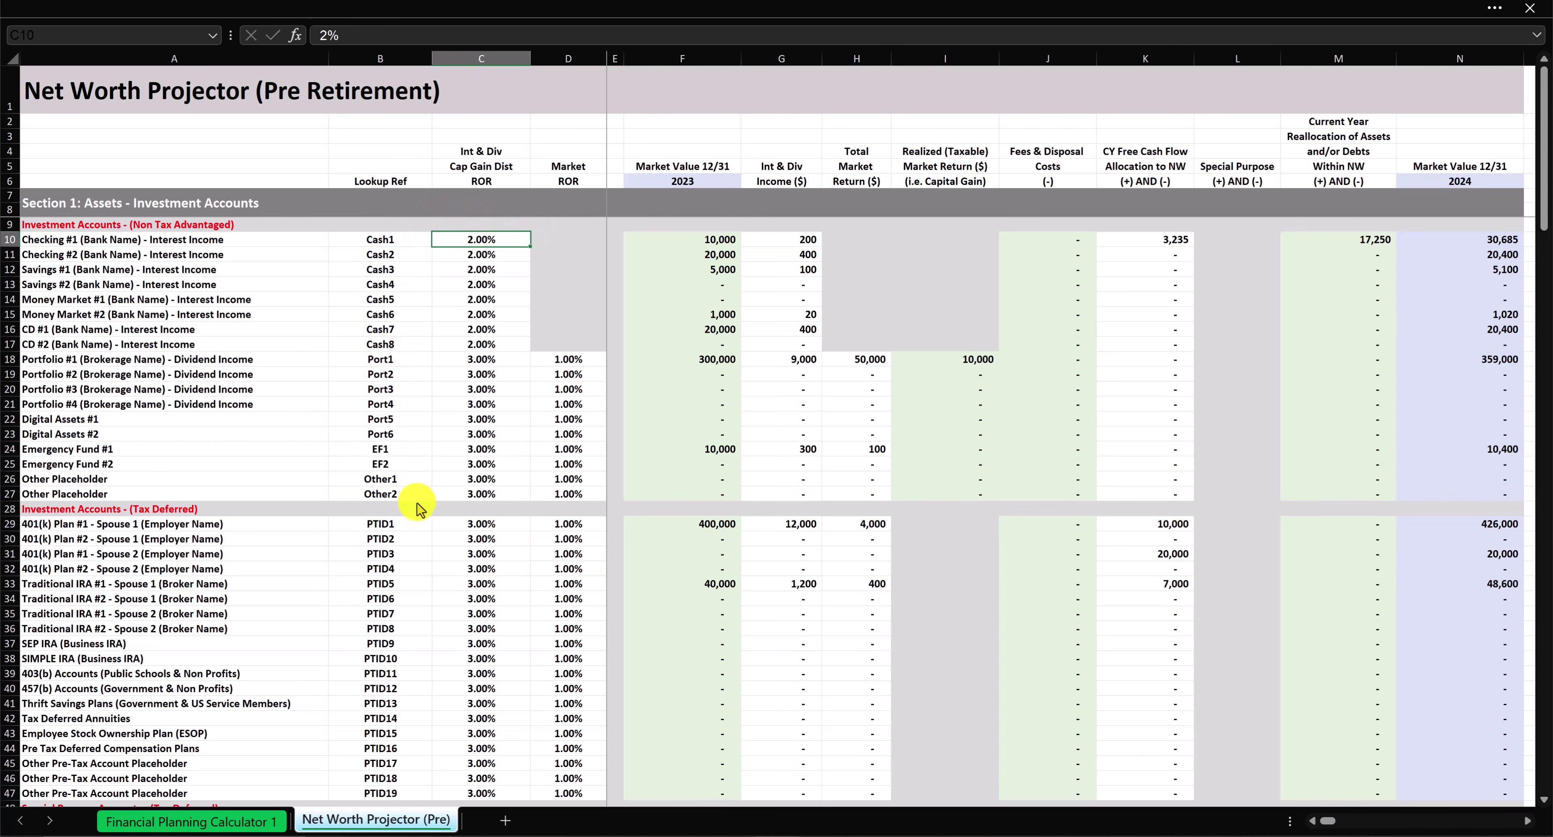
{"action": "left_click_drag", "start_coordinate": [507, 244], "coordinate": [509, 348]}
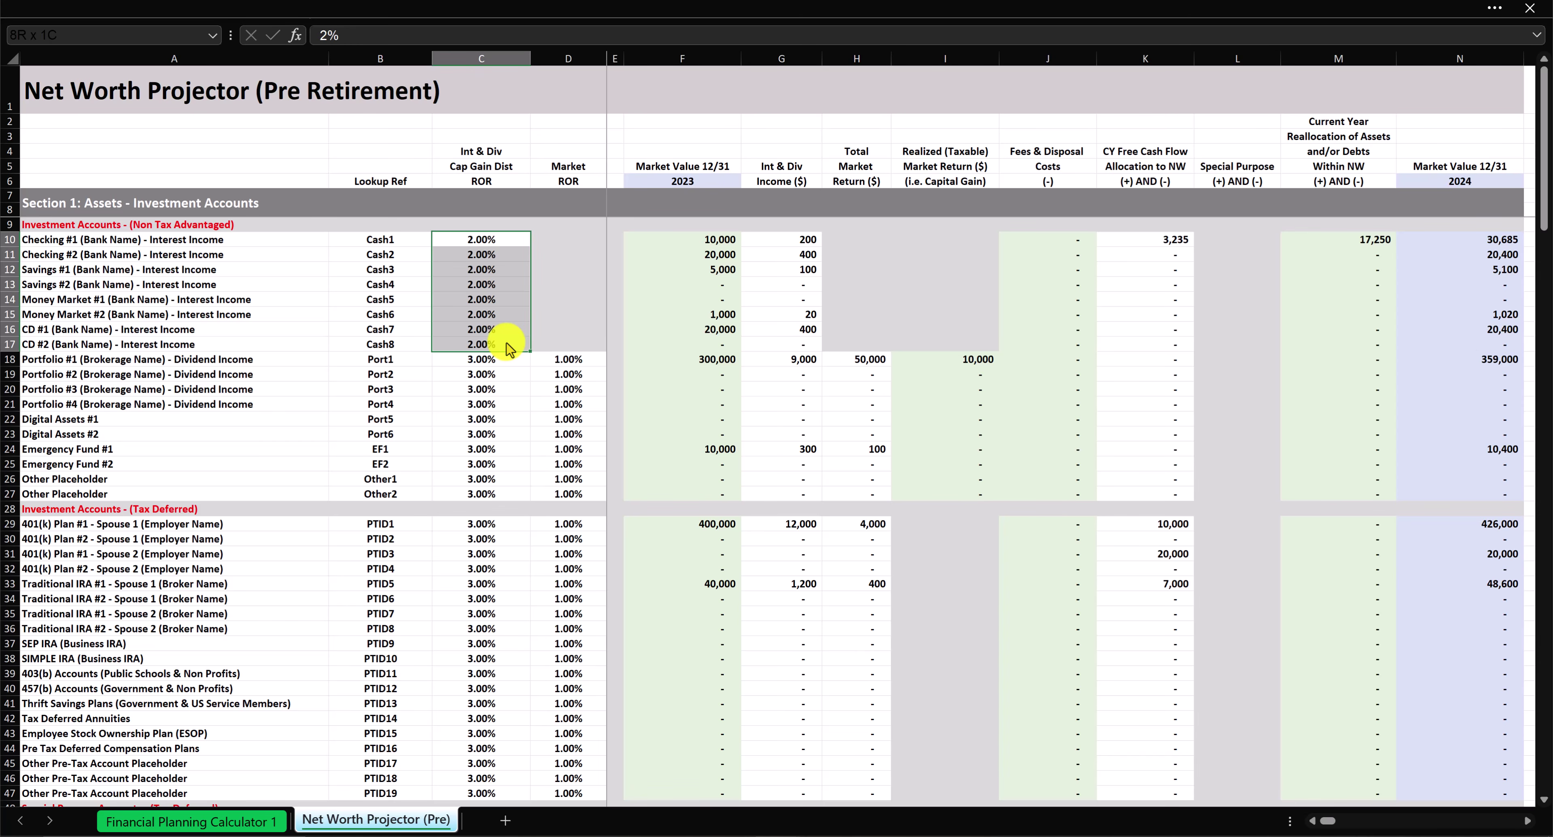
Step: Examine the Market ROR column, highlighting the greyed-out cash rows D10:D17 and the rates from D18 downward
{"action": "left_click", "coordinate": [568, 121]}
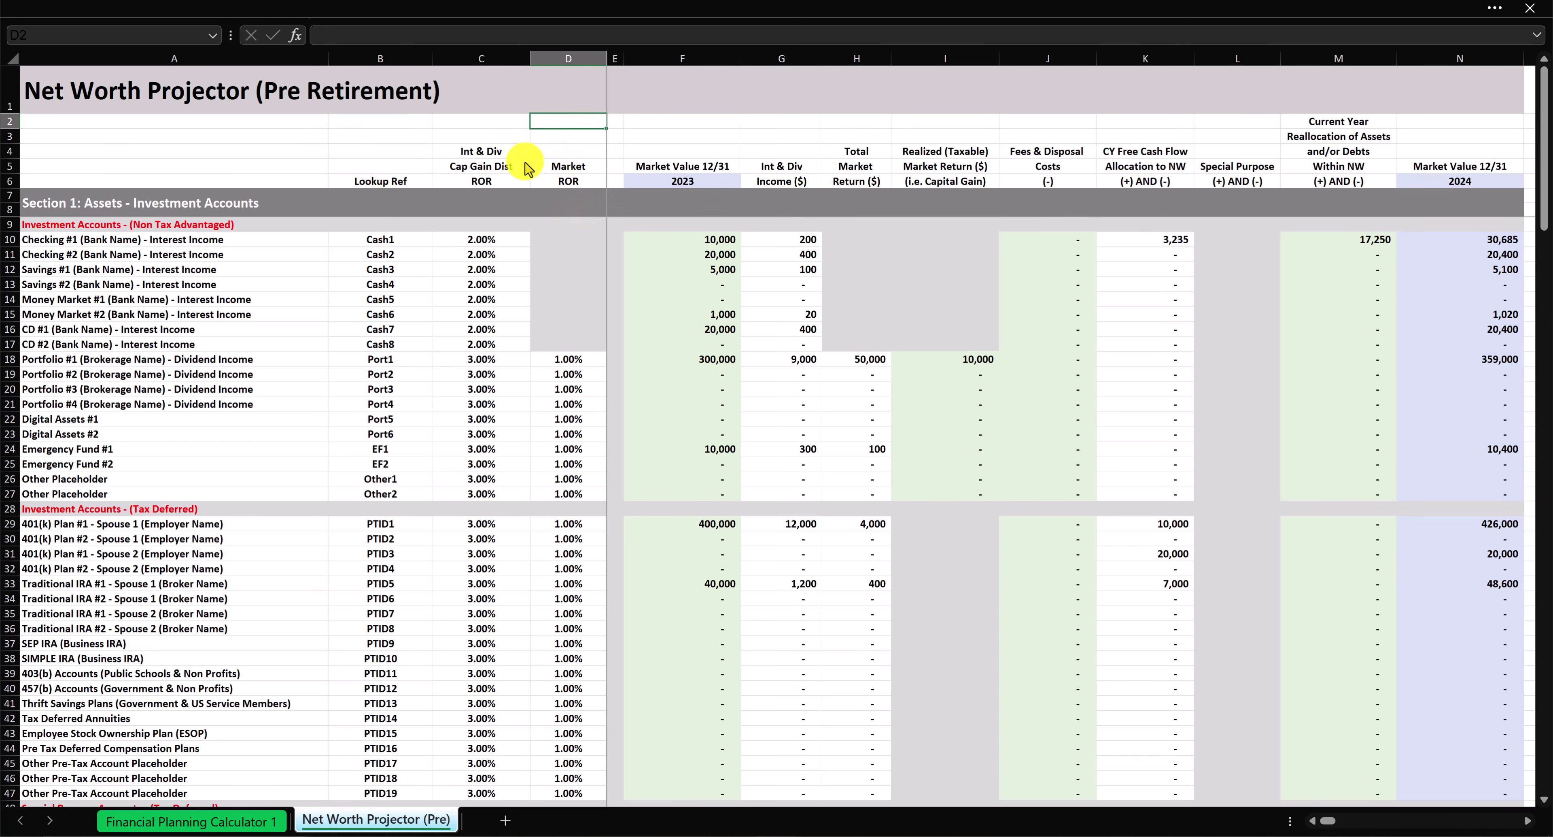
{"action": "left_click_drag", "start_coordinate": [562, 241], "coordinate": [562, 343]}
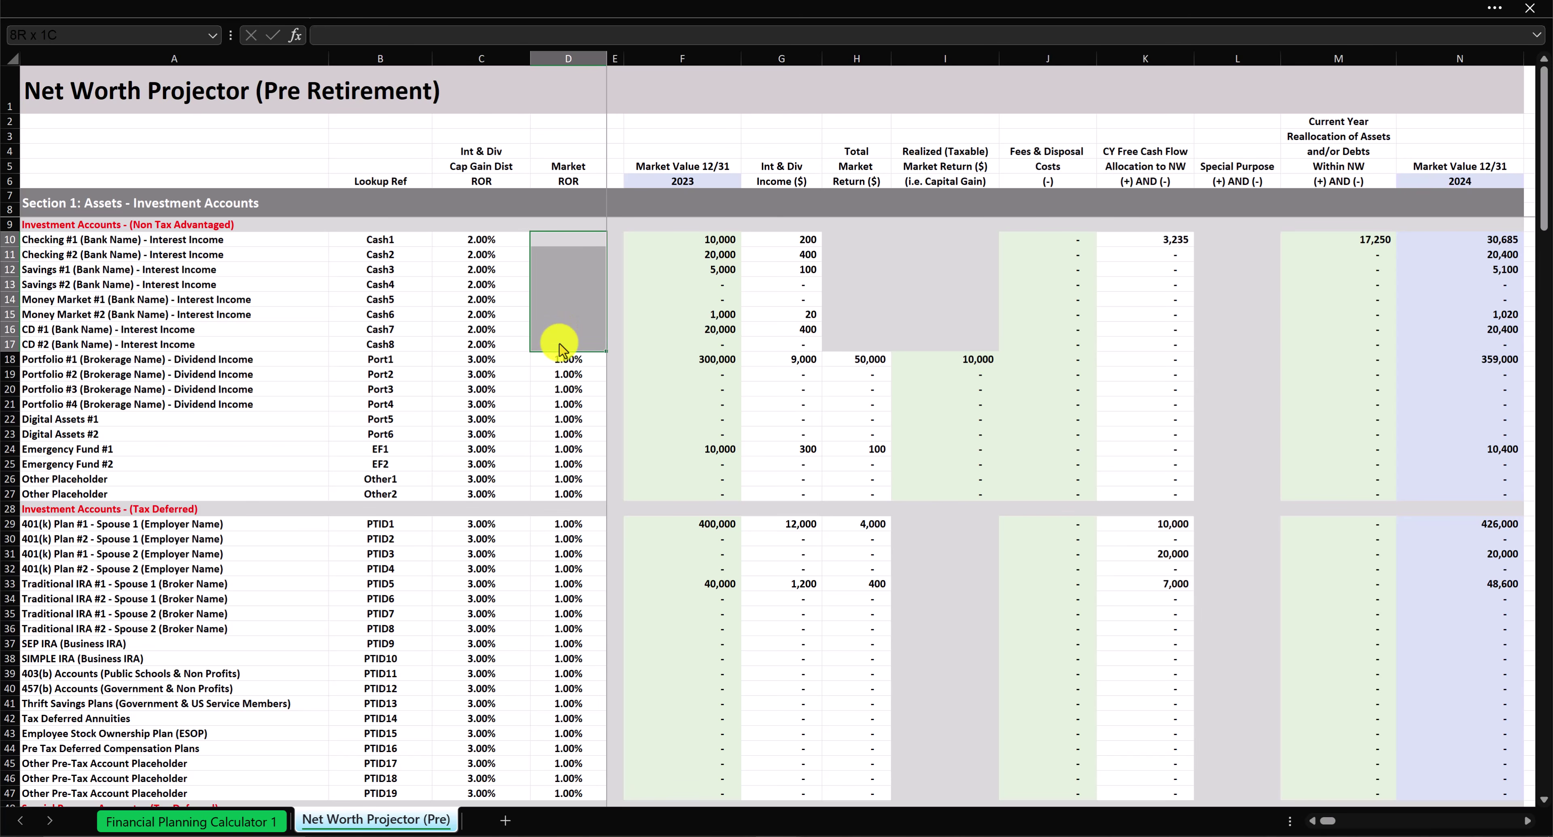
{"action": "left_click", "coordinate": [588, 371]}
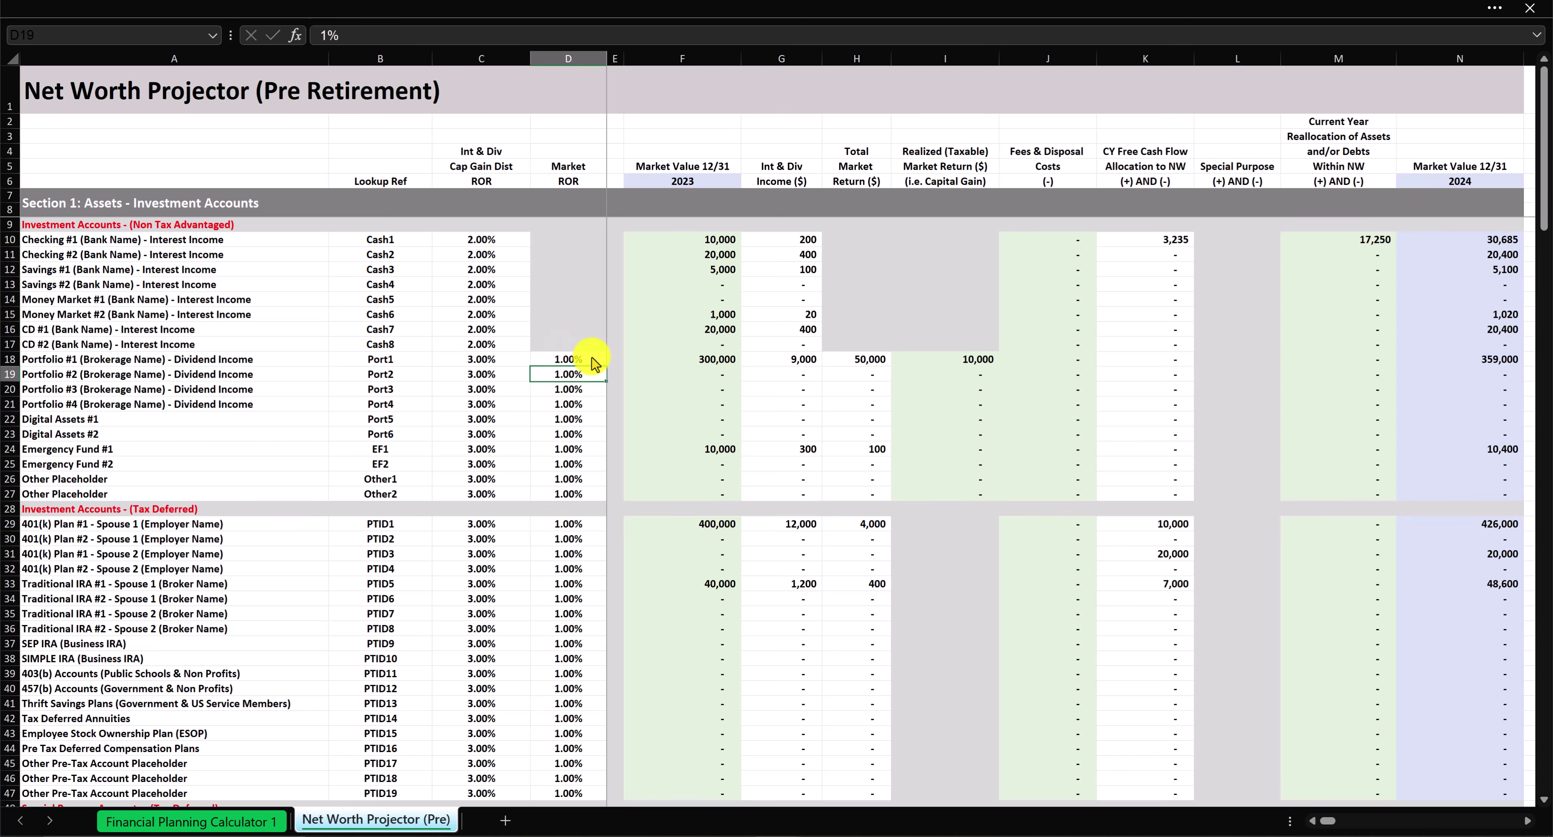
{"action": "left_click_drag", "start_coordinate": [595, 362], "coordinate": [577, 656]}
{"action": "left_click_drag", "start_coordinate": [585, 699], "coordinate": [586, 771]}
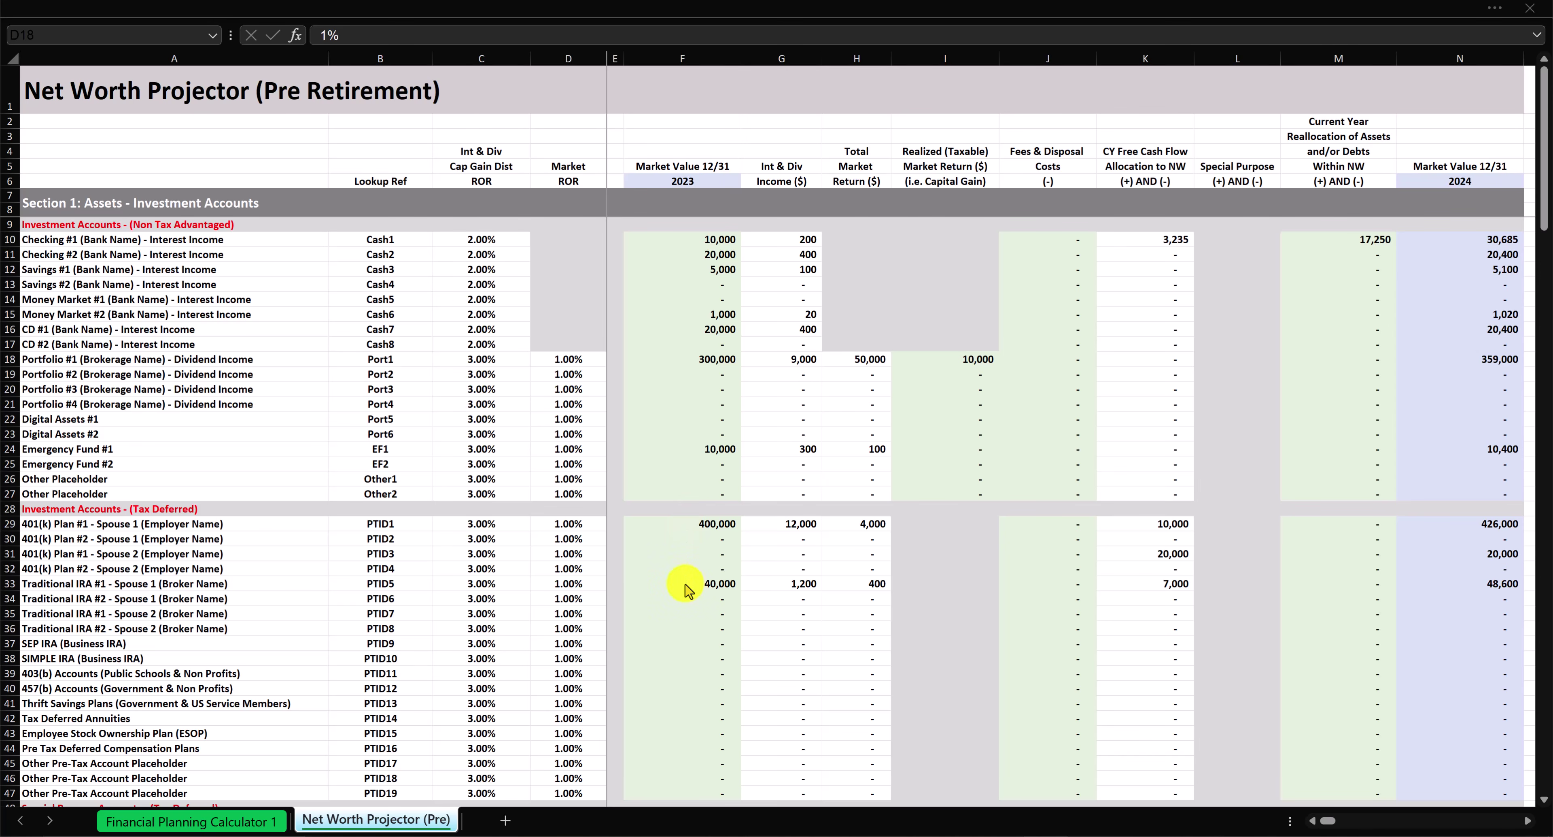
Step: Review the 2023 market values across investment accounts, property and debts down to Net Worth Before Taxes
{"action": "scroll", "coordinate": [687, 591], "scroll_direction": "down", "scroll_amount": 8}
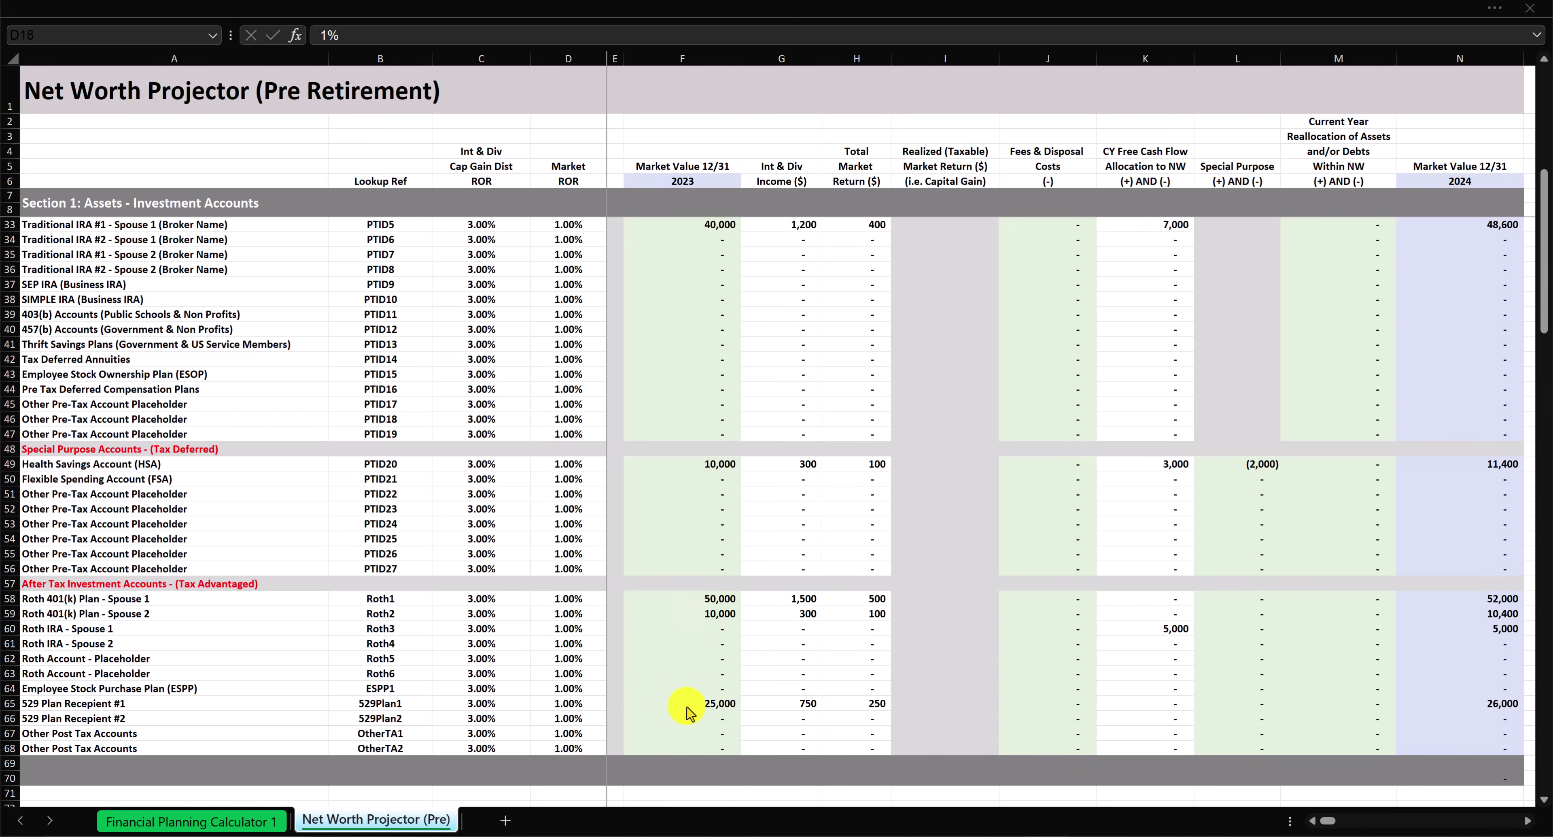
{"action": "scroll", "coordinate": [689, 712], "scroll_direction": "down", "scroll_amount": 9}
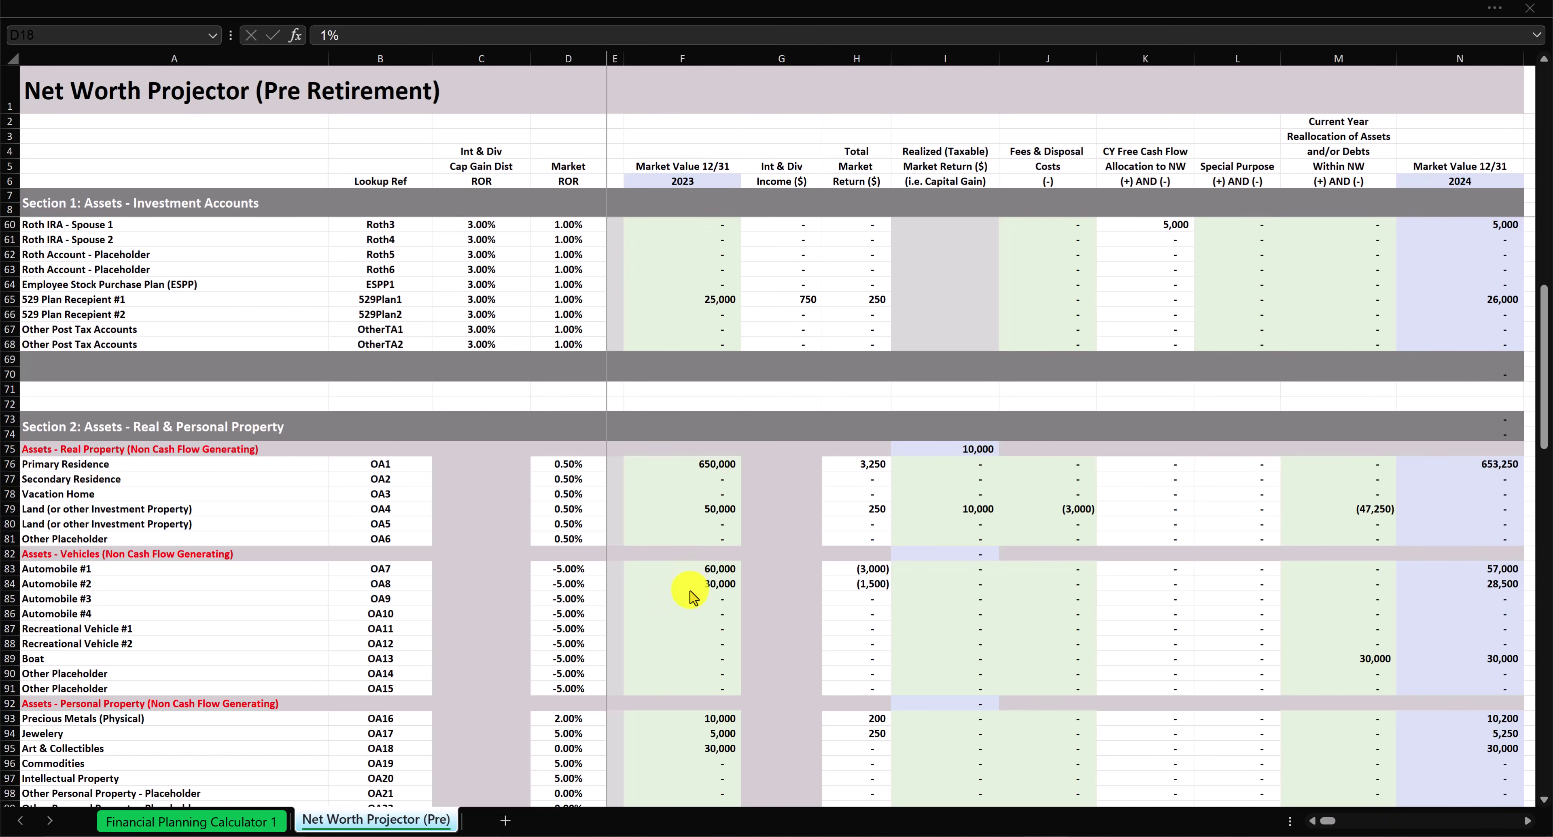
{"action": "scroll", "coordinate": [692, 597], "scroll_direction": "down", "scroll_amount": 5}
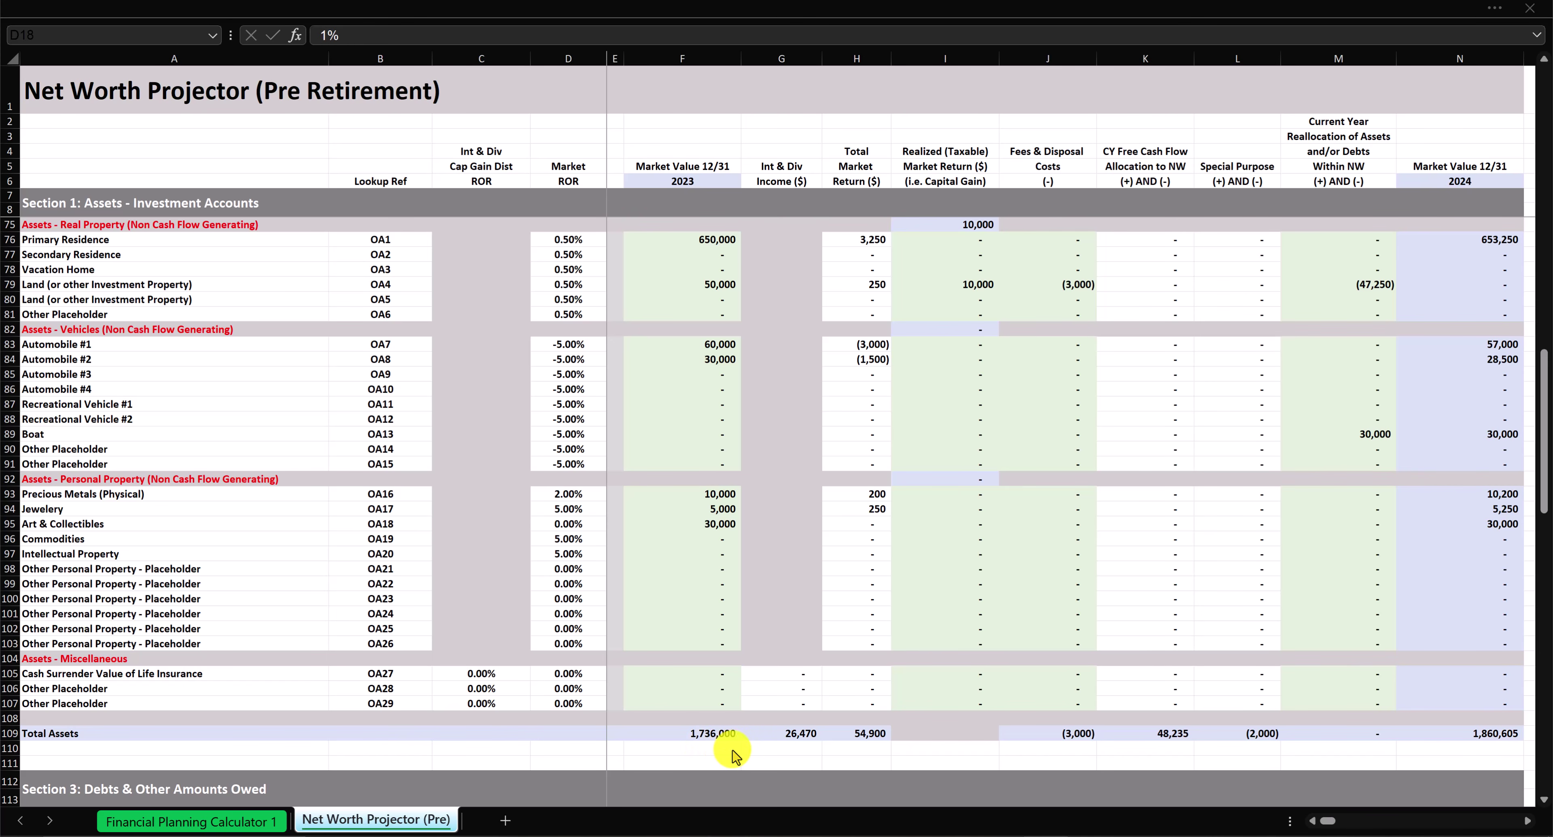
{"action": "scroll", "coordinate": [735, 754], "scroll_direction": "down", "scroll_amount": 11}
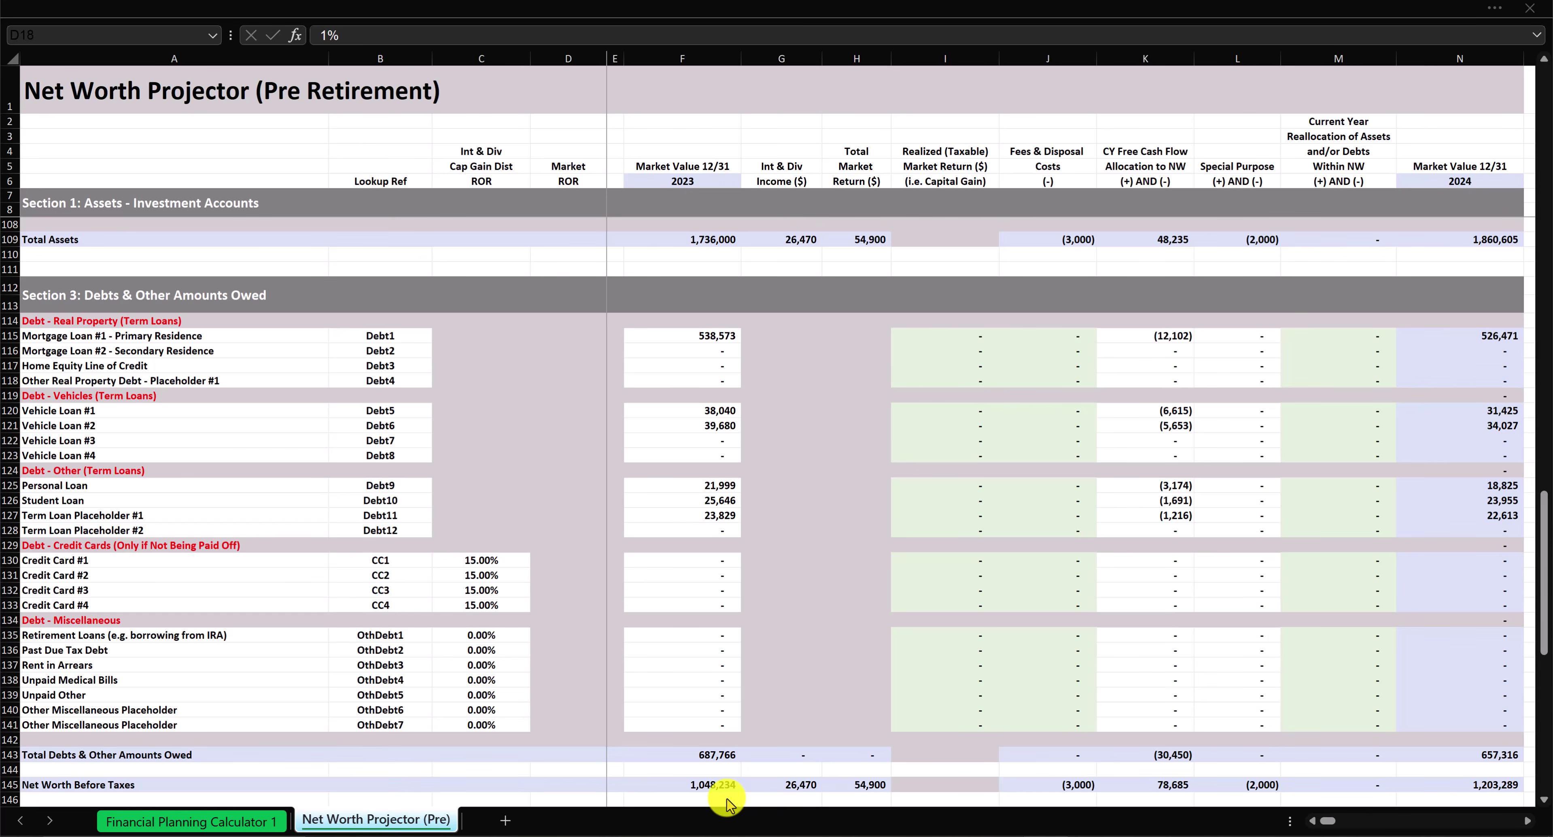
{"action": "scroll", "coordinate": [739, 336], "scroll_direction": "up", "scroll_amount": 20}
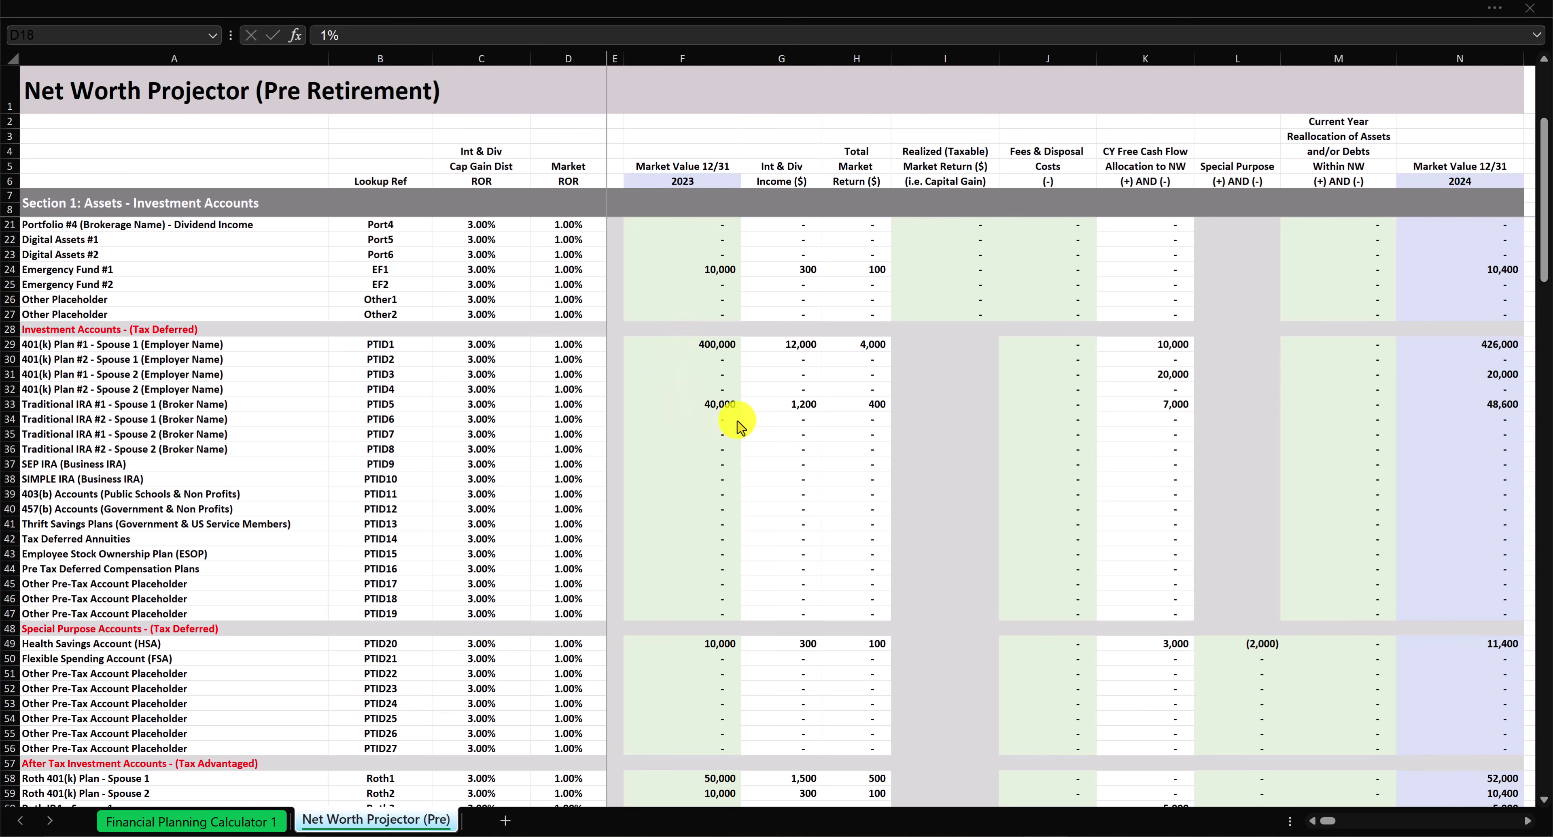
{"action": "scroll", "coordinate": [740, 426], "scroll_direction": "down", "scroll_amount": 20}
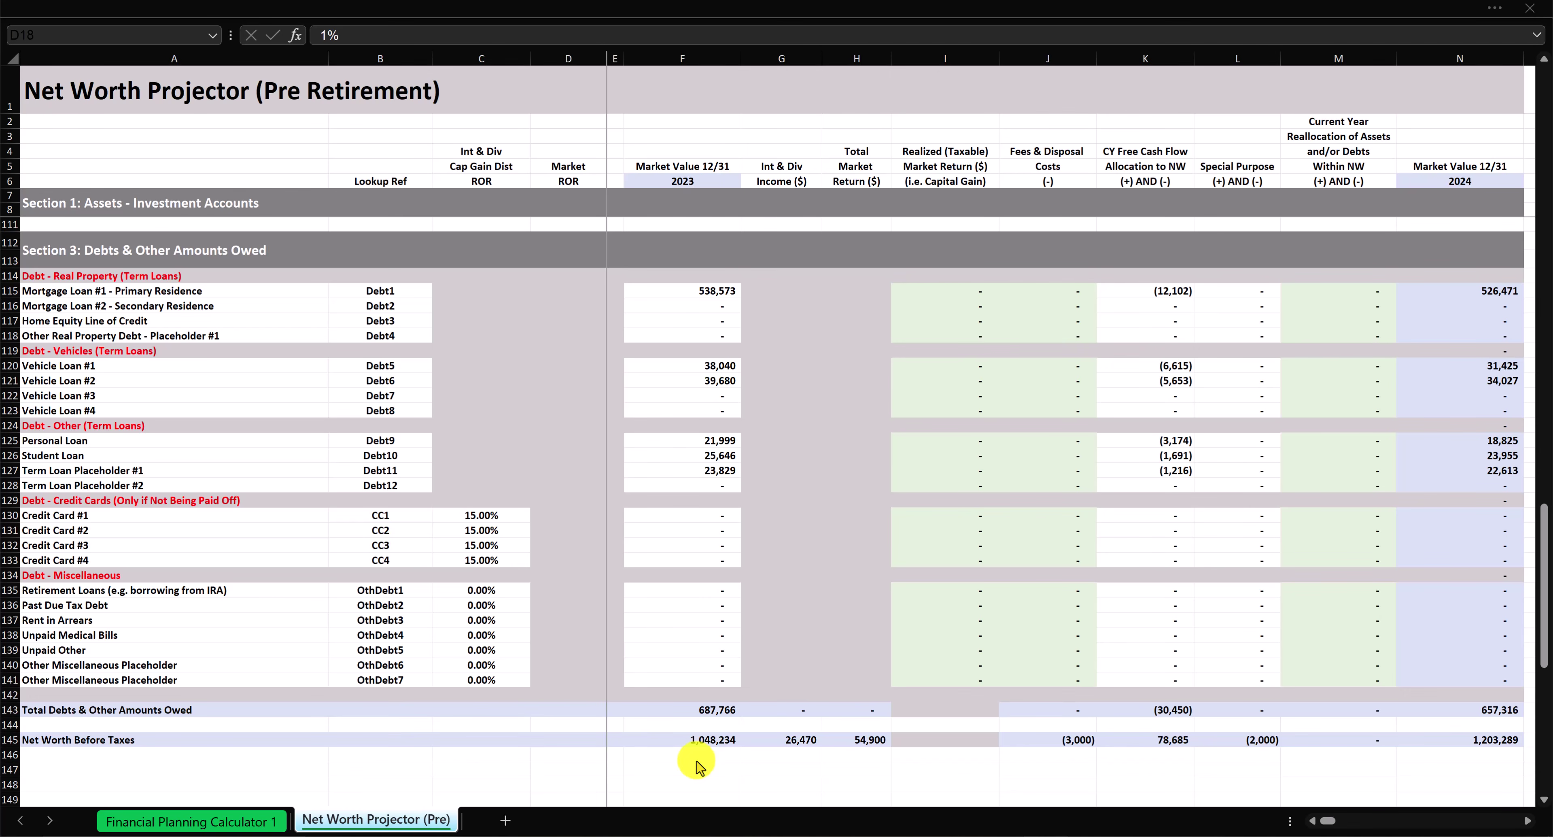
{"action": "scroll", "coordinate": [667, 227], "scroll_direction": "up", "scroll_amount": 20}
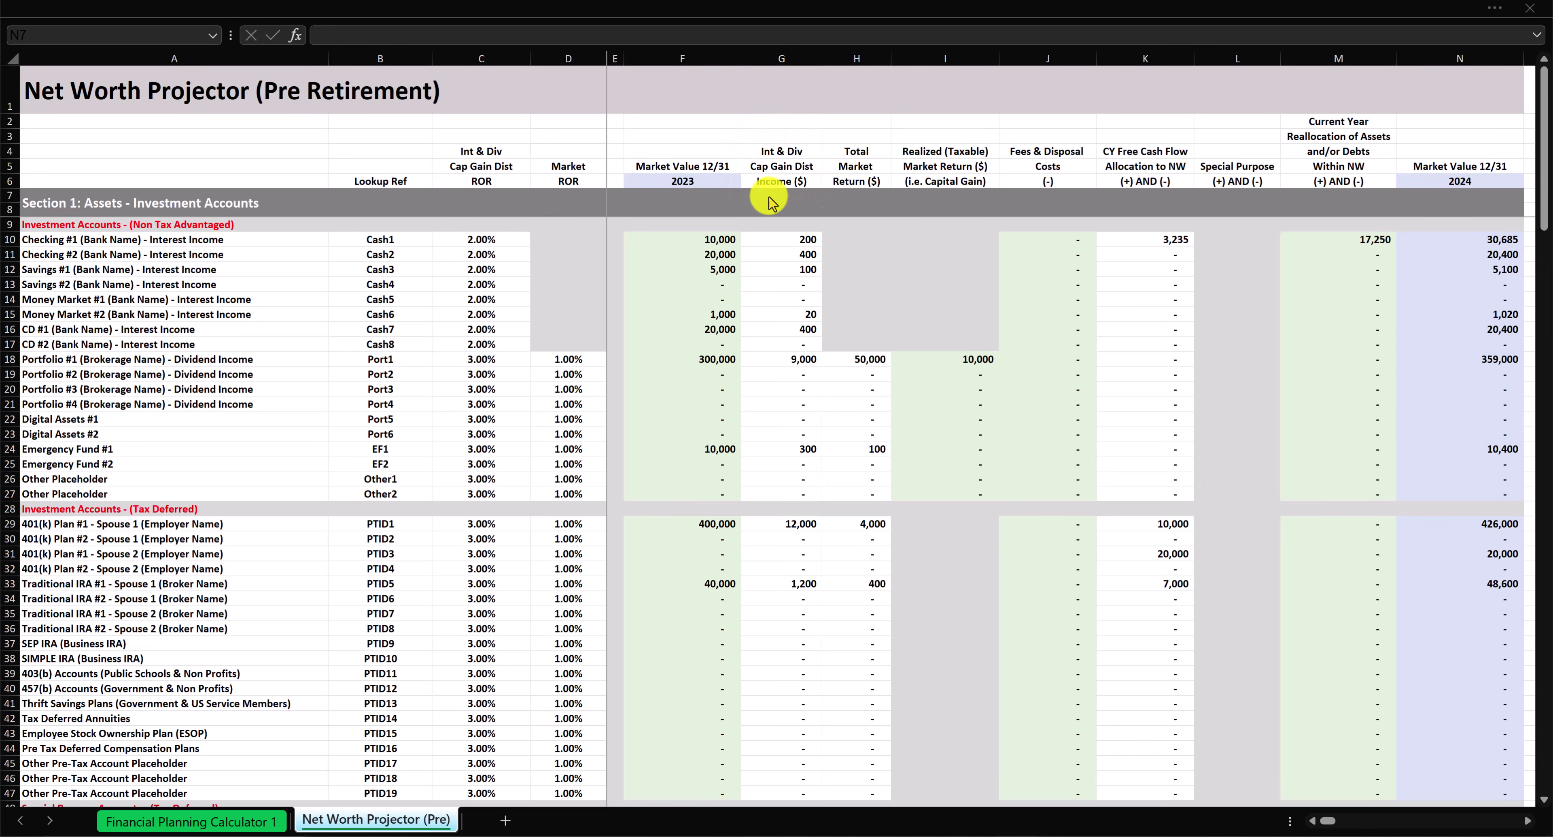
Step: Inspect the income formula in G10 for Checking #1 and close it without changes
{"action": "left_click", "coordinate": [805, 242]}
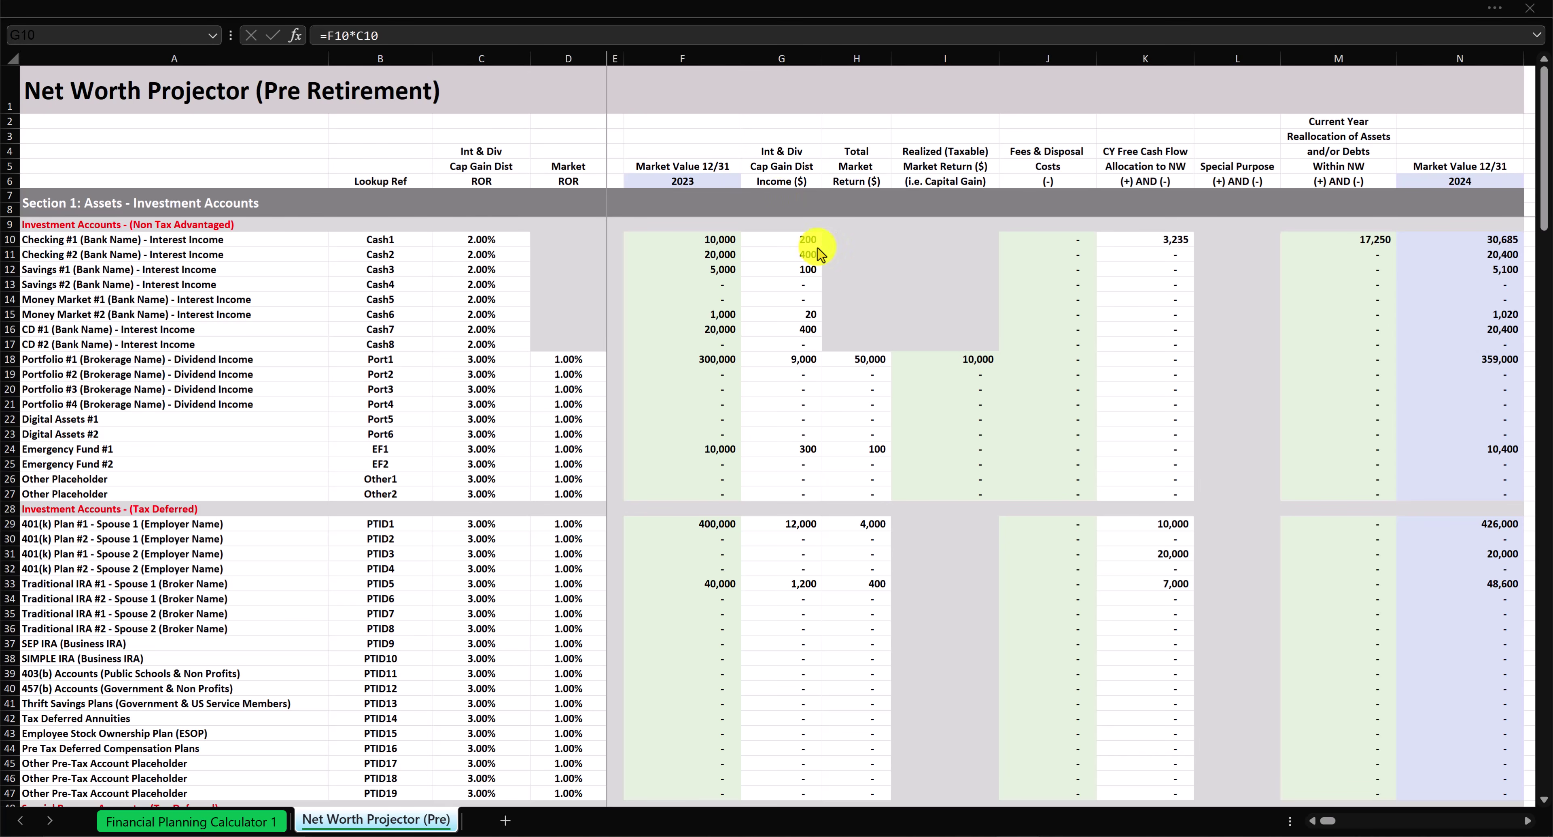
{"action": "double_click", "coordinate": [797, 232]}
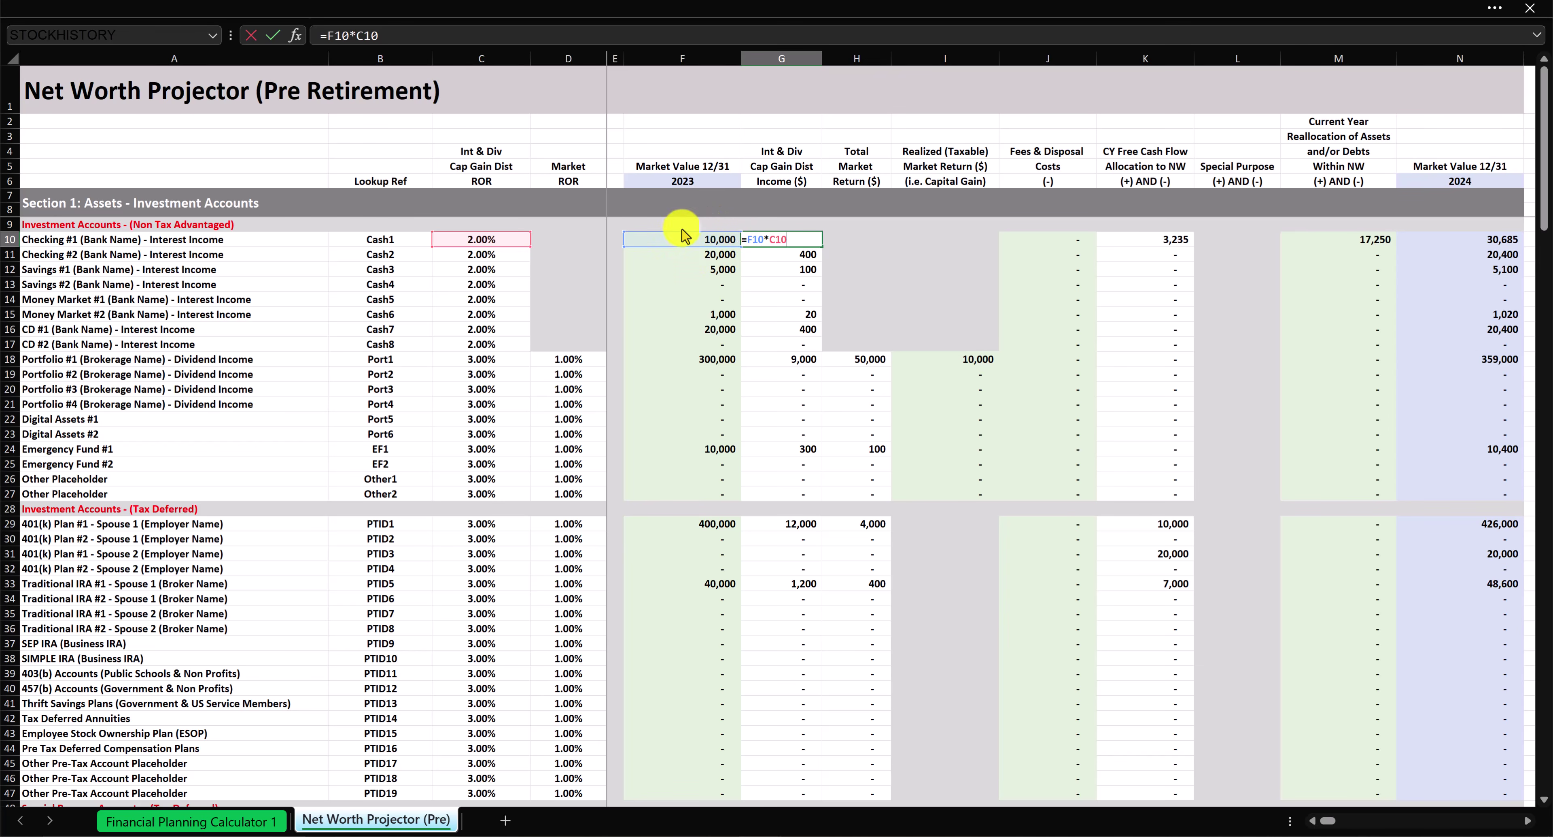
{"action": "key", "text": "Return"}
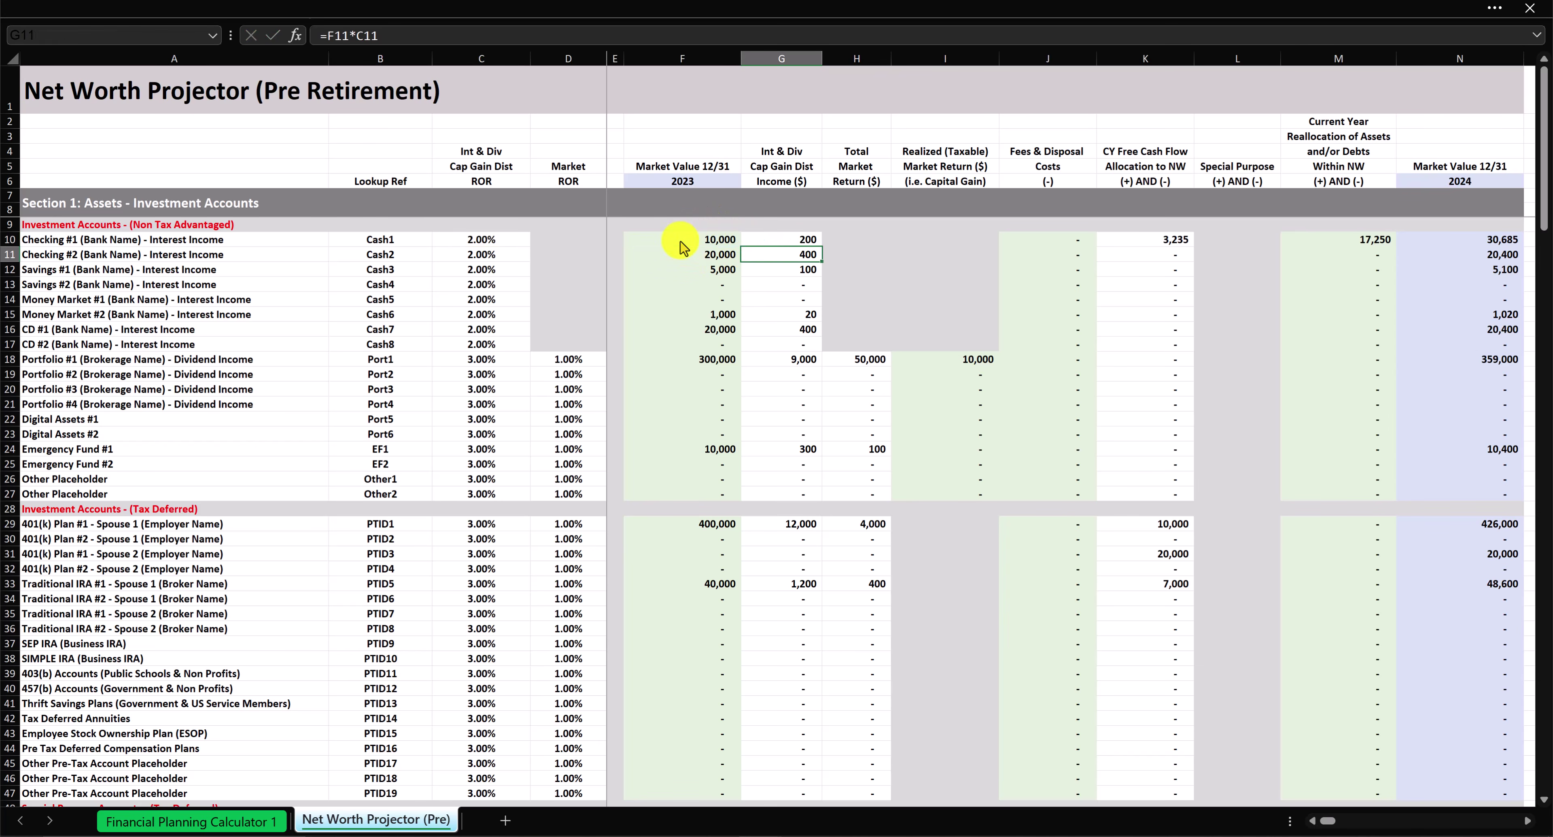
Step: Highlight the Int & Div Cap Gain Dist Income column and examine it down to Section 2, then select H77
{"action": "left_click", "coordinate": [782, 58]}
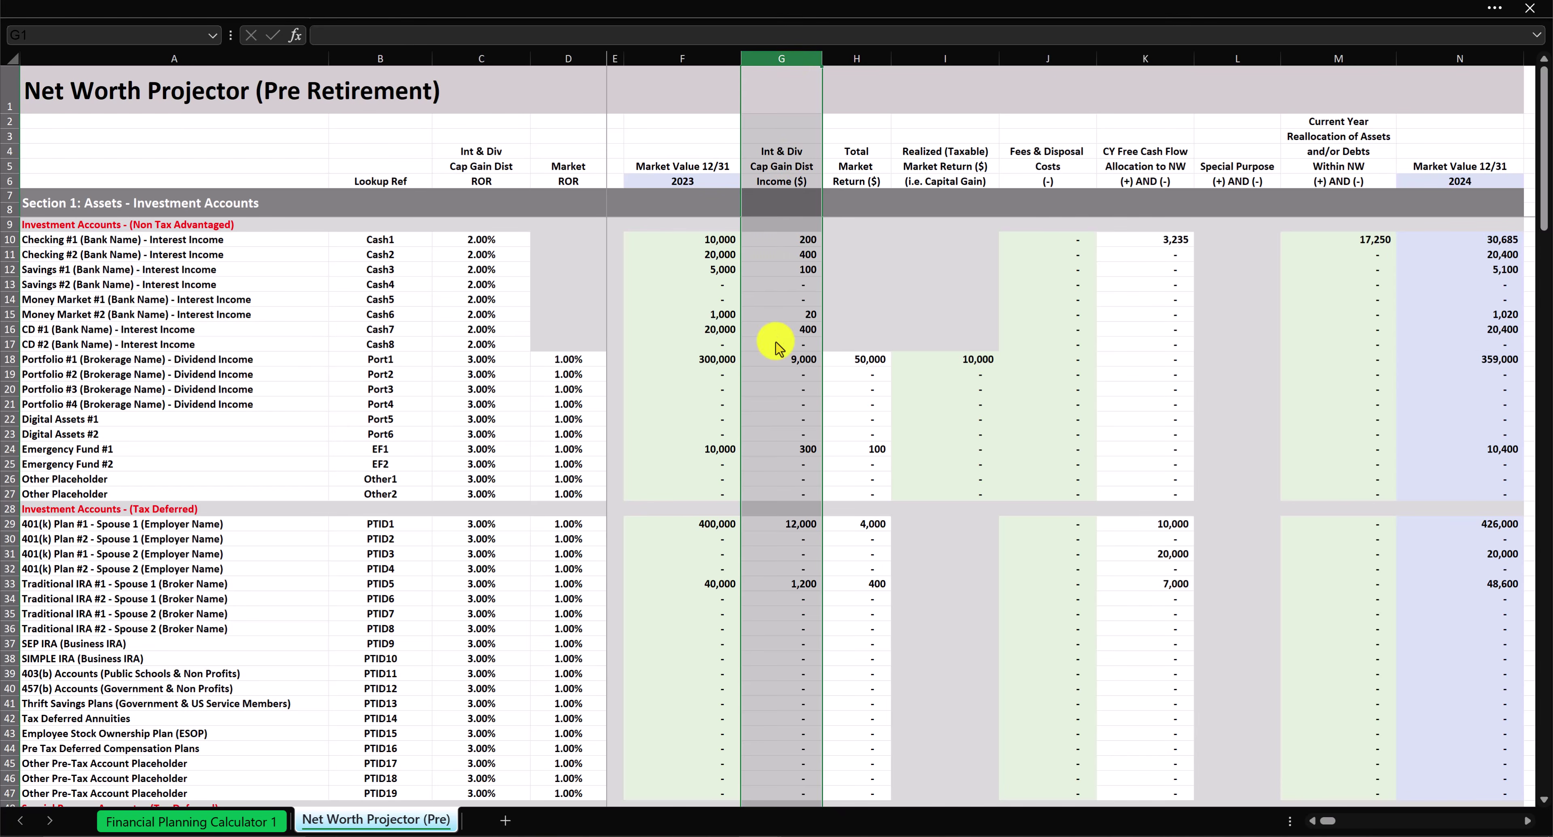
{"action": "scroll", "coordinate": [780, 348], "scroll_direction": "down", "scroll_amount": 12}
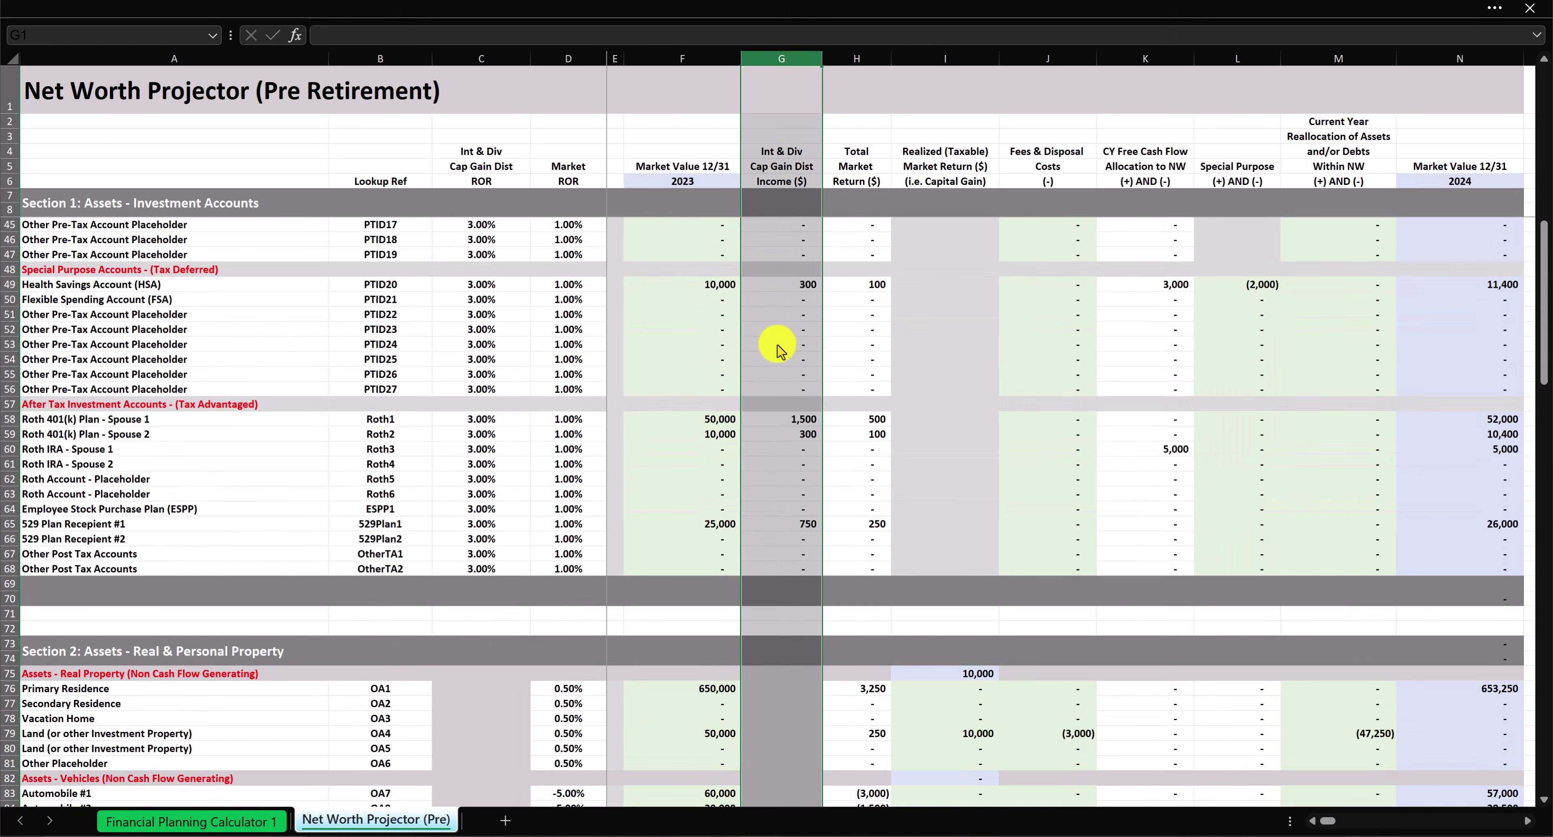
{"action": "scroll", "coordinate": [779, 350], "scroll_direction": "down", "scroll_amount": 7}
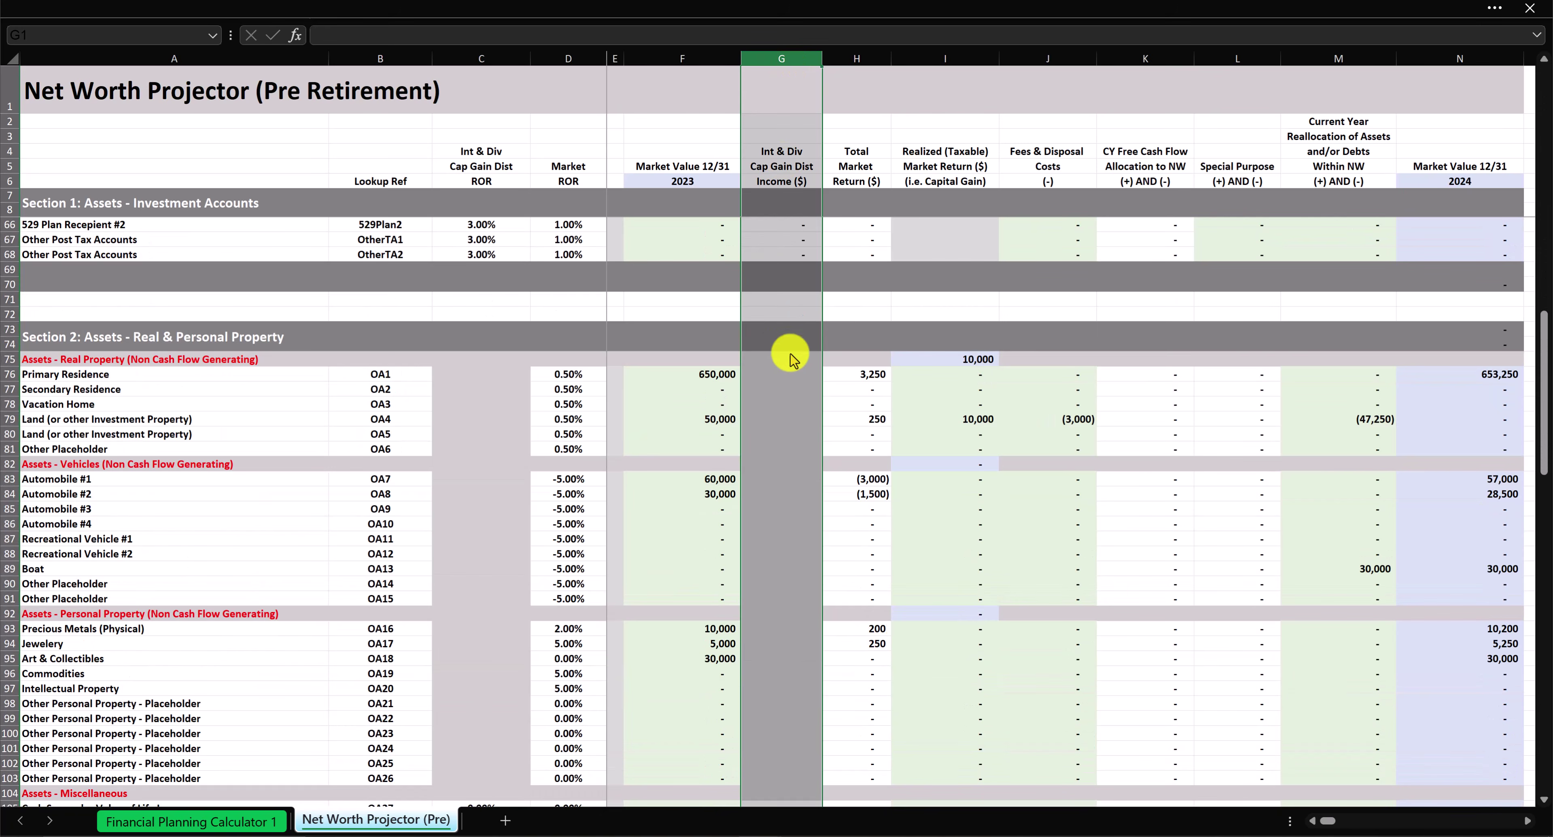
{"action": "left_click", "coordinate": [856, 389]}
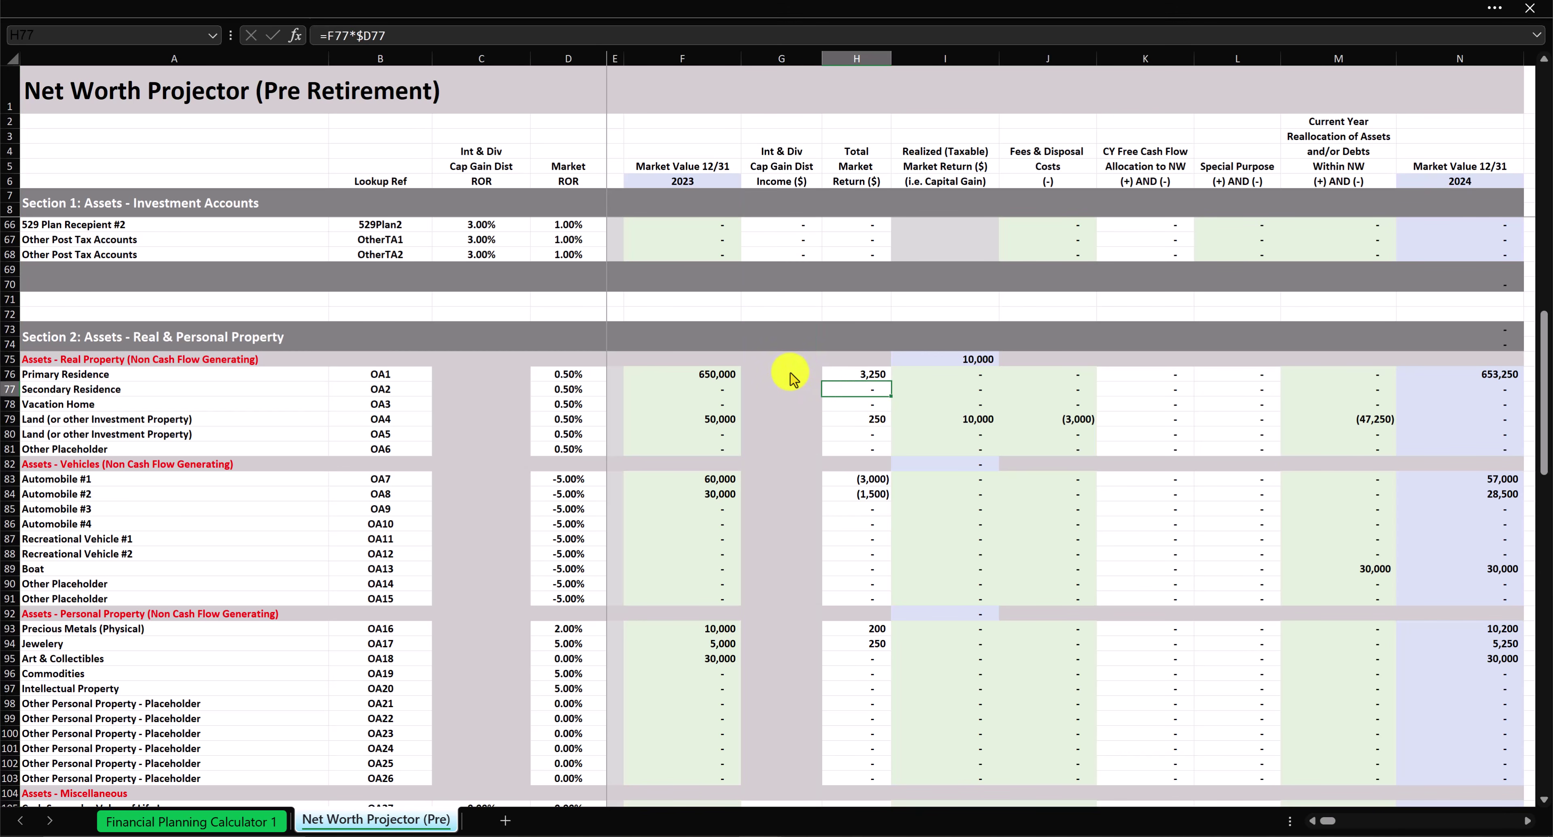
Step: Highlight the greyed-out Int & Div income cells in column G of Section 2 and look on down to the debts
{"action": "left_click_drag", "start_coordinate": [790, 376], "coordinate": [776, 596]}
{"action": "left_click_drag", "start_coordinate": [784, 374], "coordinate": [778, 778]}
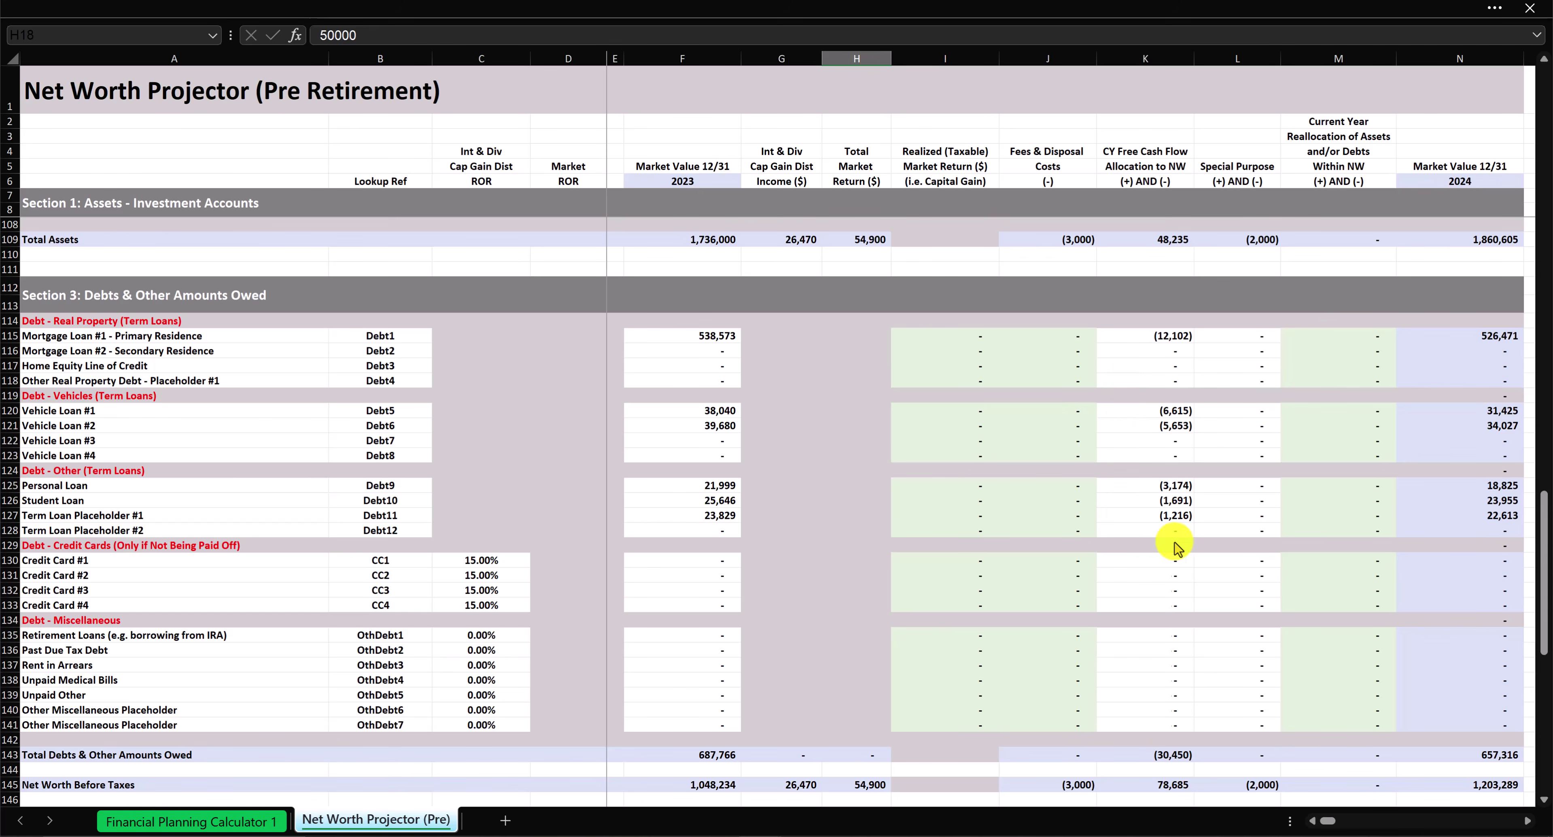
{"action": "key", "text": "Down"}
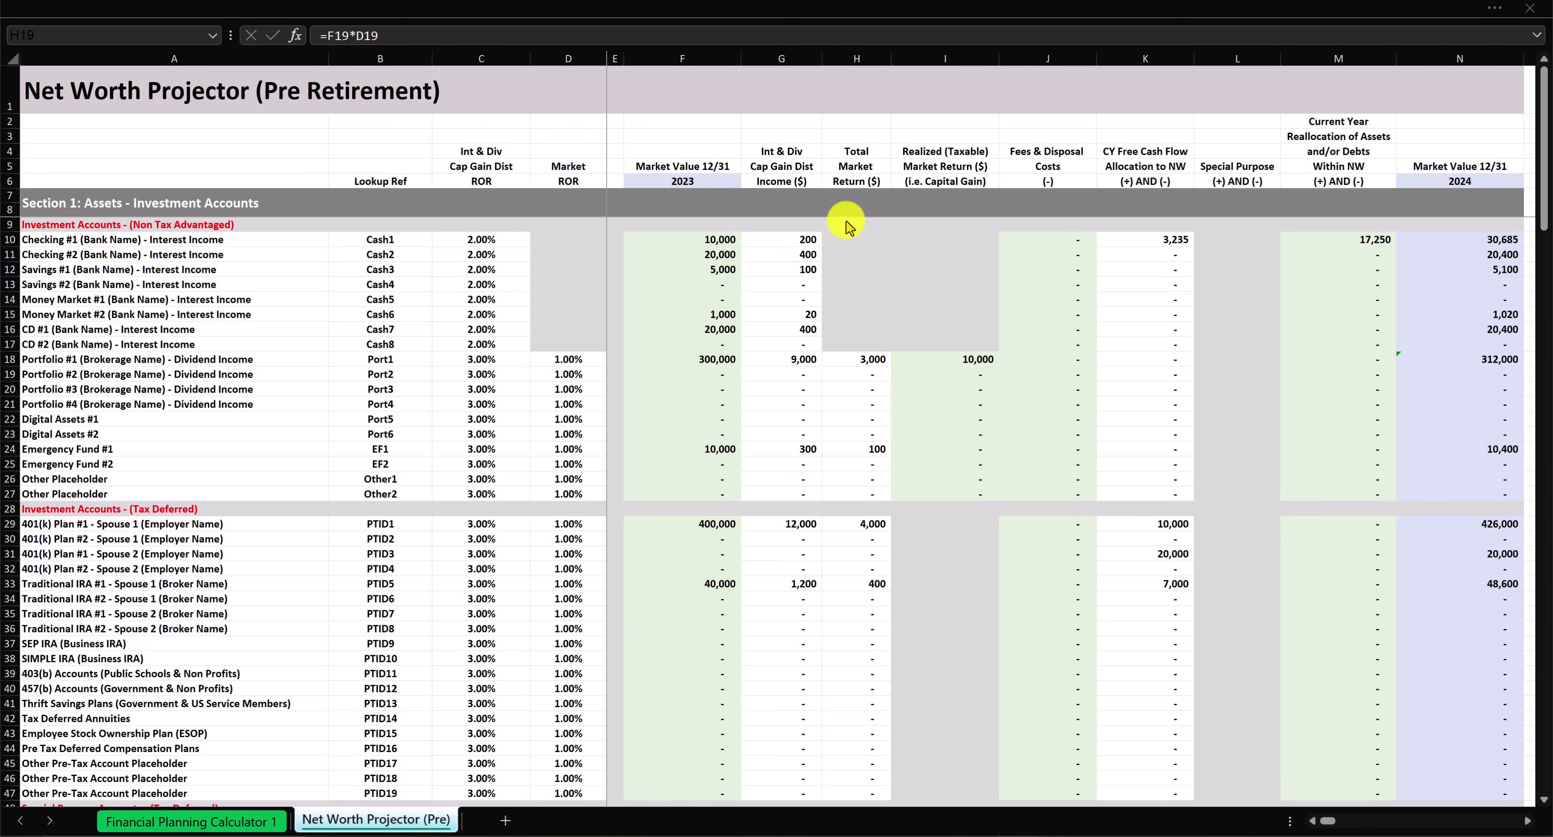
Step: Inspect the Total Market Return formula in H18 for Portfolio #1 and close it without changes
{"action": "left_click", "coordinate": [848, 357]}
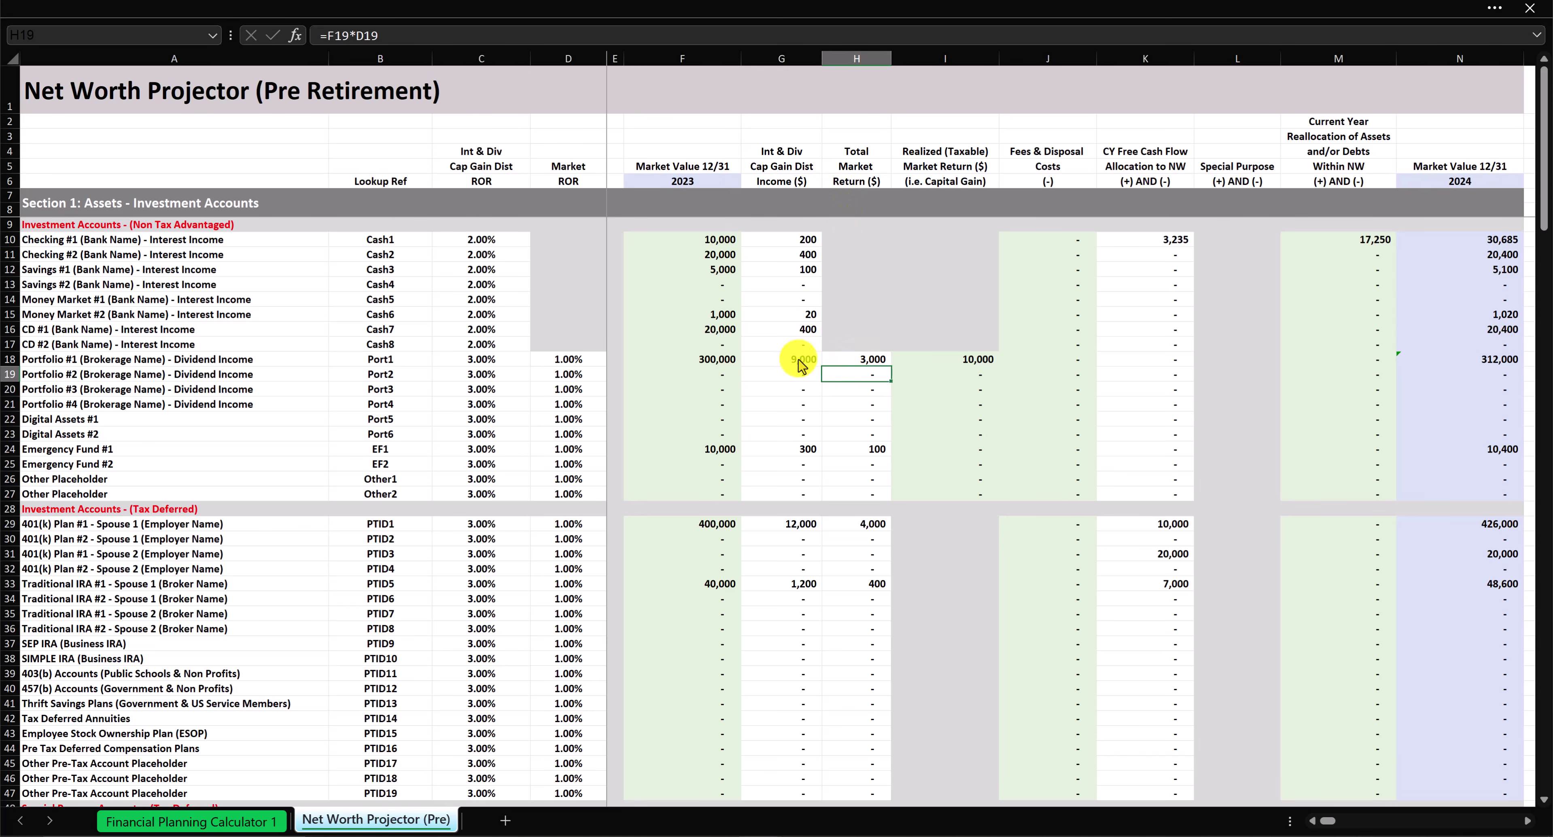
{"action": "double_click", "coordinate": [855, 362]}
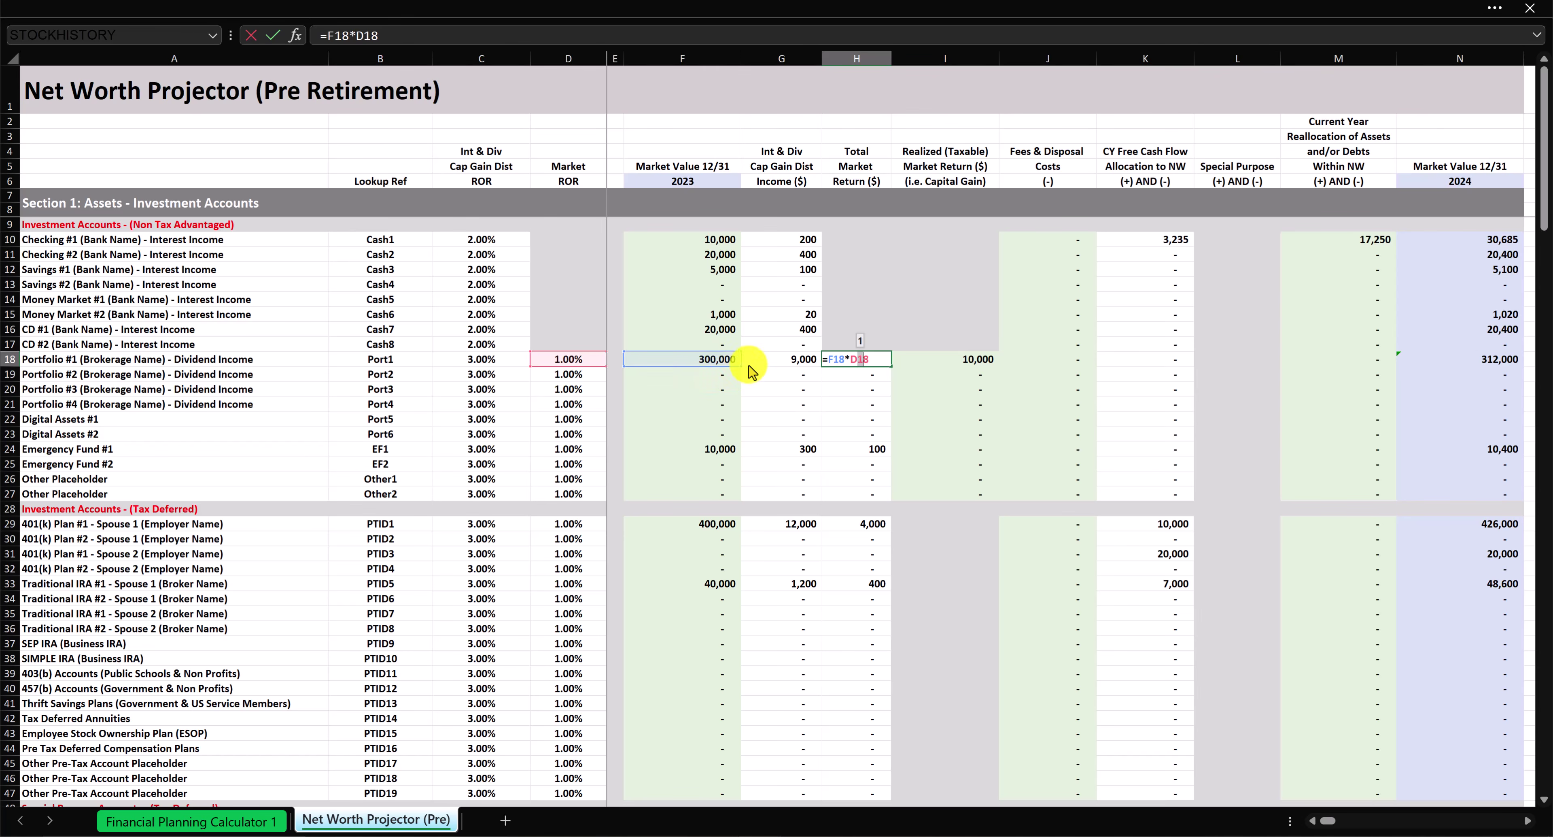
{"action": "key", "text": "Return"}
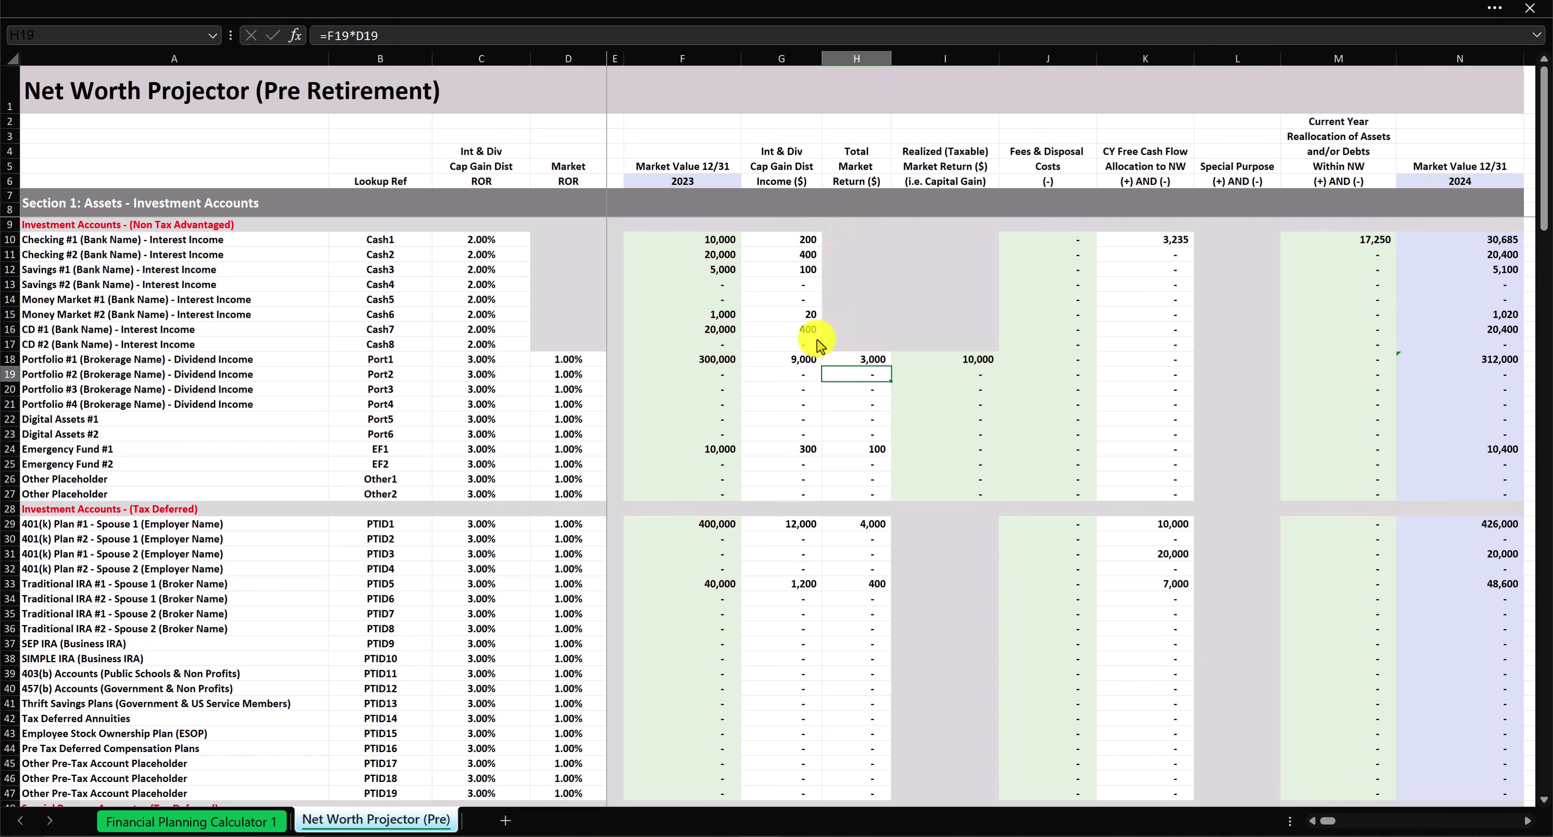
Step: Highlight the vehicle Market ROR rates D83:D91 in Section 2, ending on the 2023 market value of Automobile #1
{"action": "scroll", "coordinate": [139, 269], "scroll_direction": "down", "scroll_amount": 20}
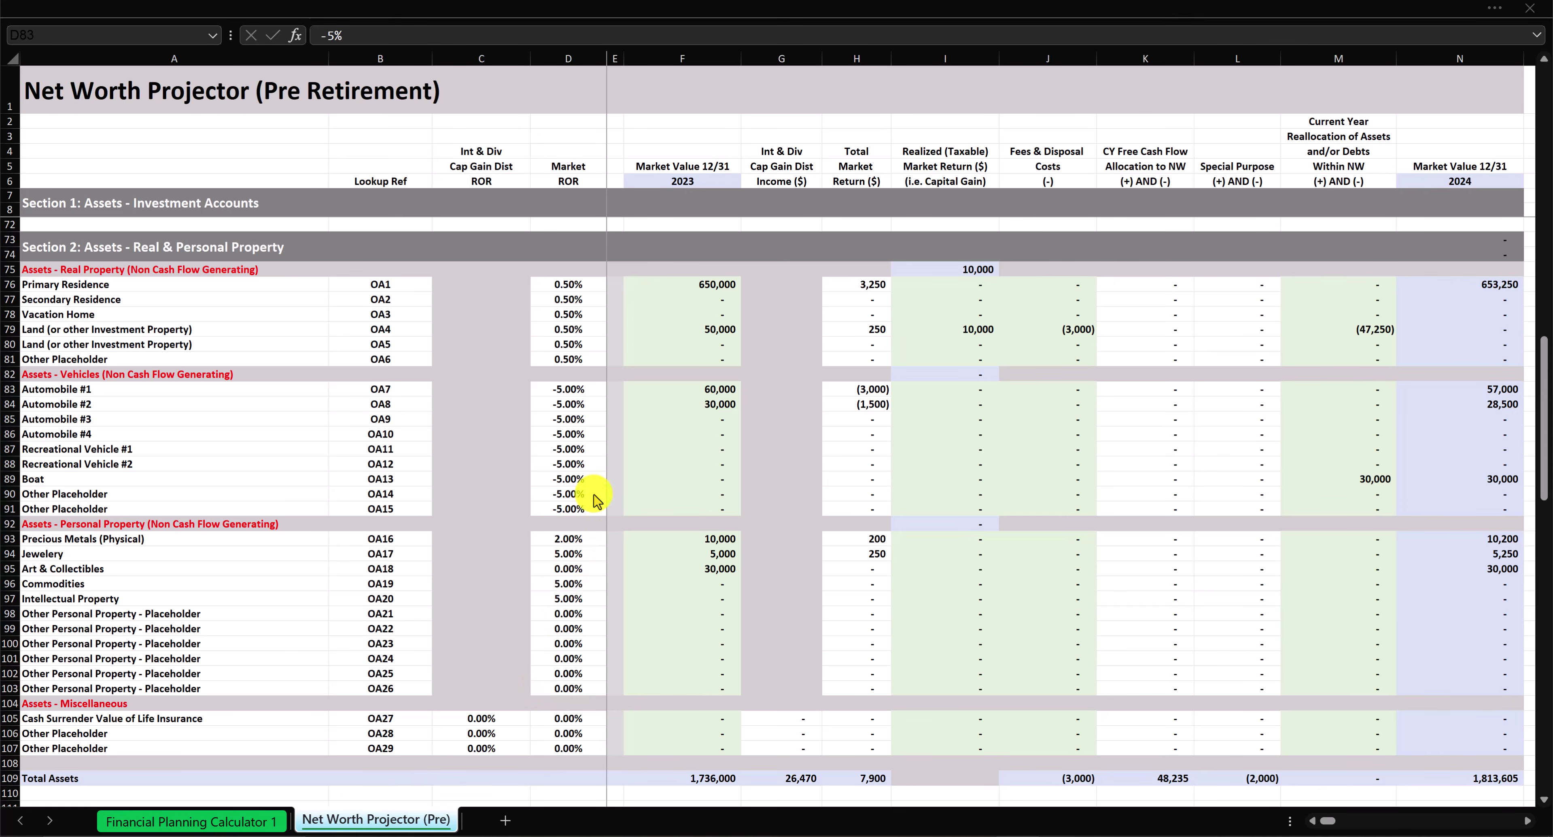
{"action": "left_click", "coordinate": [584, 409]}
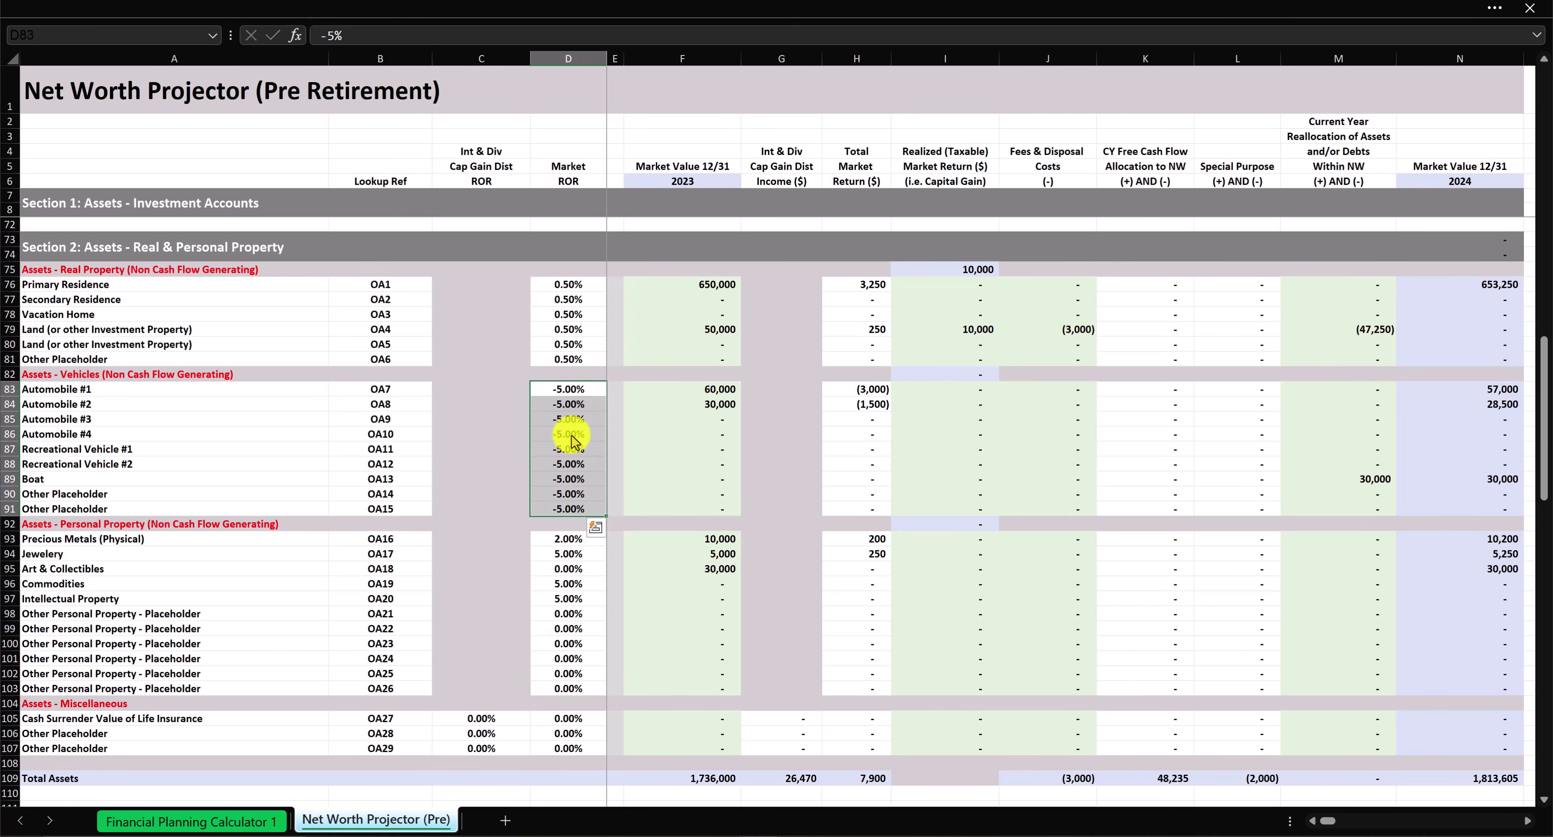
{"action": "left_click", "coordinate": [629, 391]}
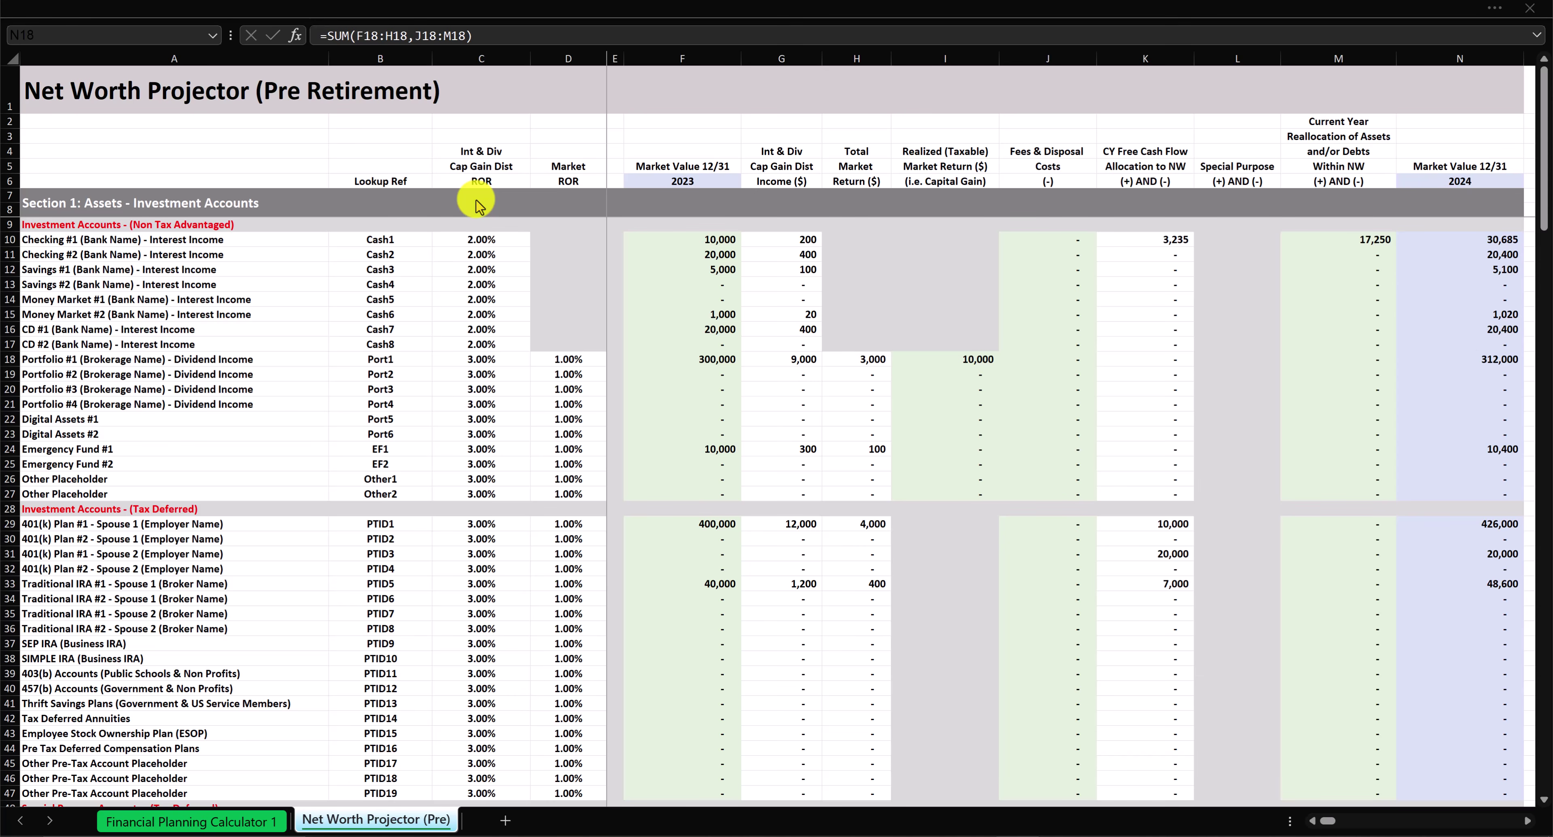
Step: Examine the Realized (Taxable) Market Return column and inspect the 2024 market value formula in N18 against the I18 amount
{"action": "key", "text": "ctrl+Home"}
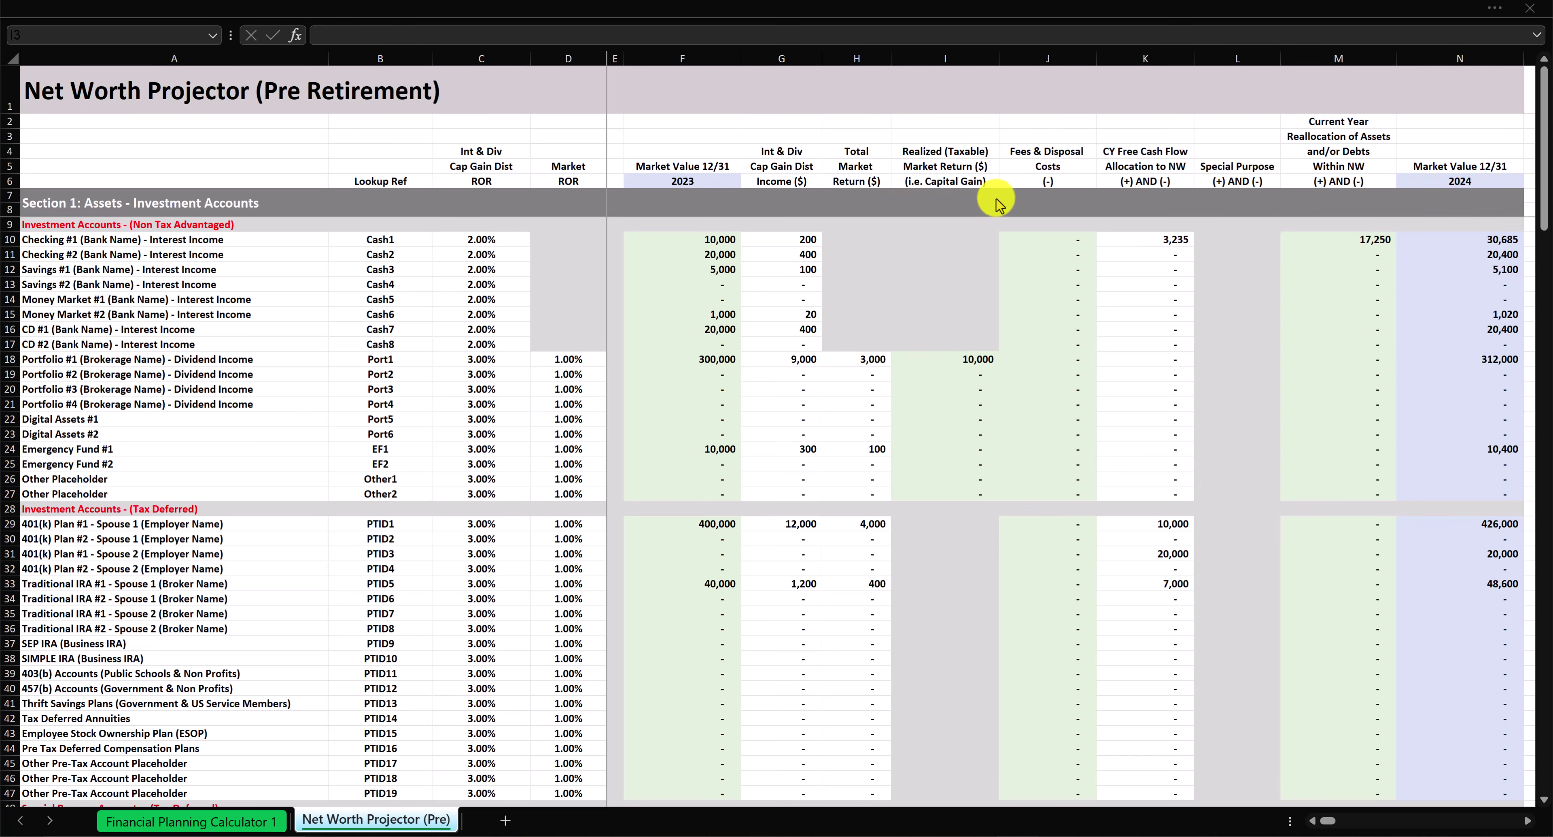
{"action": "left_click", "coordinate": [962, 342]}
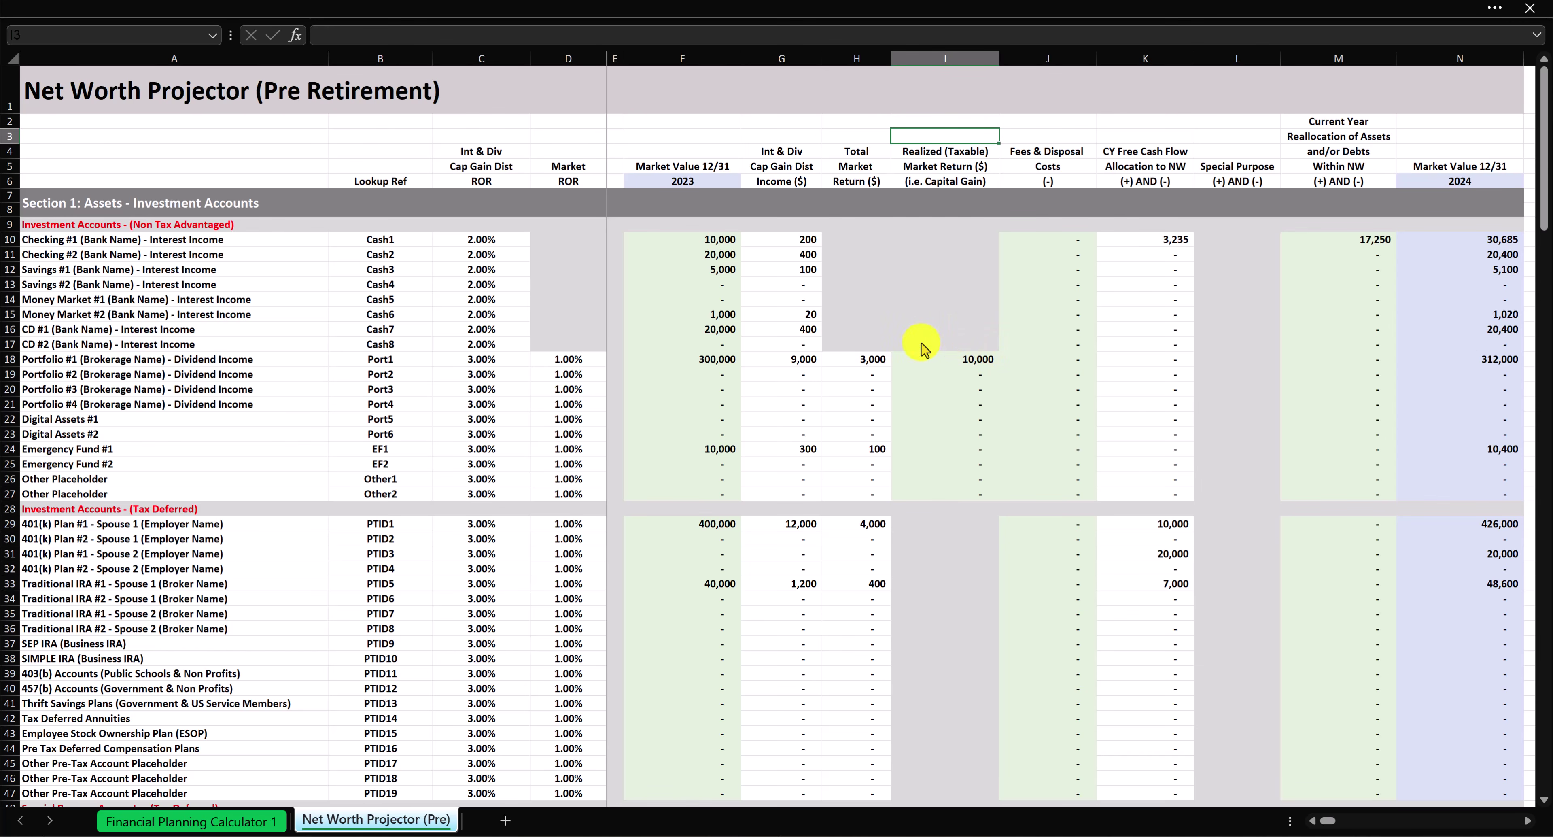
{"action": "double_click", "coordinate": [1471, 364]}
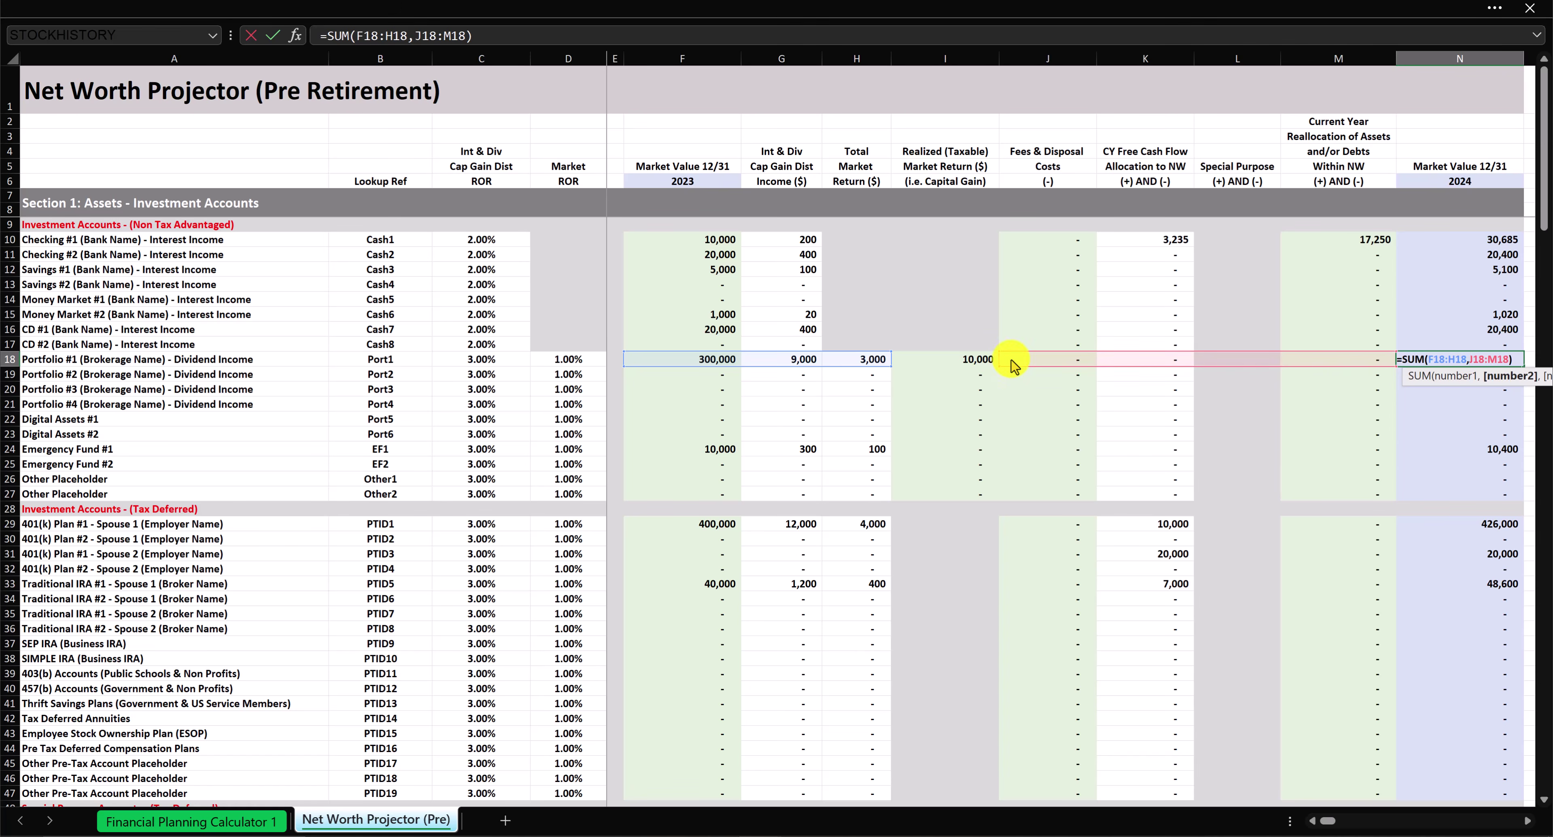
{"action": "left_click", "coordinate": [907, 359]}
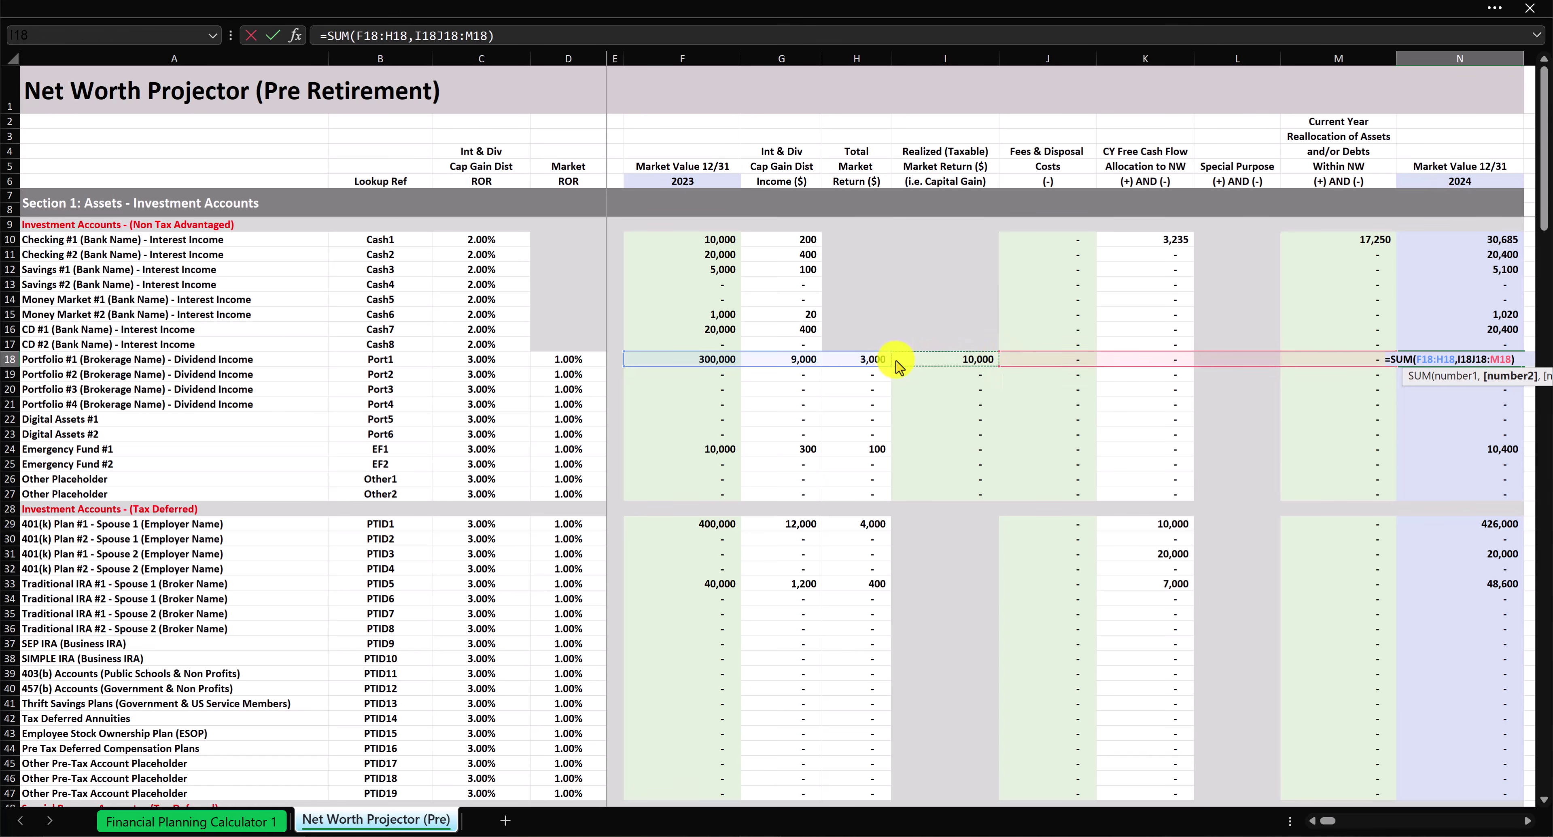
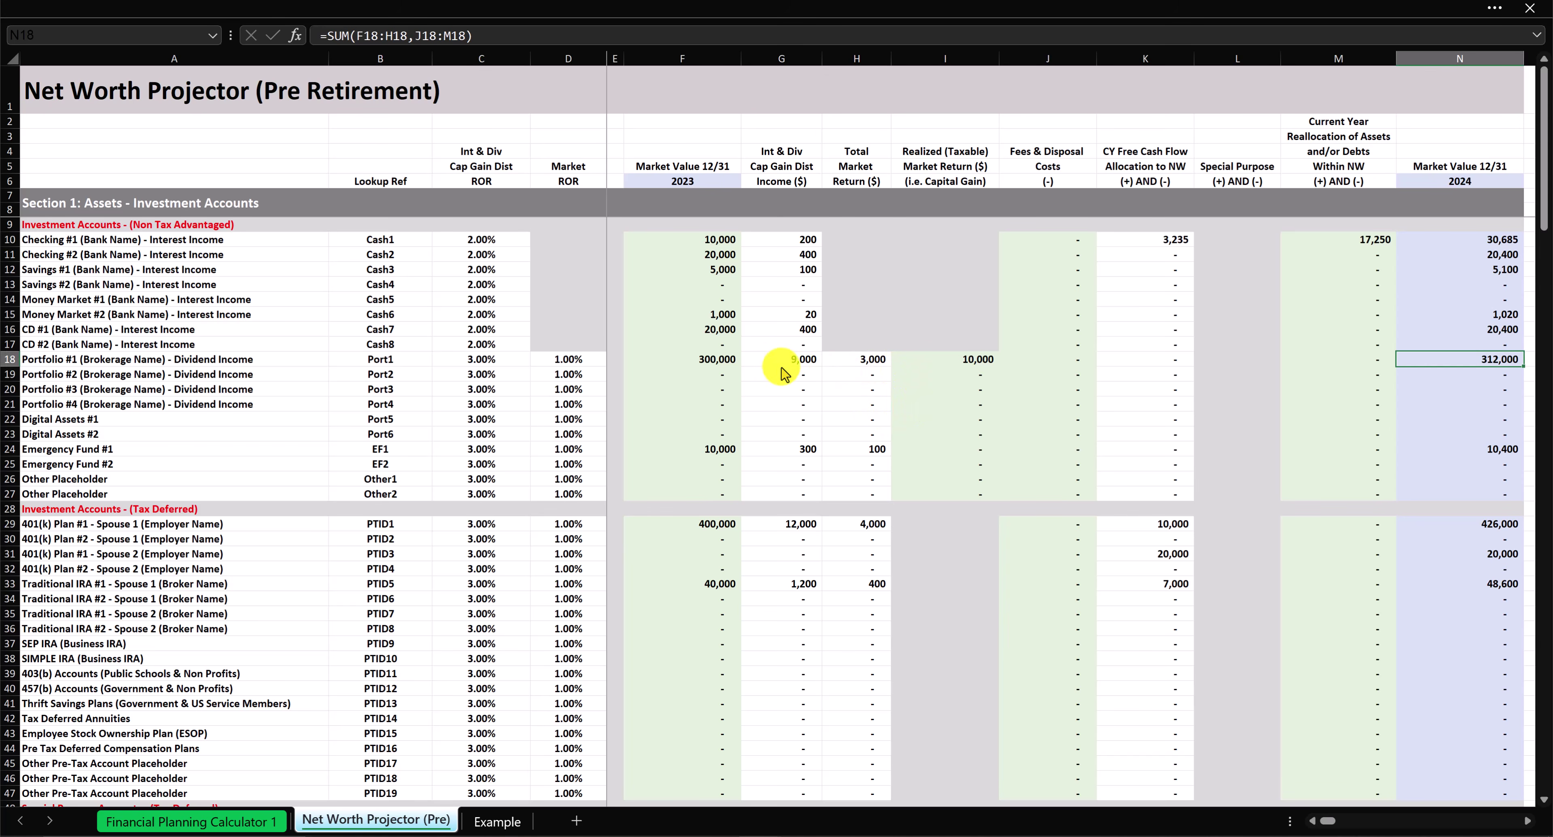
Step: Override the Total Market Return for Portfolio #1 in H18 with 10,000 and compare it with the realized return in I18
{"action": "left_click", "coordinate": [853, 362]}
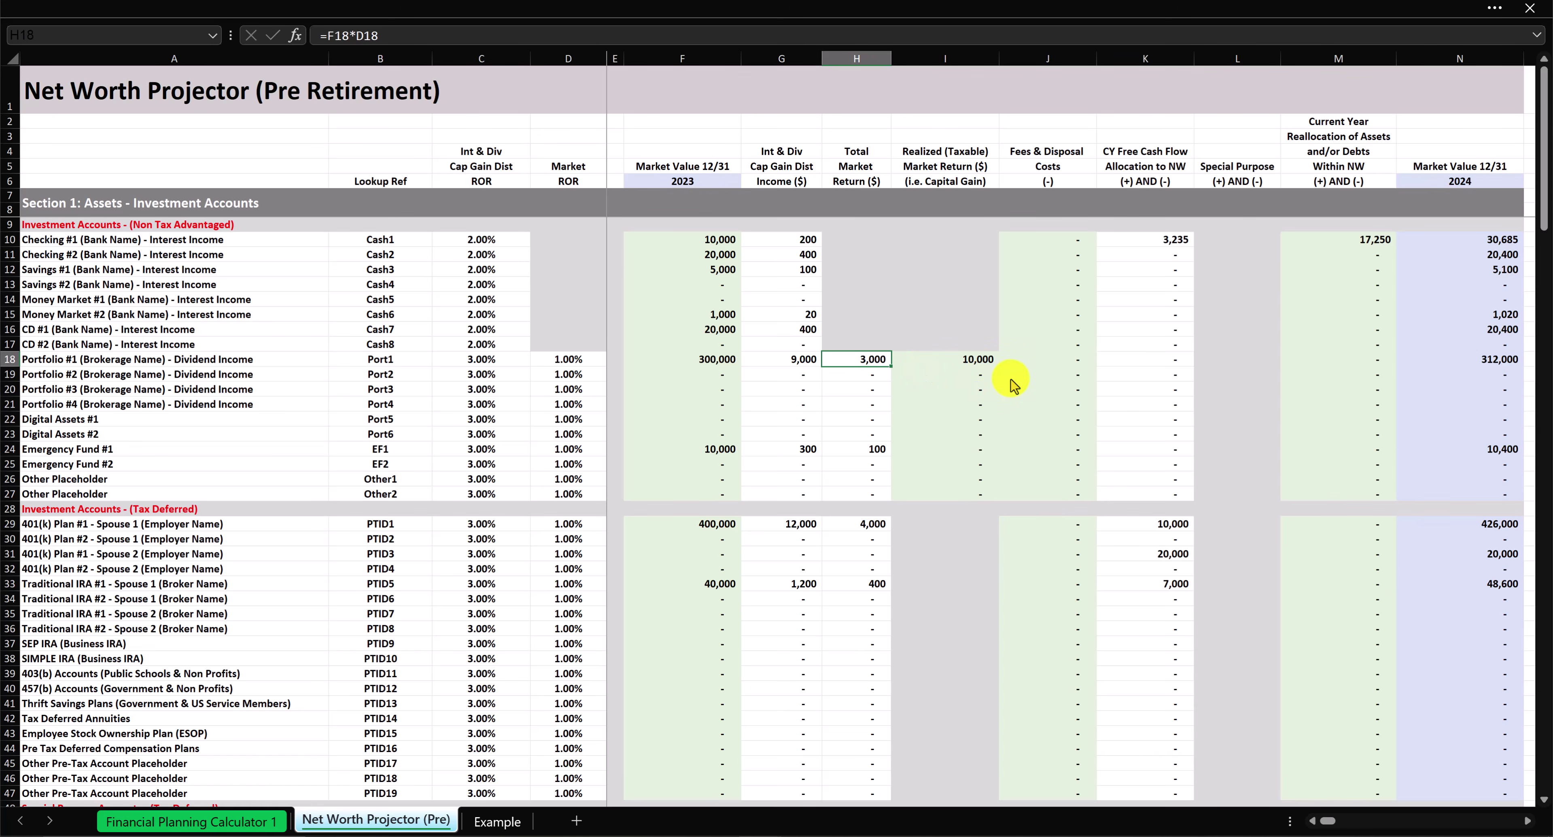
{"action": "type", "text": "10"}
{"action": "key", "text": "Return"}
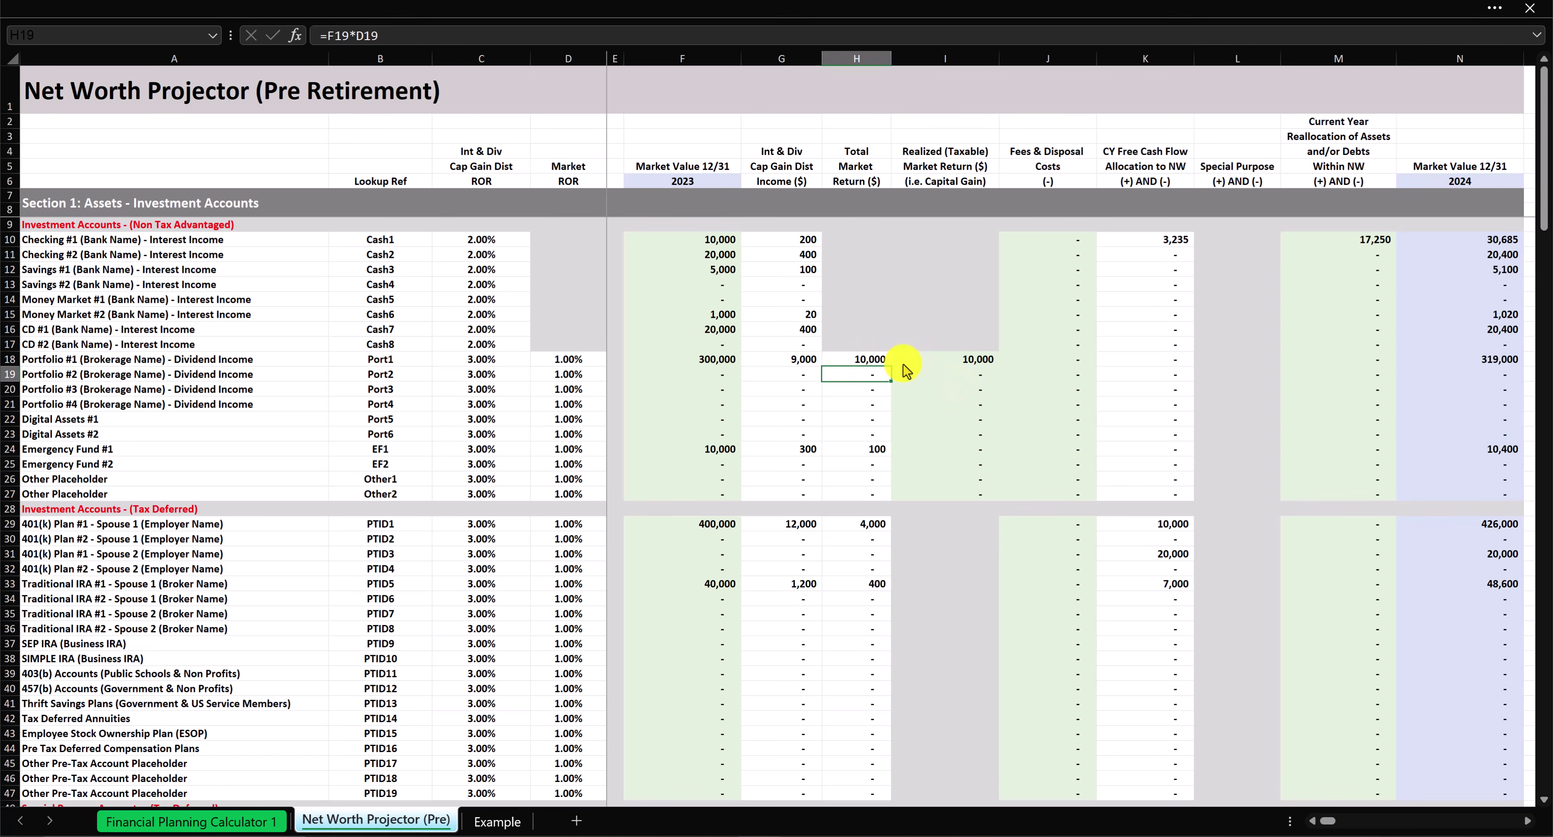
{"action": "left_click", "coordinate": [954, 363]}
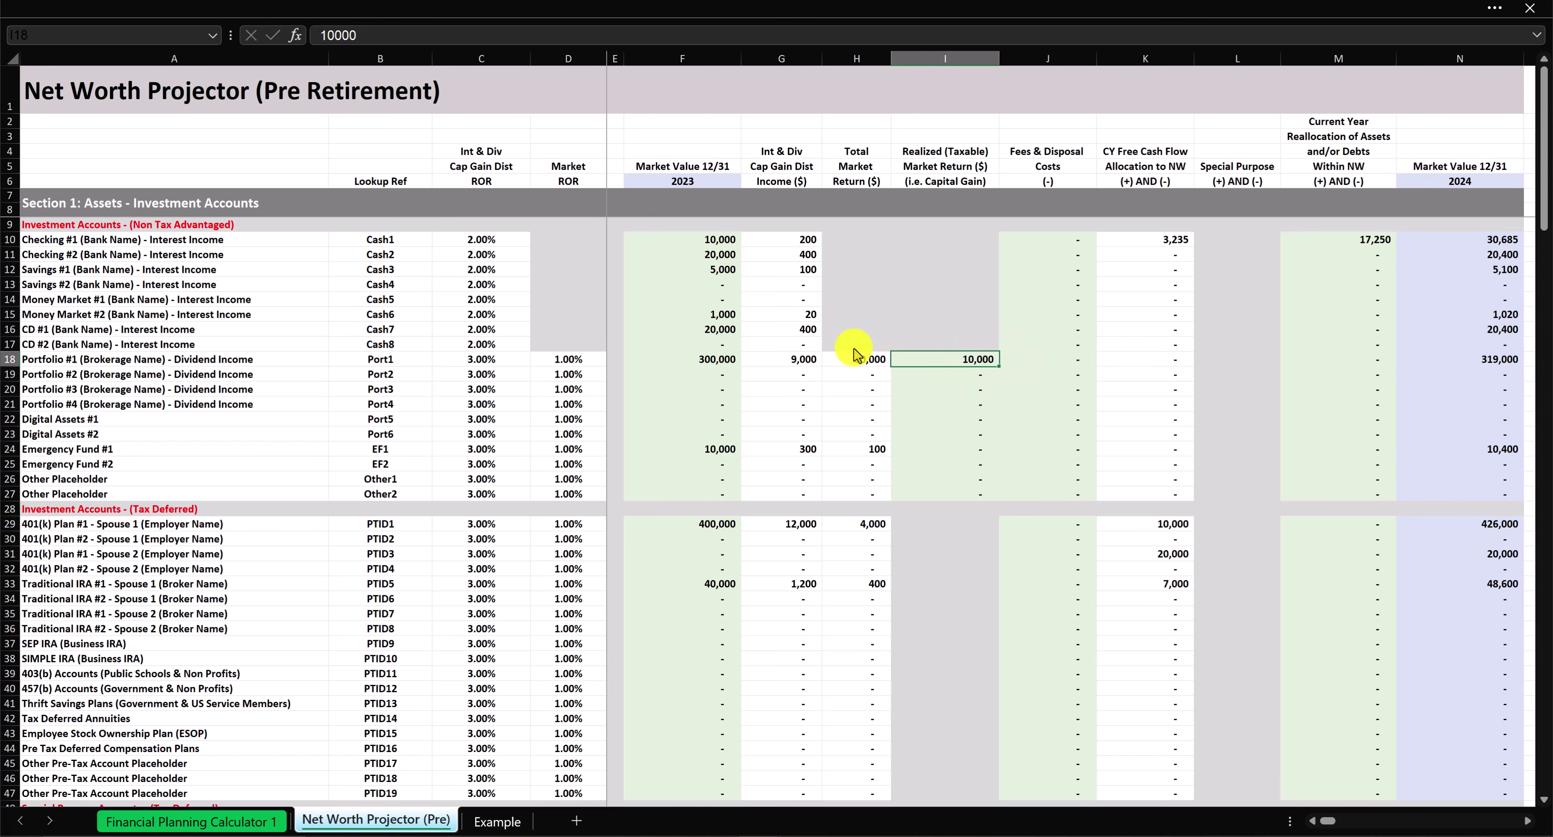
{"action": "left_click", "coordinate": [1117, 433]}
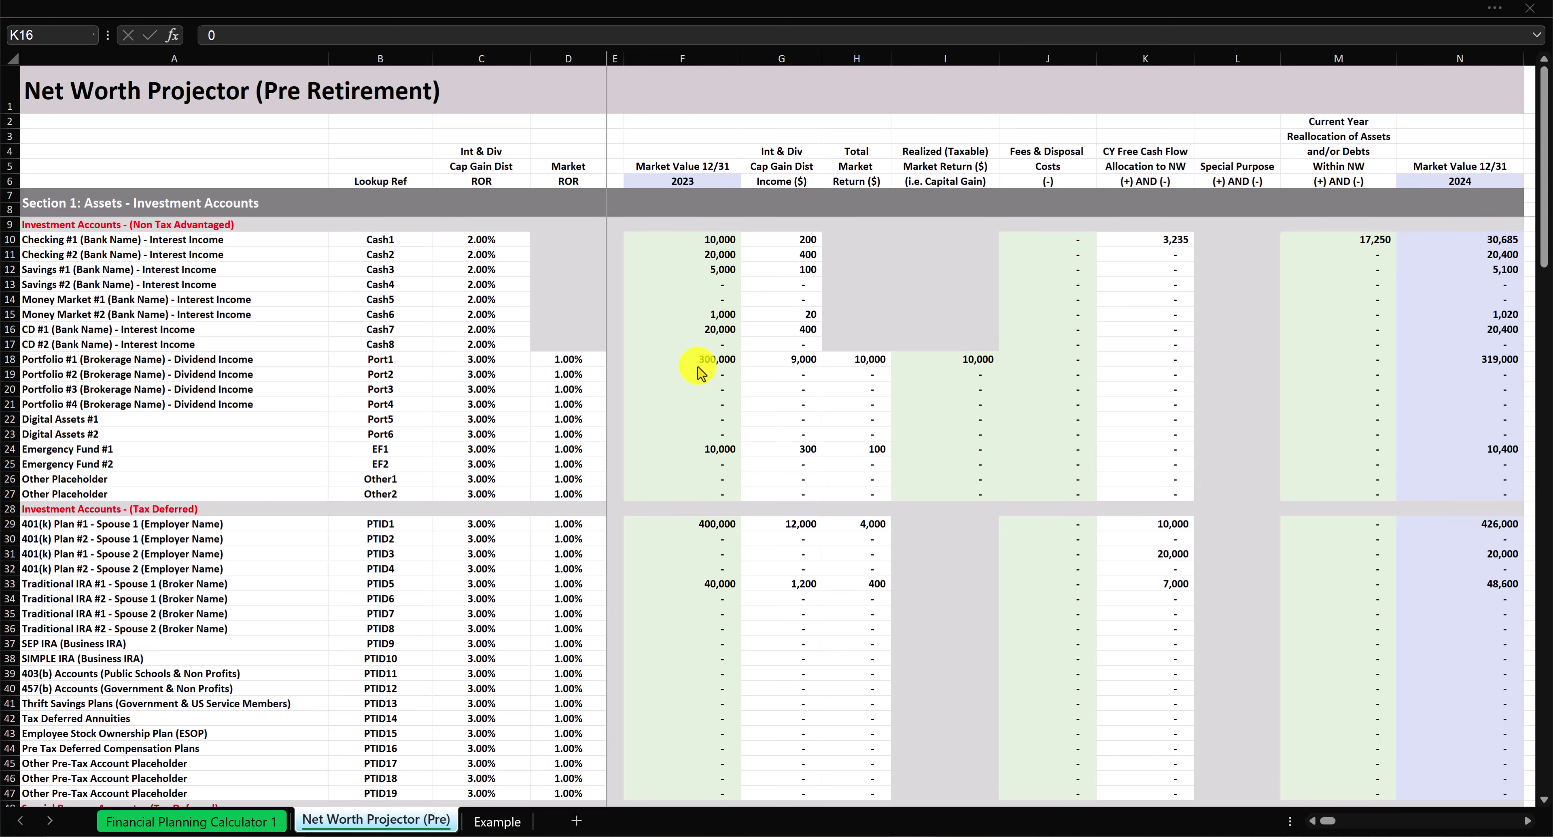
Step: Restore the Total Market Return formula in H18 by copying it from H19
{"action": "left_click", "coordinate": [856, 360]}
{"action": "left_click", "coordinate": [890, 377]}
{"action": "key", "text": "ctrl+c"}
{"action": "left_click", "coordinate": [886, 356]}
{"action": "key", "text": "ctrl+v"}
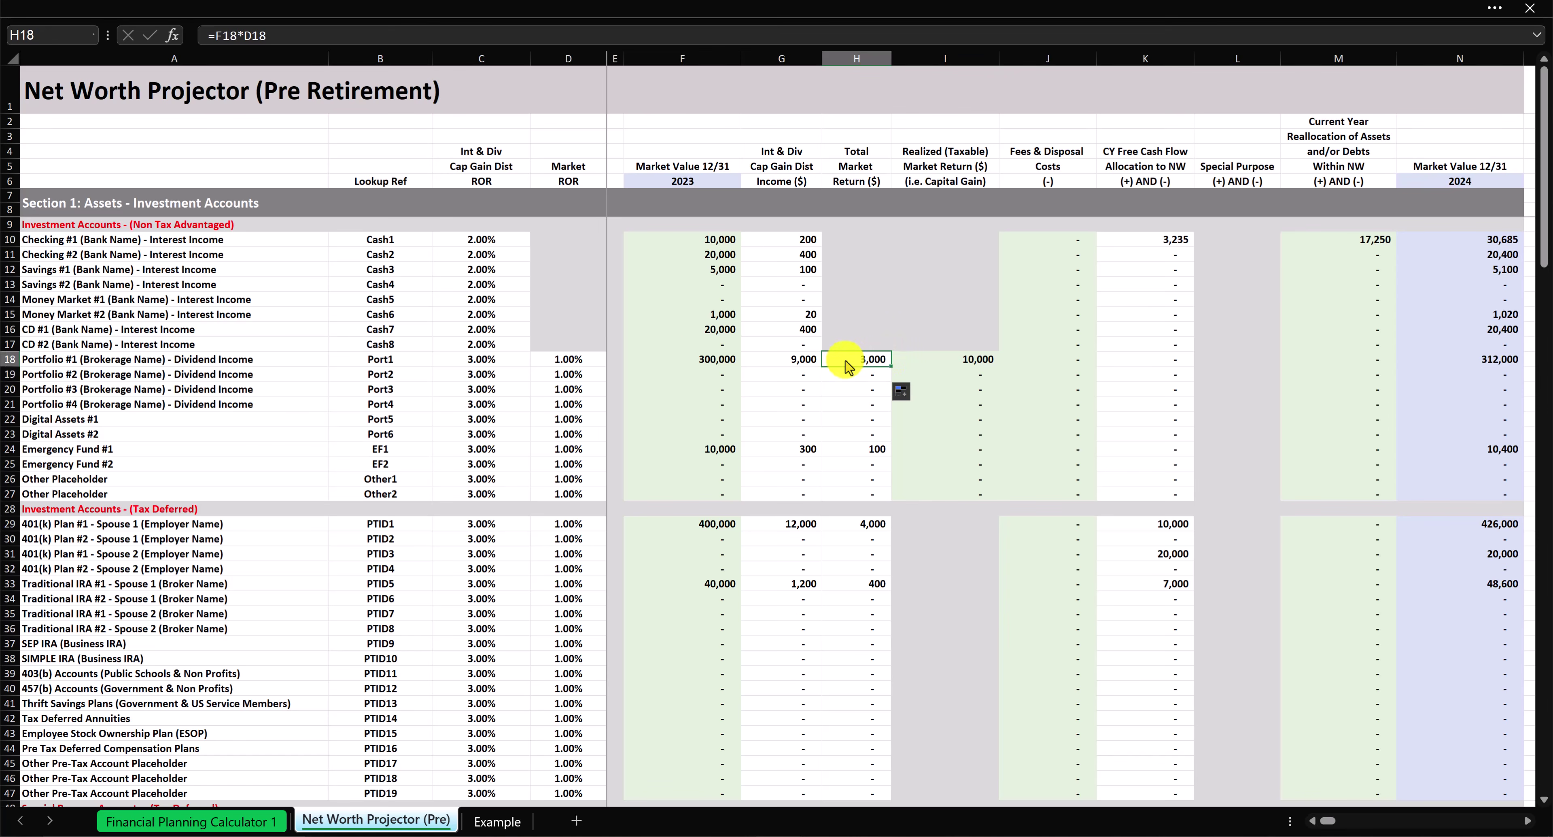
Step: Highlight F18:H18 for Portfolio #1 and enter -8000 as its Fees & Disposal Costs in J18
{"action": "left_click", "coordinate": [686, 362]}
{"action": "left_click_drag", "start_coordinate": [701, 365], "coordinate": [860, 358]}
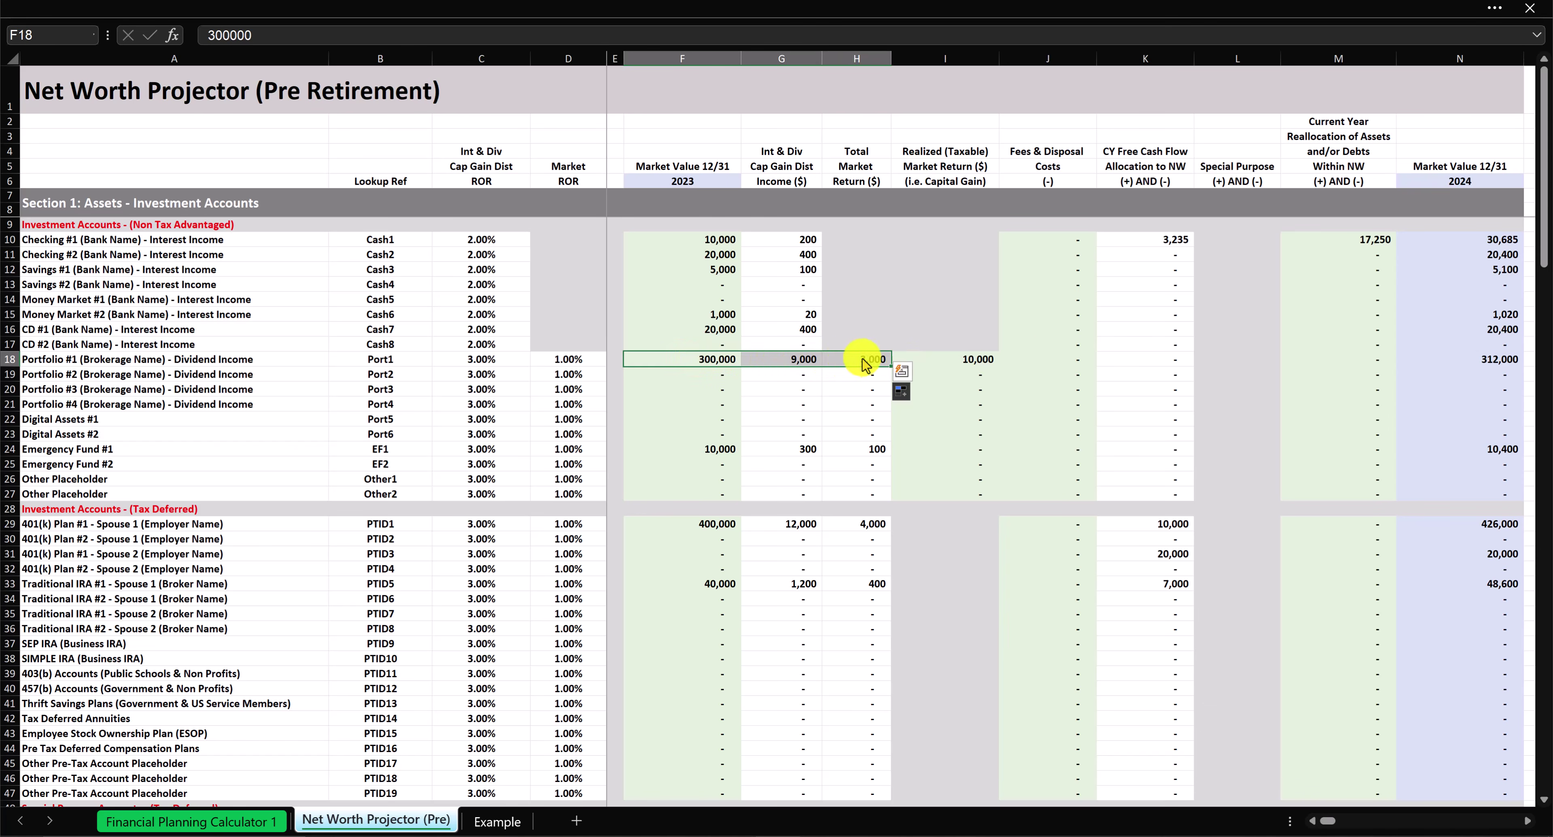
{"action": "left_click", "coordinate": [1059, 366]}
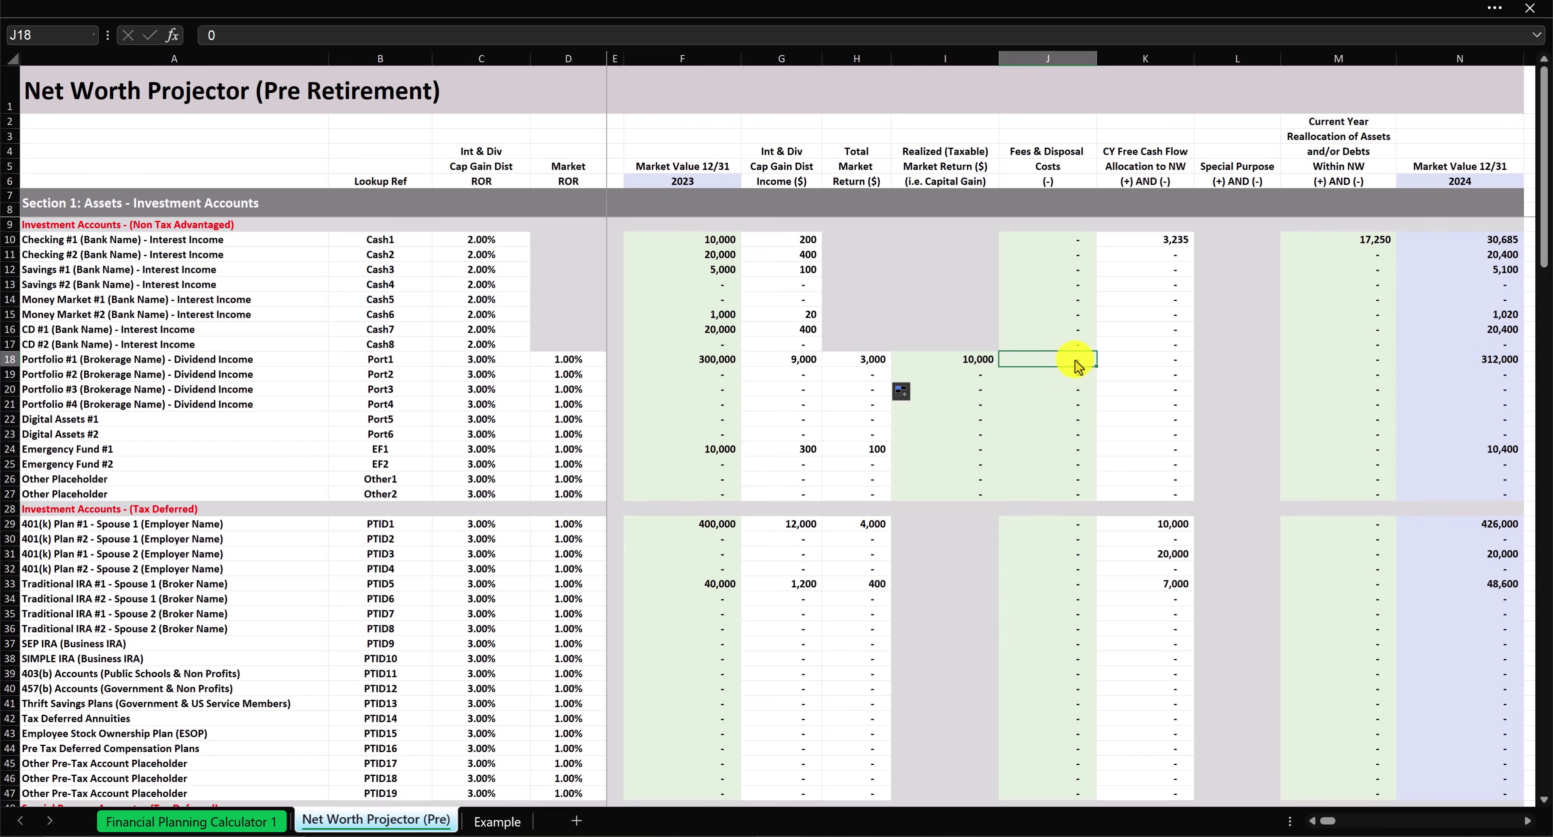
{"action": "type", "text": "-8000"}
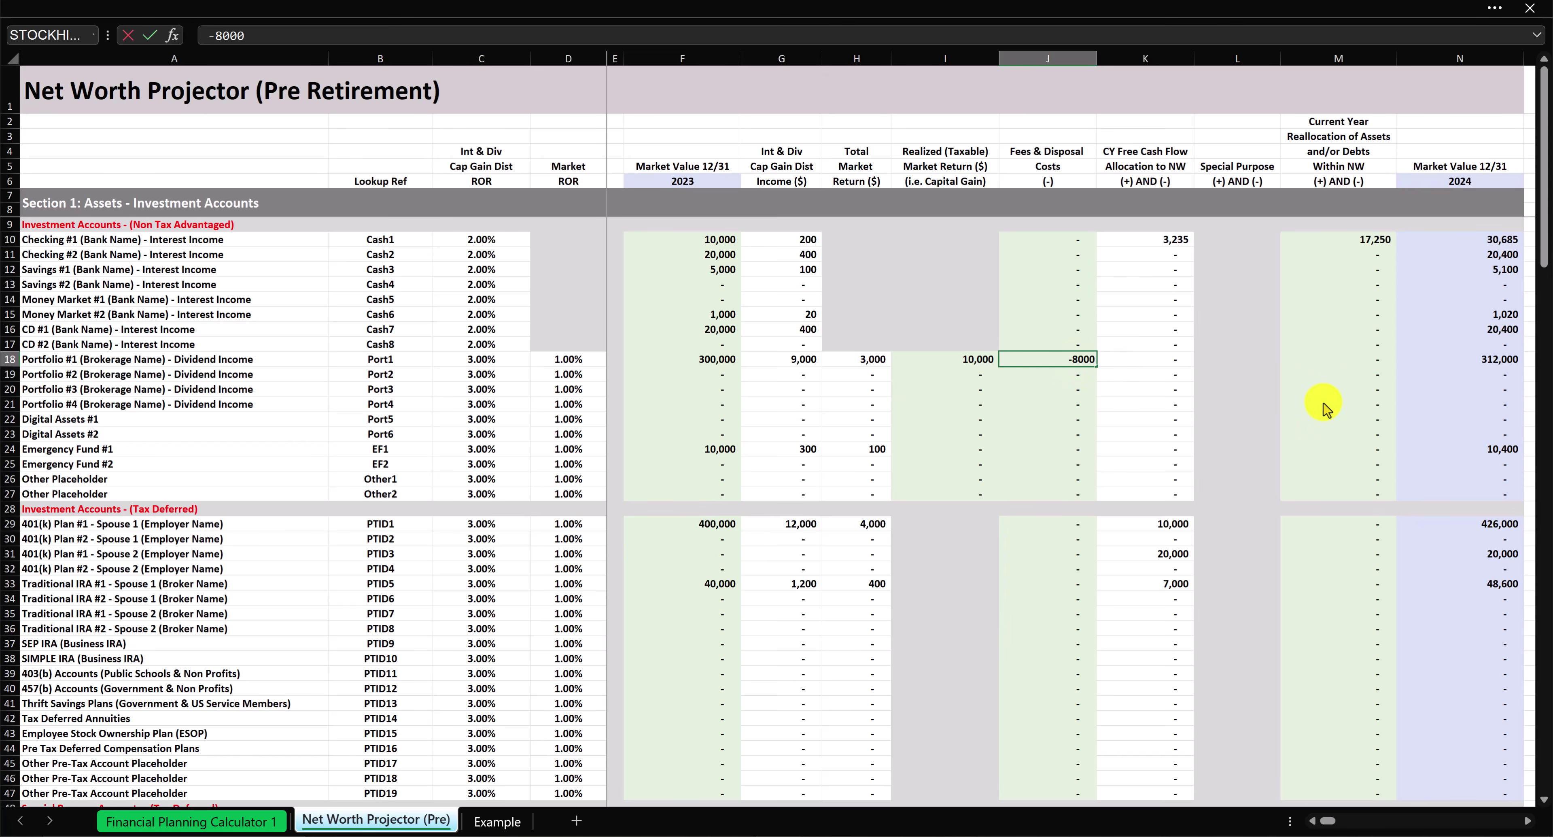
{"action": "key", "text": "Return"}
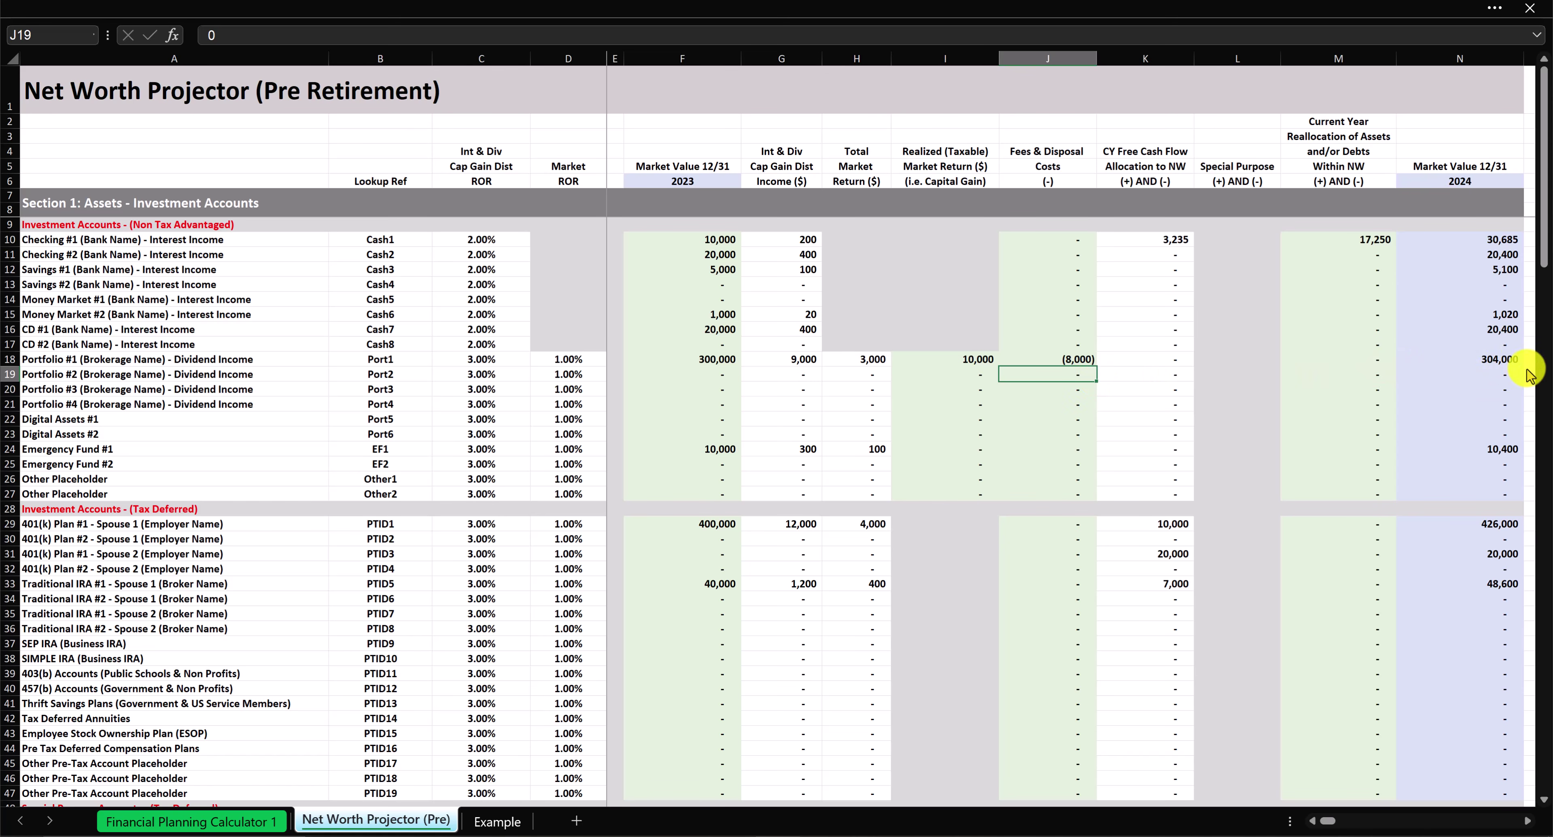
Step: Examine the CY Free Cash Flow Allocation column, selecting the 401(k) amounts in K29 and K31 and the Traditional IRA amount in K33
{"action": "left_click", "coordinate": [1098, 138]}
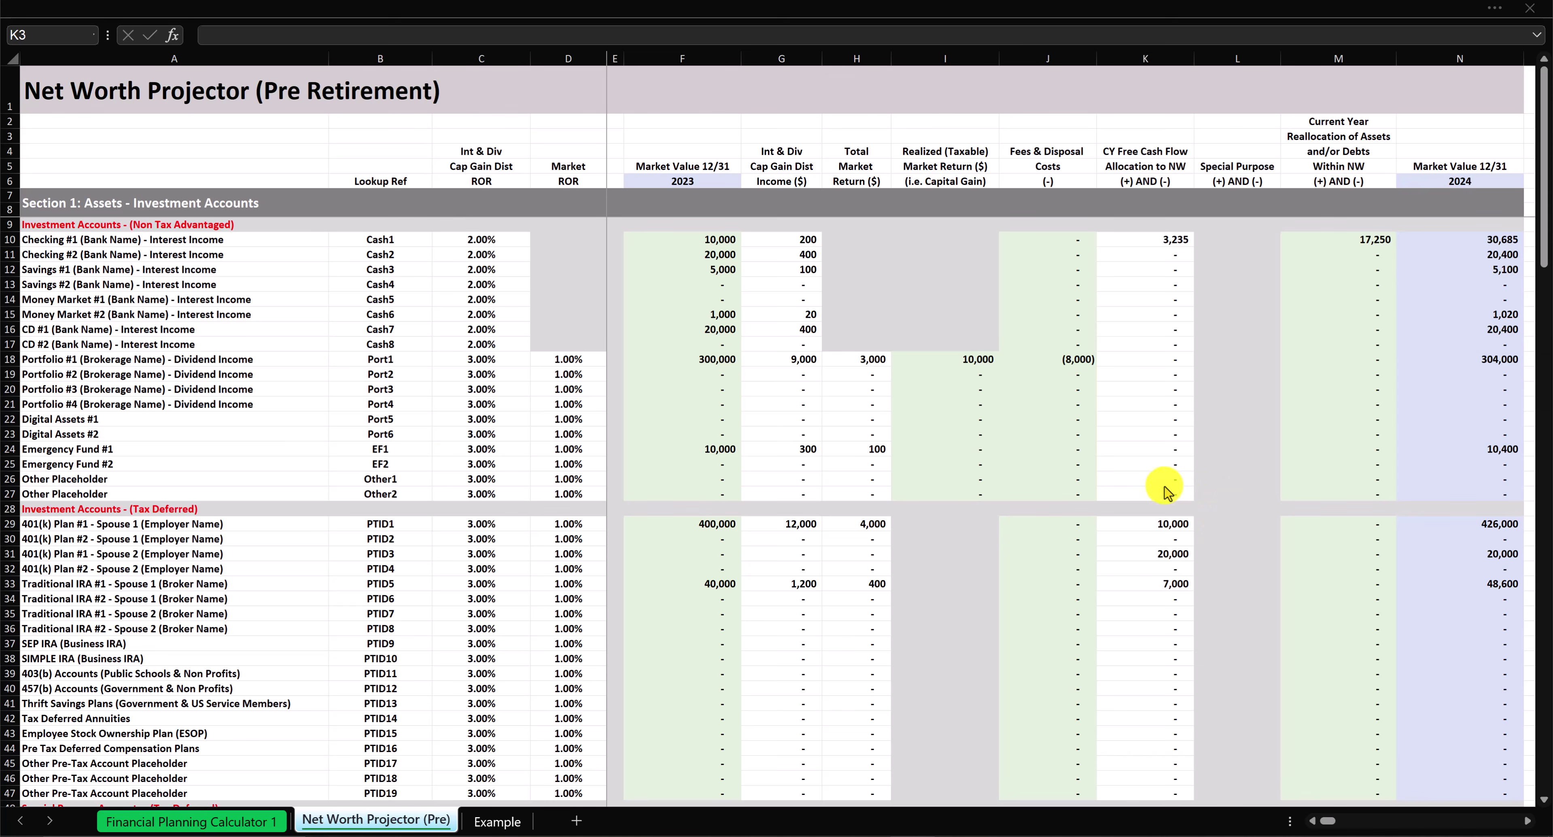
{"action": "left_click", "coordinate": [1146, 530]}
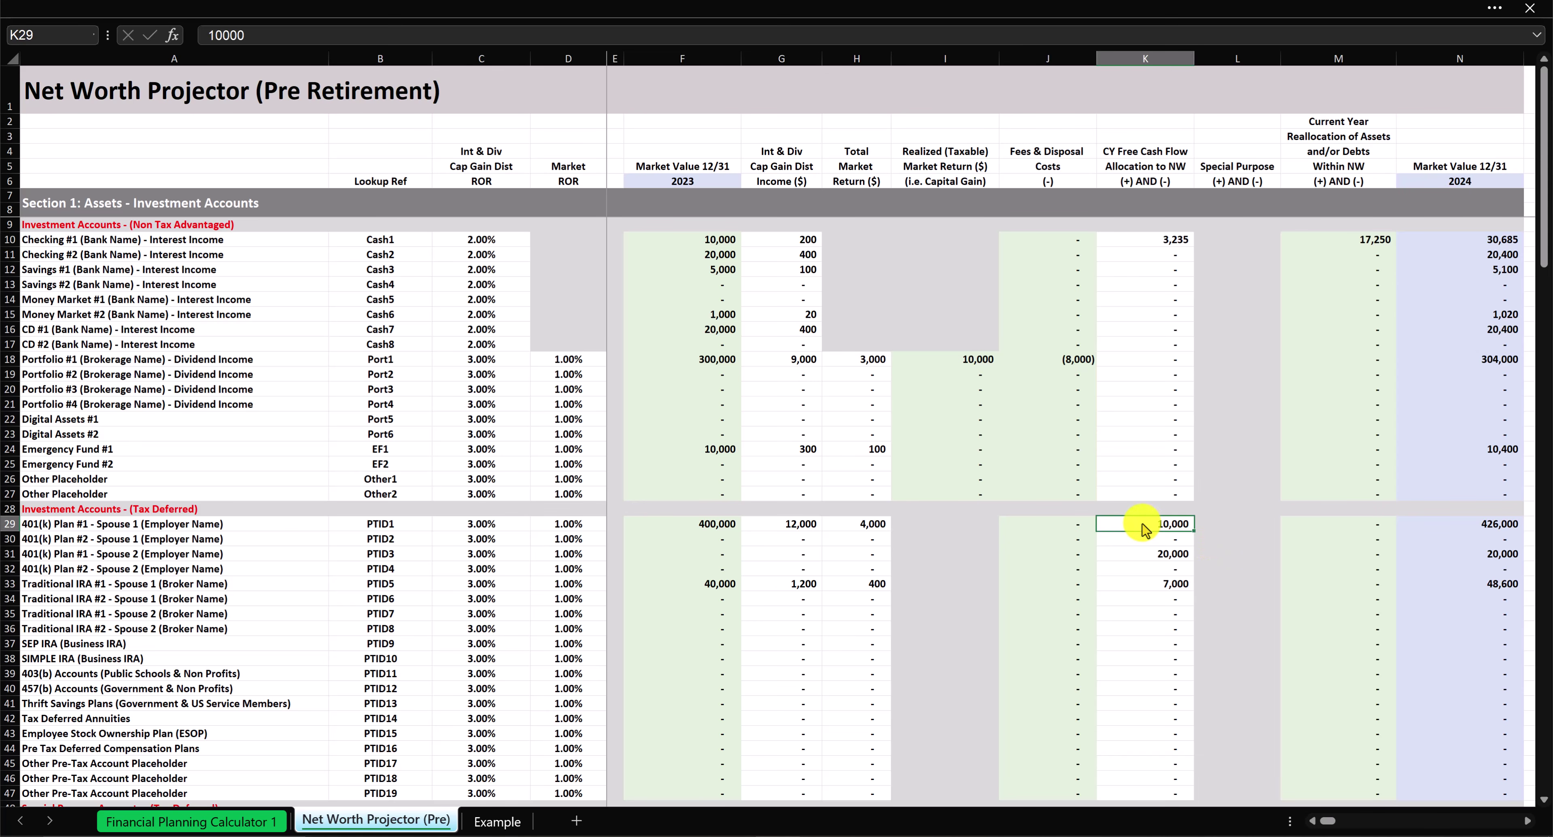
{"action": "left_click", "coordinate": [1145, 557]}
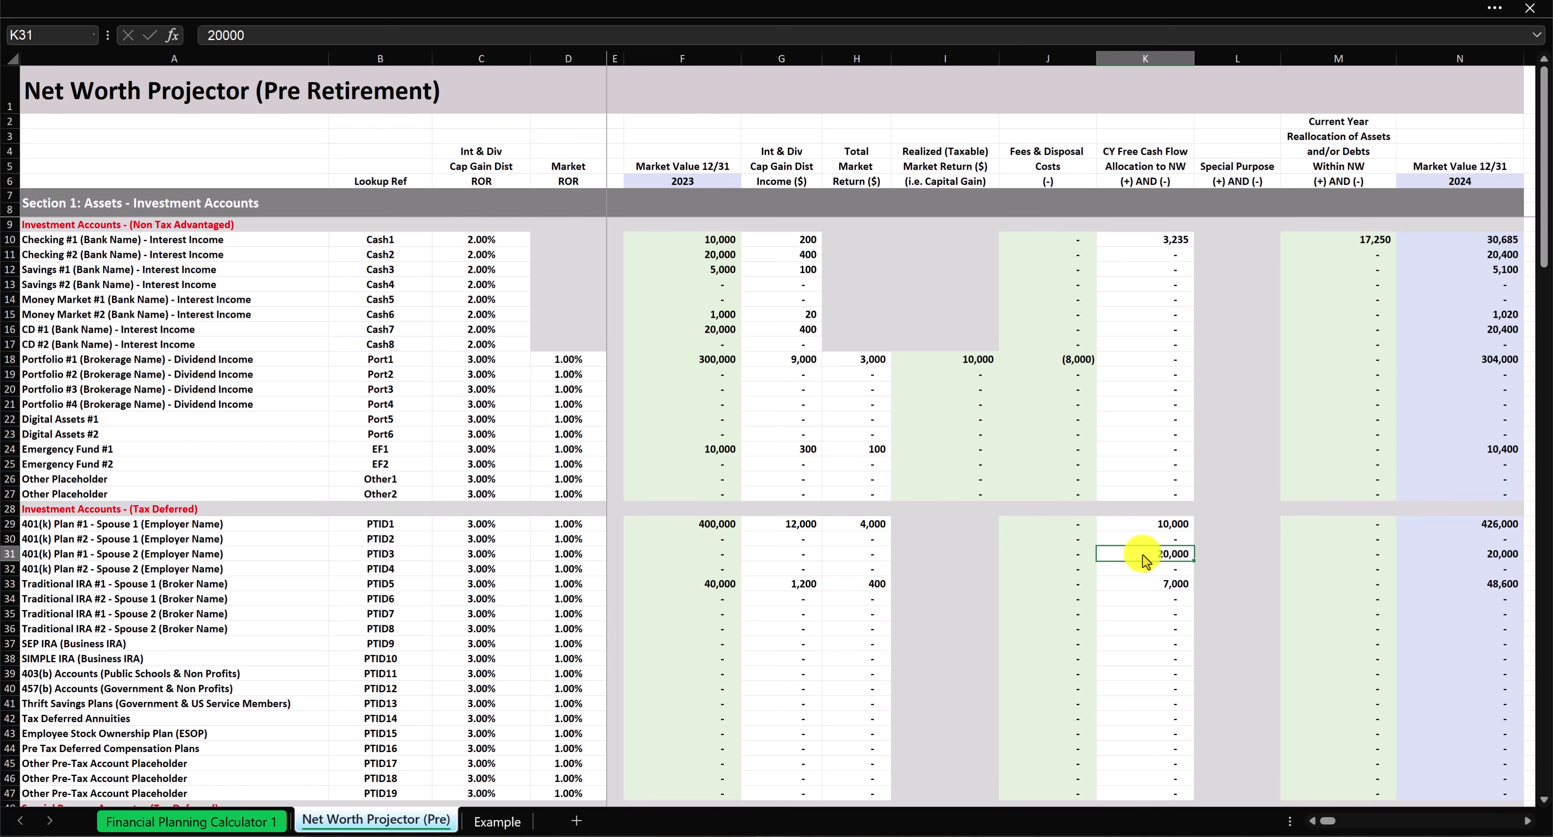
{"action": "left_click", "coordinate": [1146, 588]}
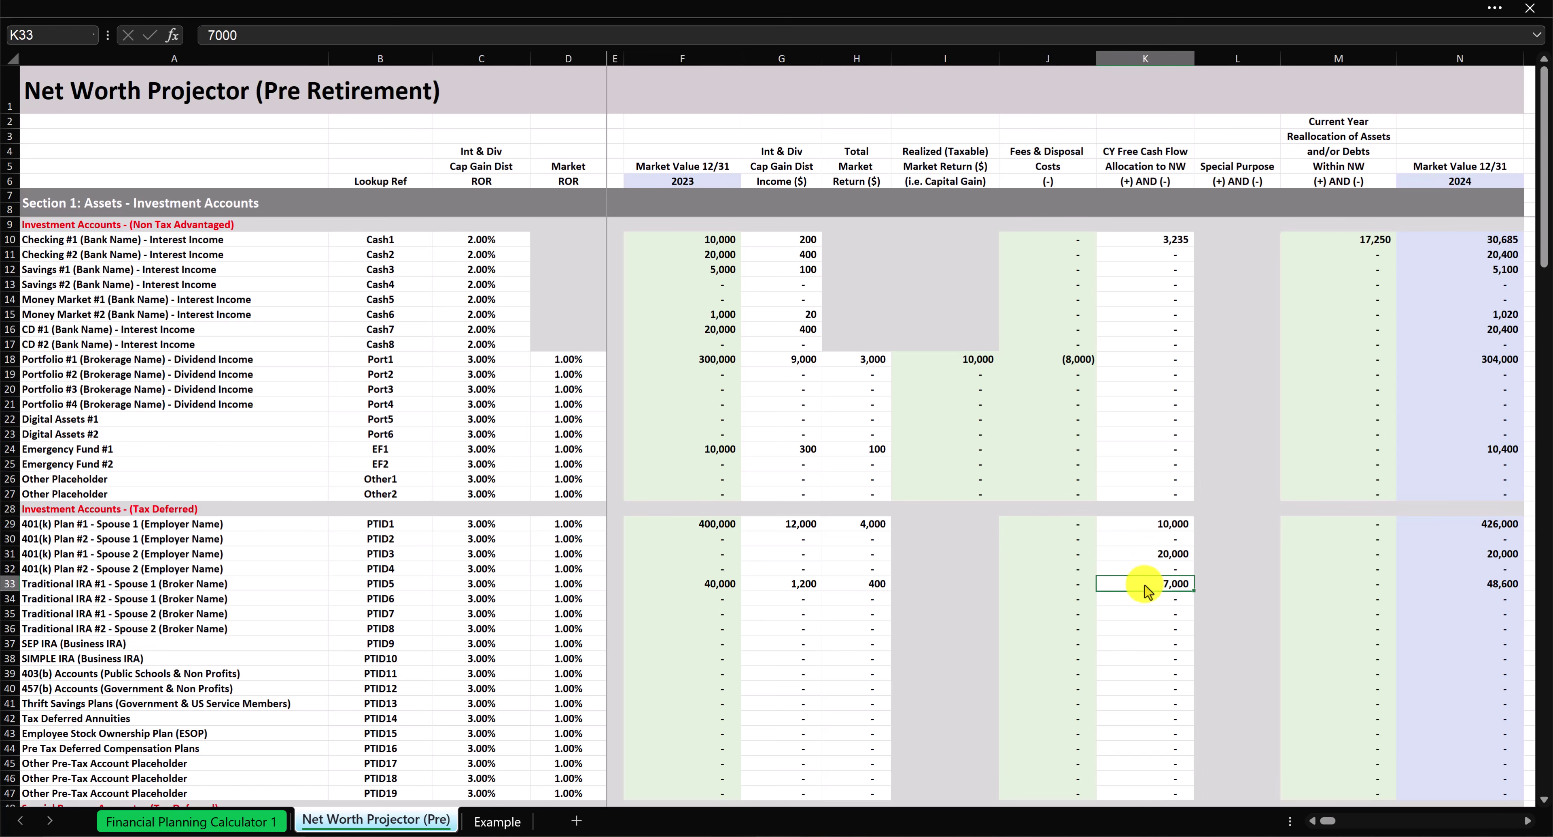
Step: Highlight the Roth IRA - Spouse 1 row and the Traditional IRA #1 - Spouse 1 row up to their cash flow allocations
{"action": "scroll", "coordinate": [1146, 589], "scroll_direction": "down", "scroll_amount": 10}
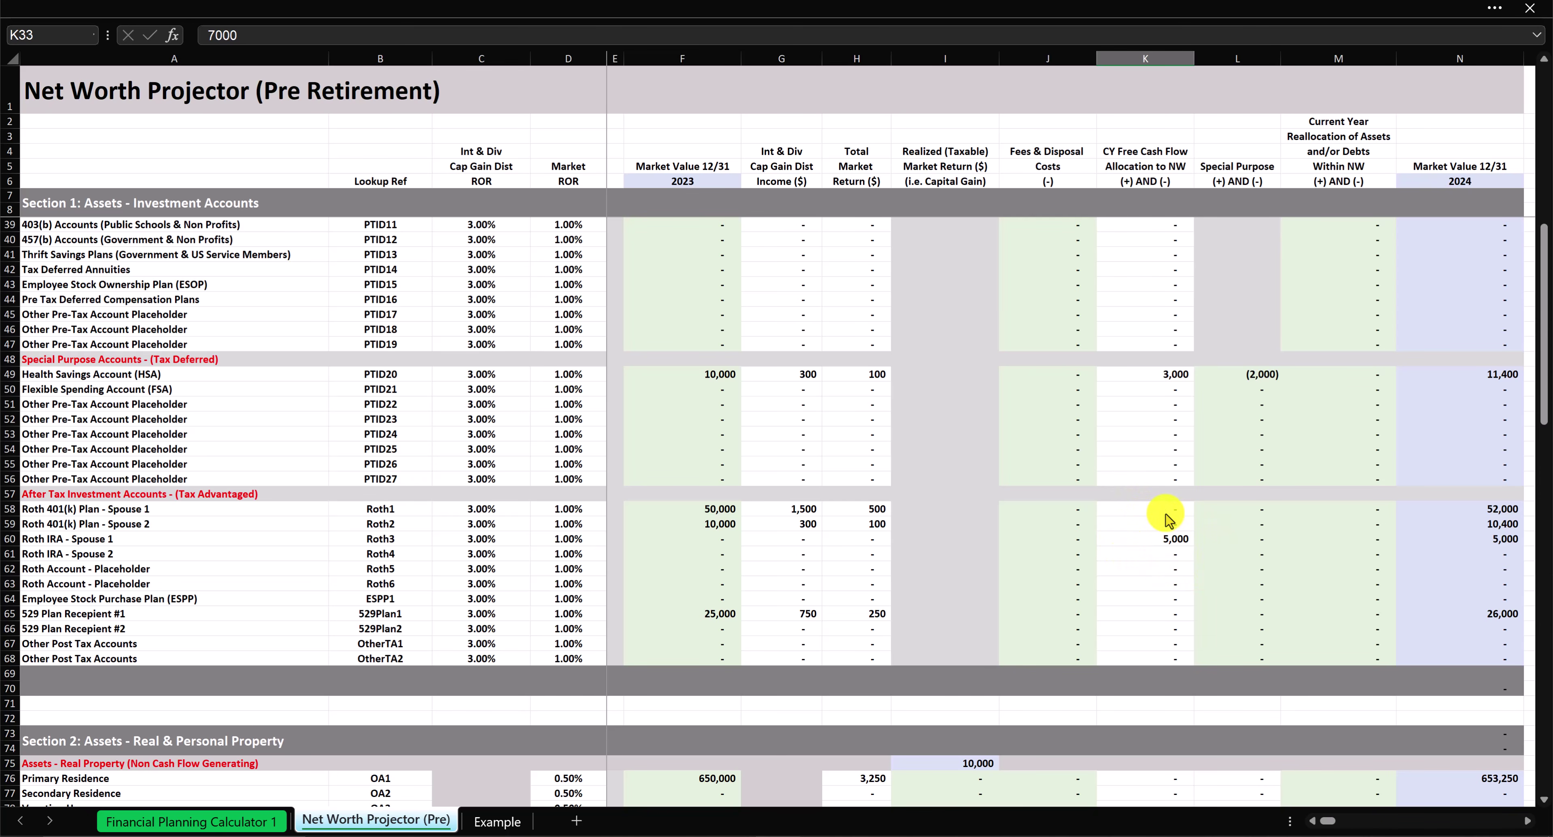
{"action": "scroll", "coordinate": [1170, 519], "scroll_direction": "up", "scroll_amount": 2}
{"action": "left_click_drag", "start_coordinate": [1177, 628], "coordinate": [256, 628]}
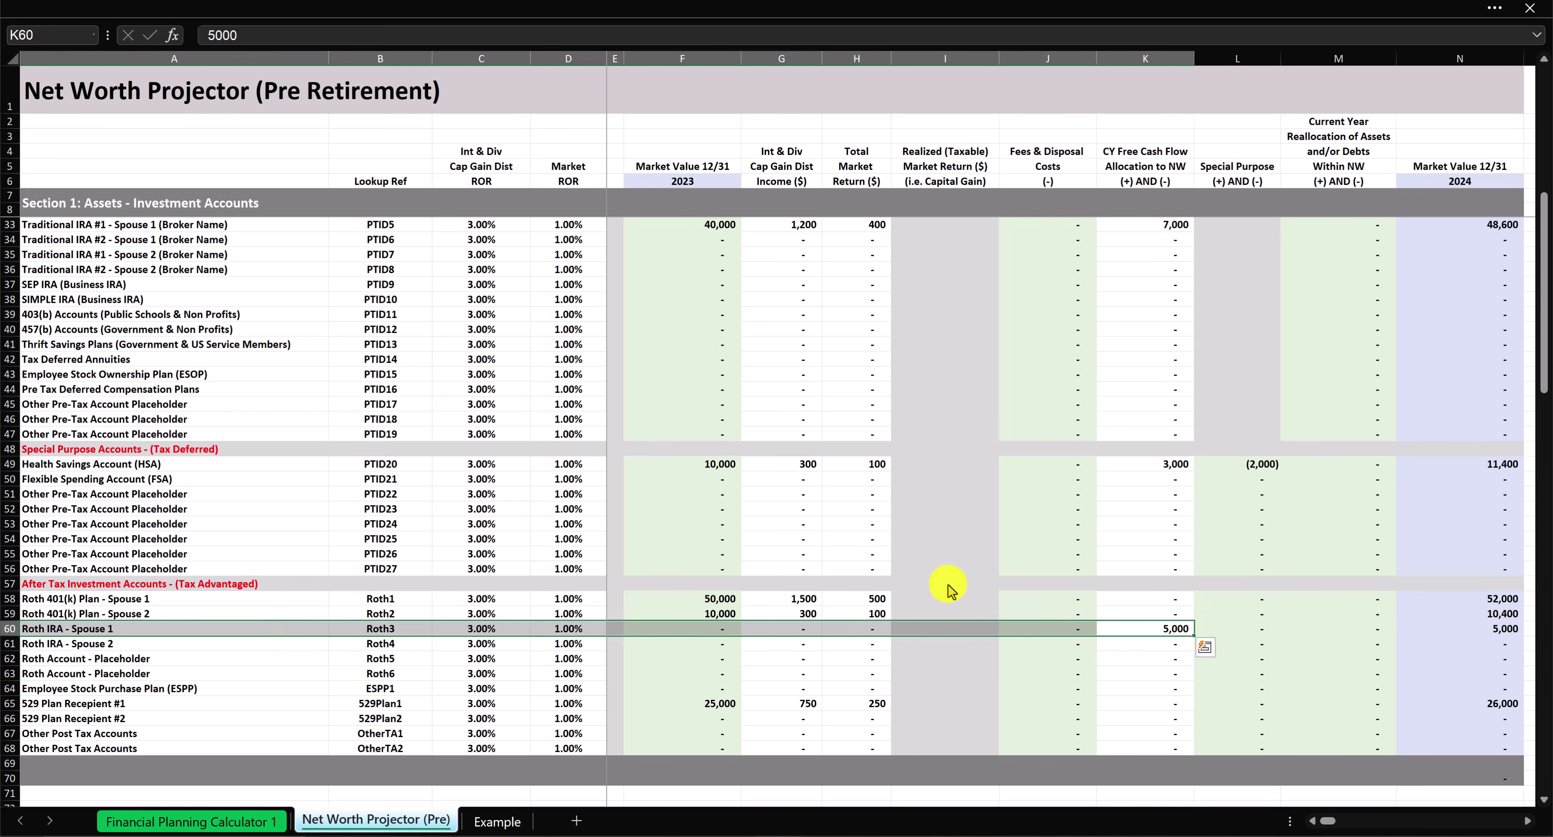
{"action": "scroll", "coordinate": [1025, 482], "scroll_direction": "up", "scroll_amount": 1}
{"action": "left_click_drag", "start_coordinate": [1152, 270], "coordinate": [298, 269]}
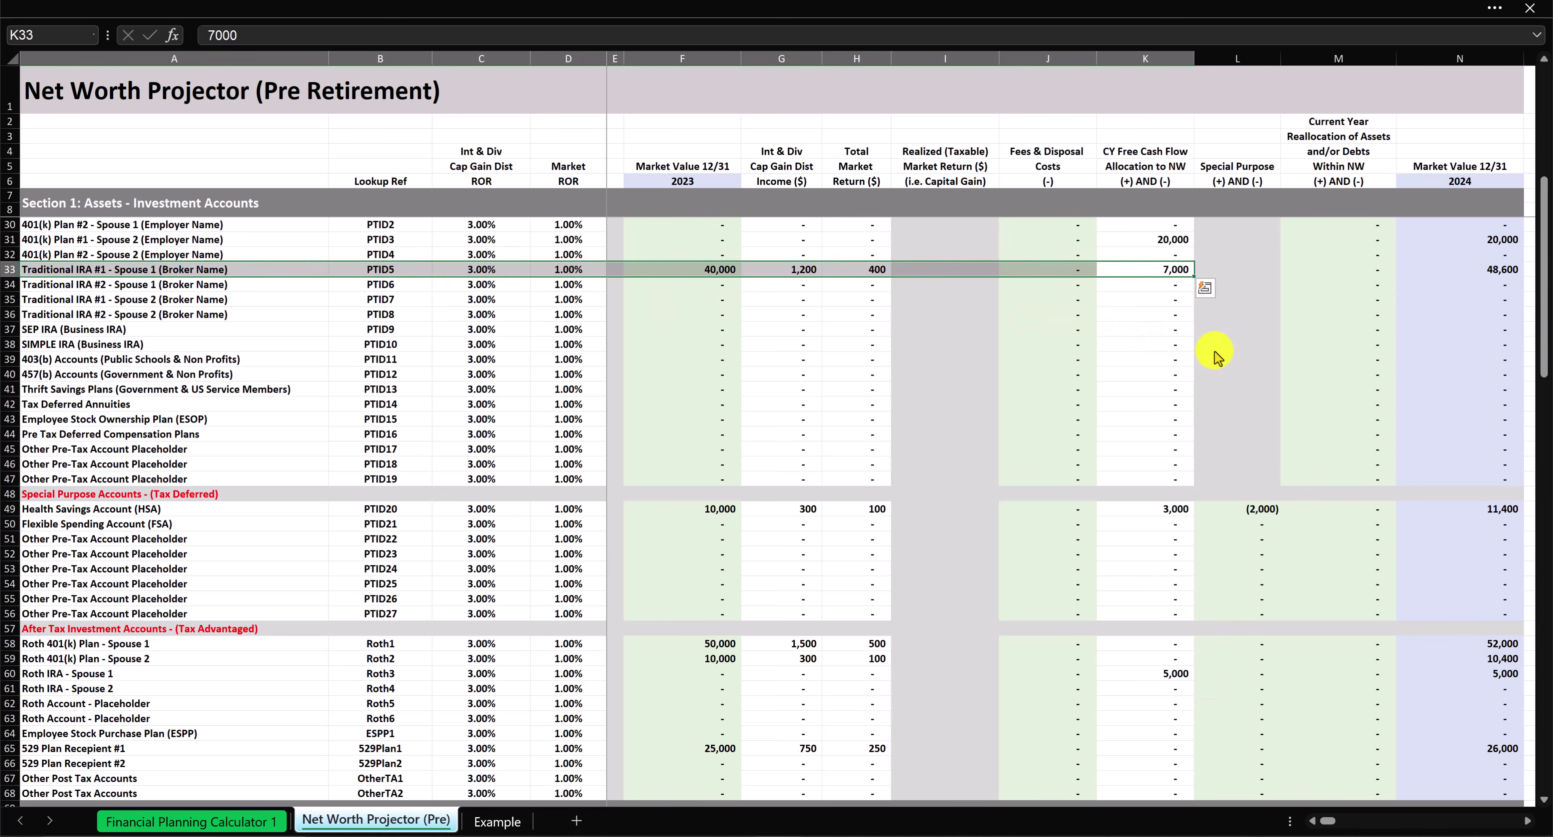
{"action": "scroll", "coordinate": [896, 549], "scroll_direction": "down", "scroll_amount": 1}
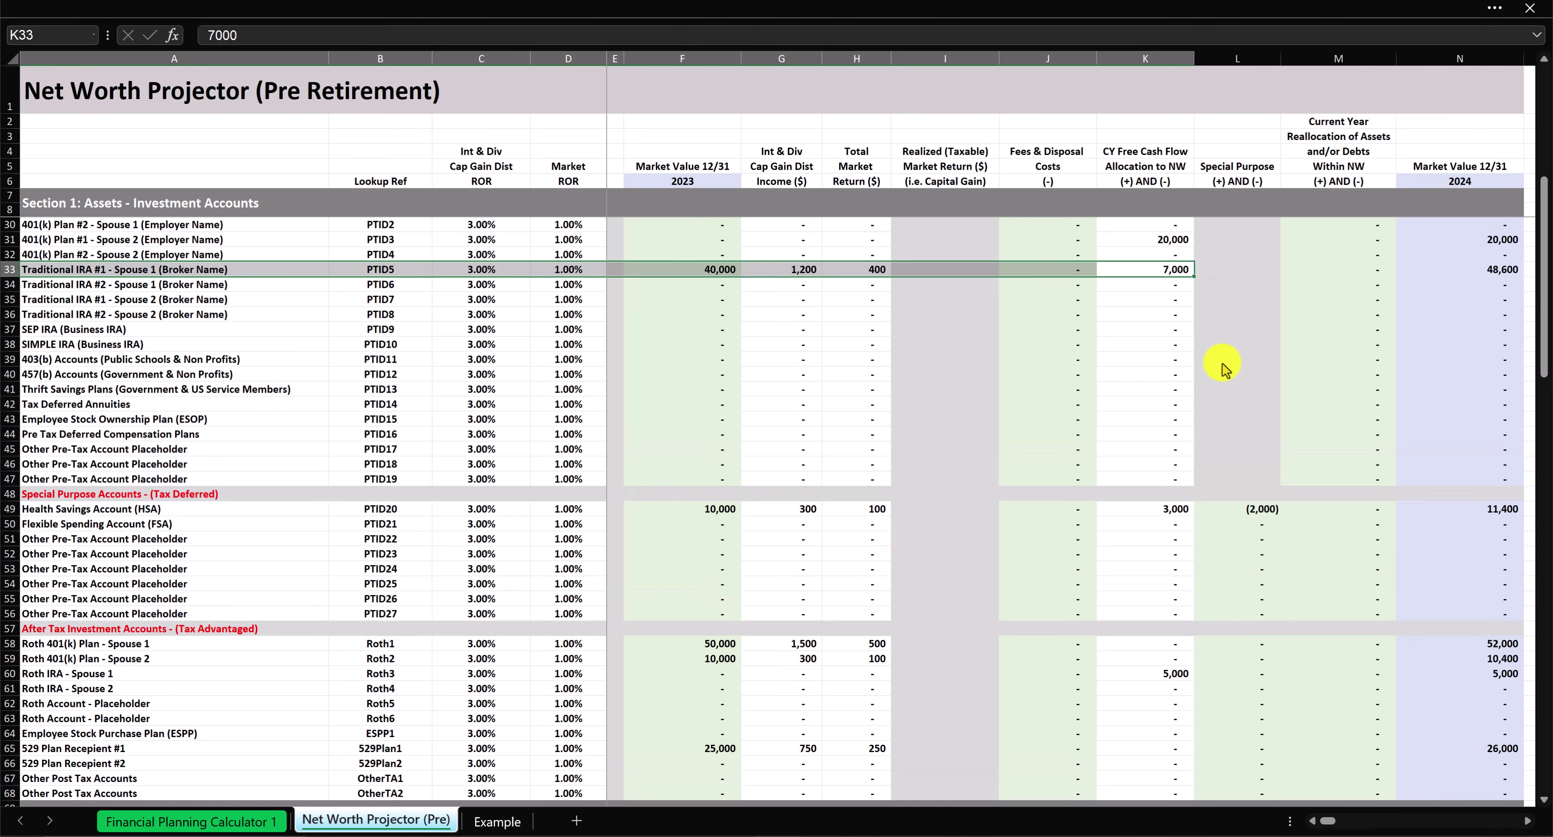
{"action": "scroll", "coordinate": [1222, 369], "scroll_direction": "down", "scroll_amount": 1}
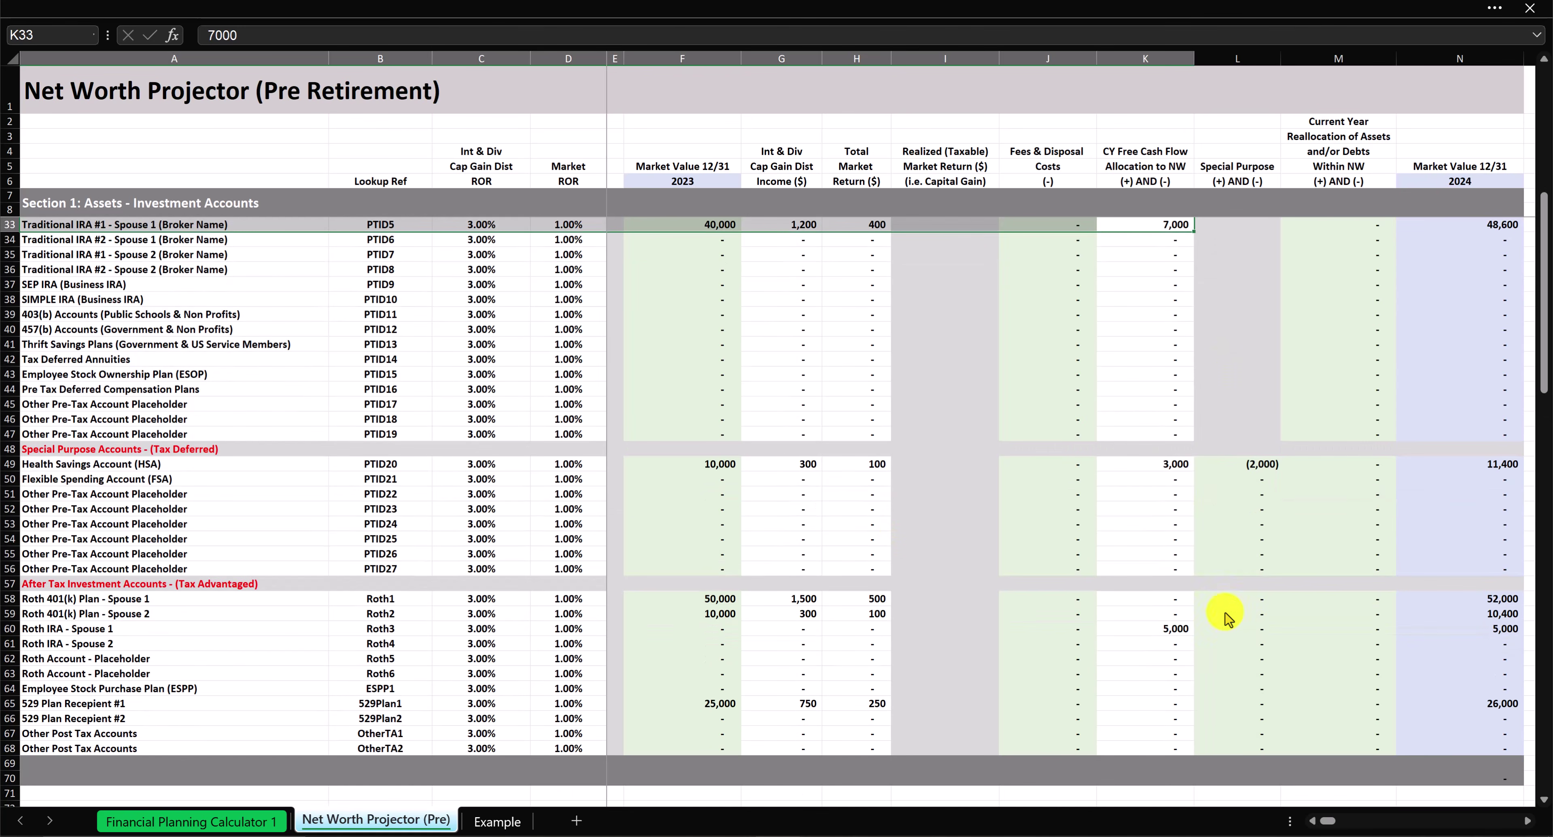
Step: Clear the Roth IRA - Spouse 1 cash flow allocation in K60 and enter 5,000 for Roth IRA - Spouse 2 in K61
{"action": "left_click", "coordinate": [1152, 630]}
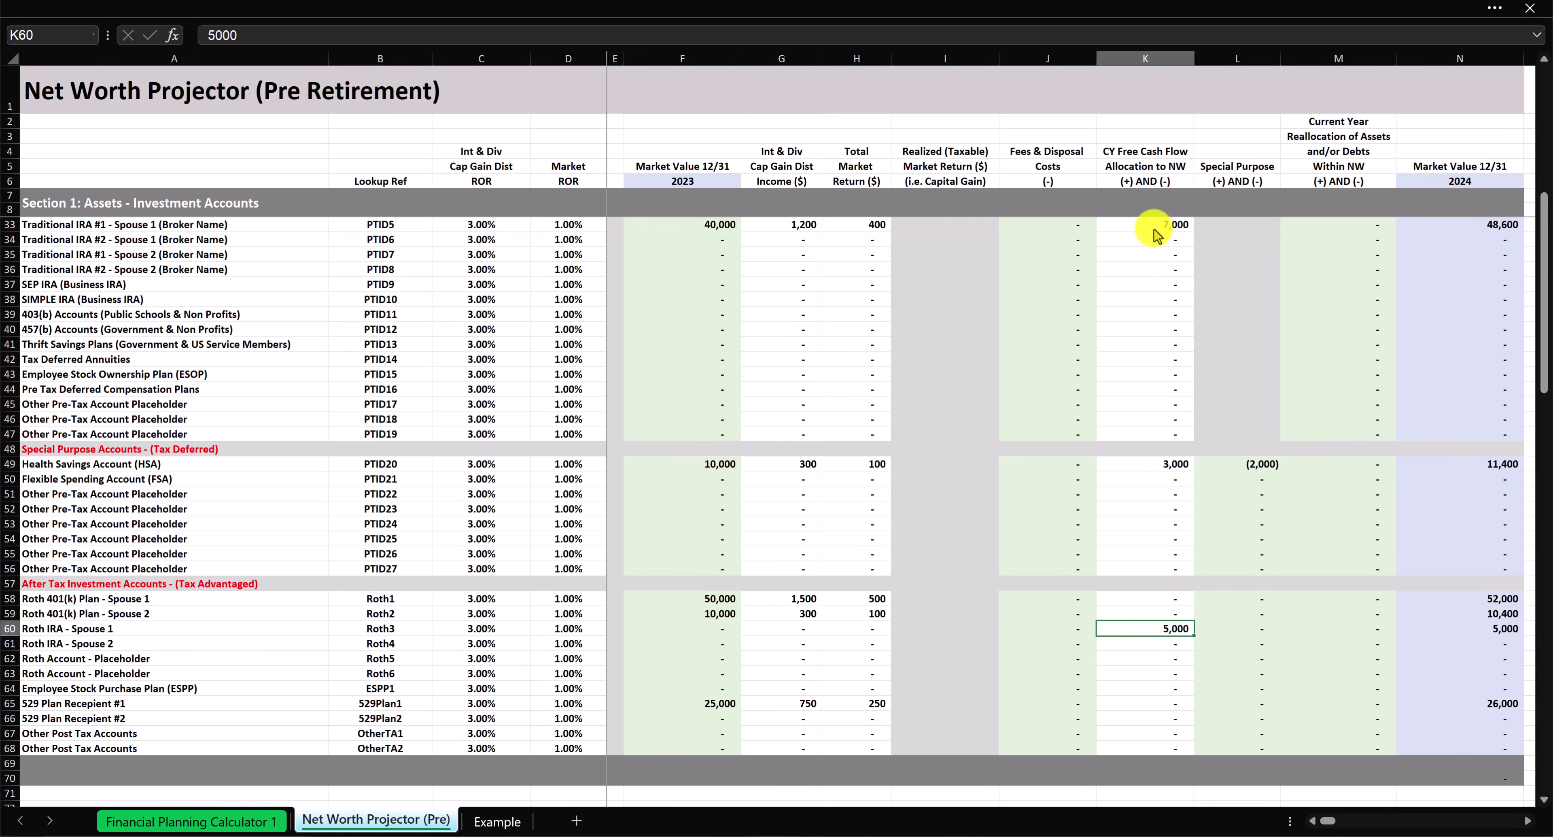
{"action": "key", "text": "Delete"}
{"action": "key", "text": "Return"}
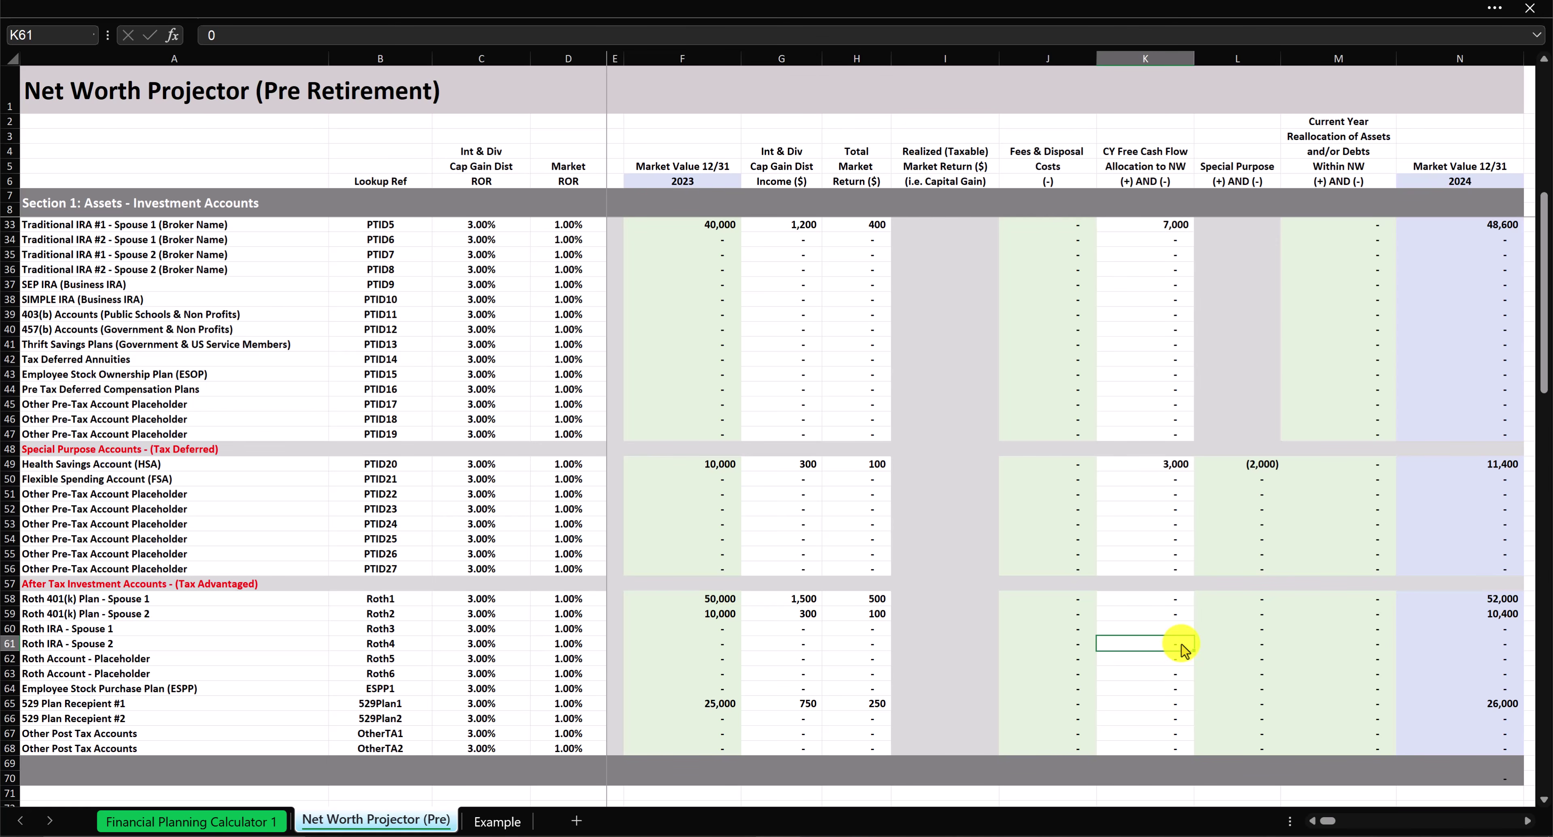
{"action": "left_click", "coordinate": [1203, 630]}
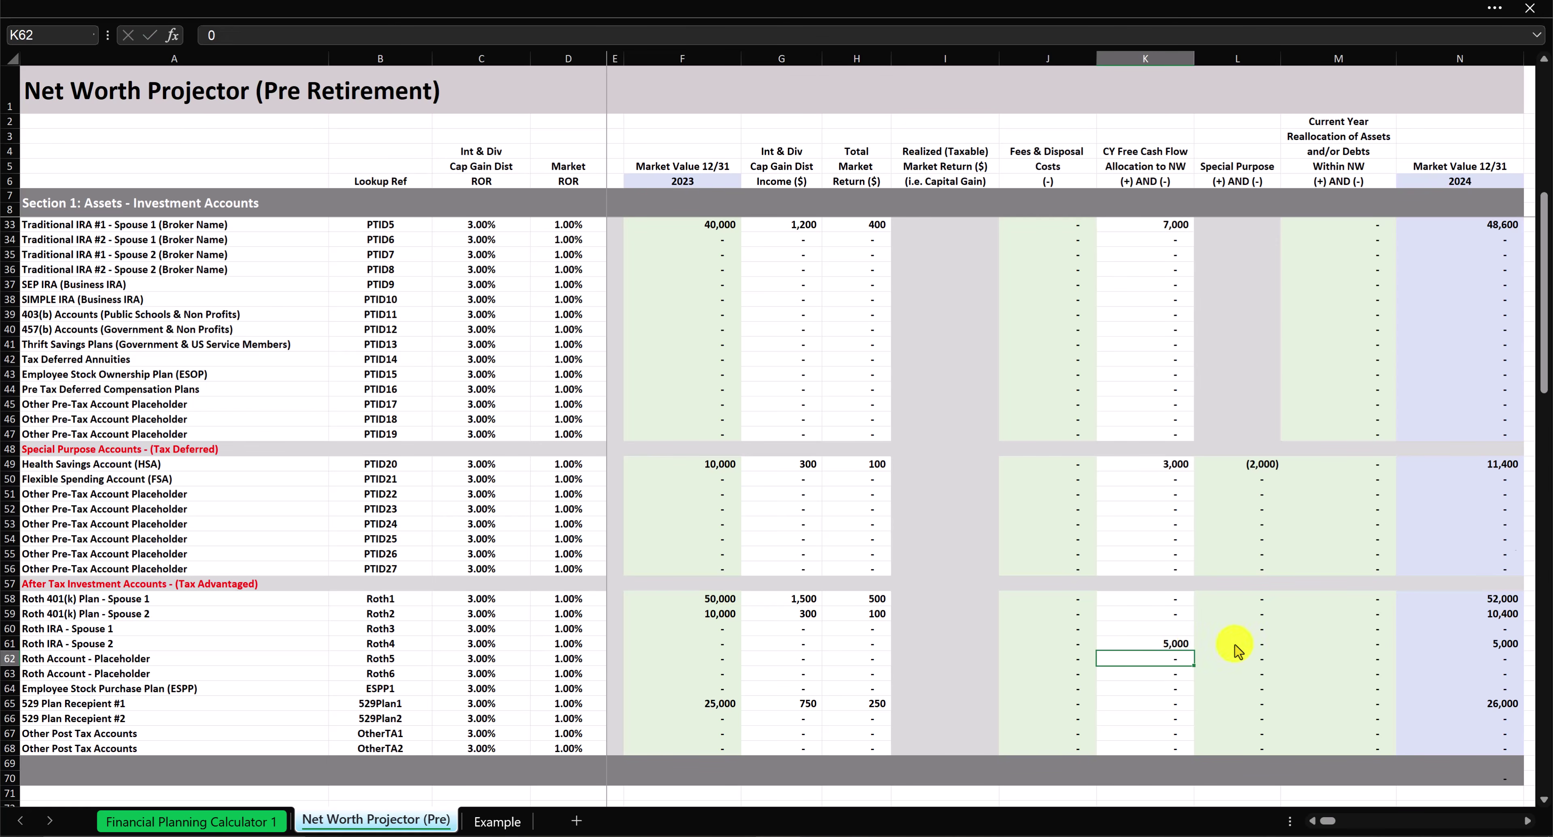
{"action": "scroll", "coordinate": [1200, 422], "scroll_direction": "down", "scroll_amount": 13}
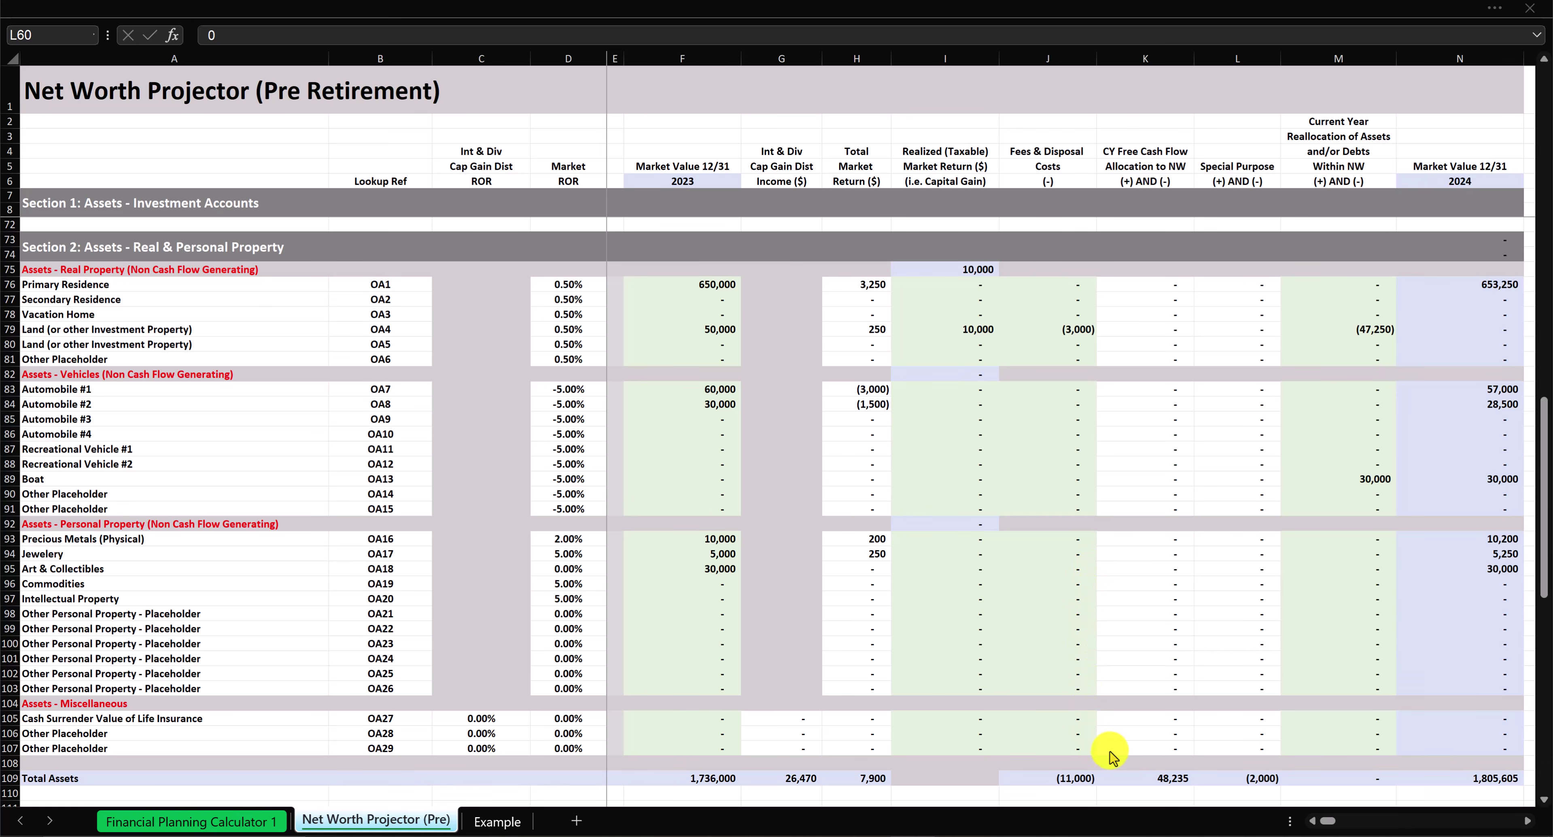
Step: Review the cash flow allocations in the debts section and inspect the Health Savings Account's 2024 market value formula in N49
{"action": "scroll", "coordinate": [1107, 757], "scroll_direction": "down", "scroll_amount": 12}
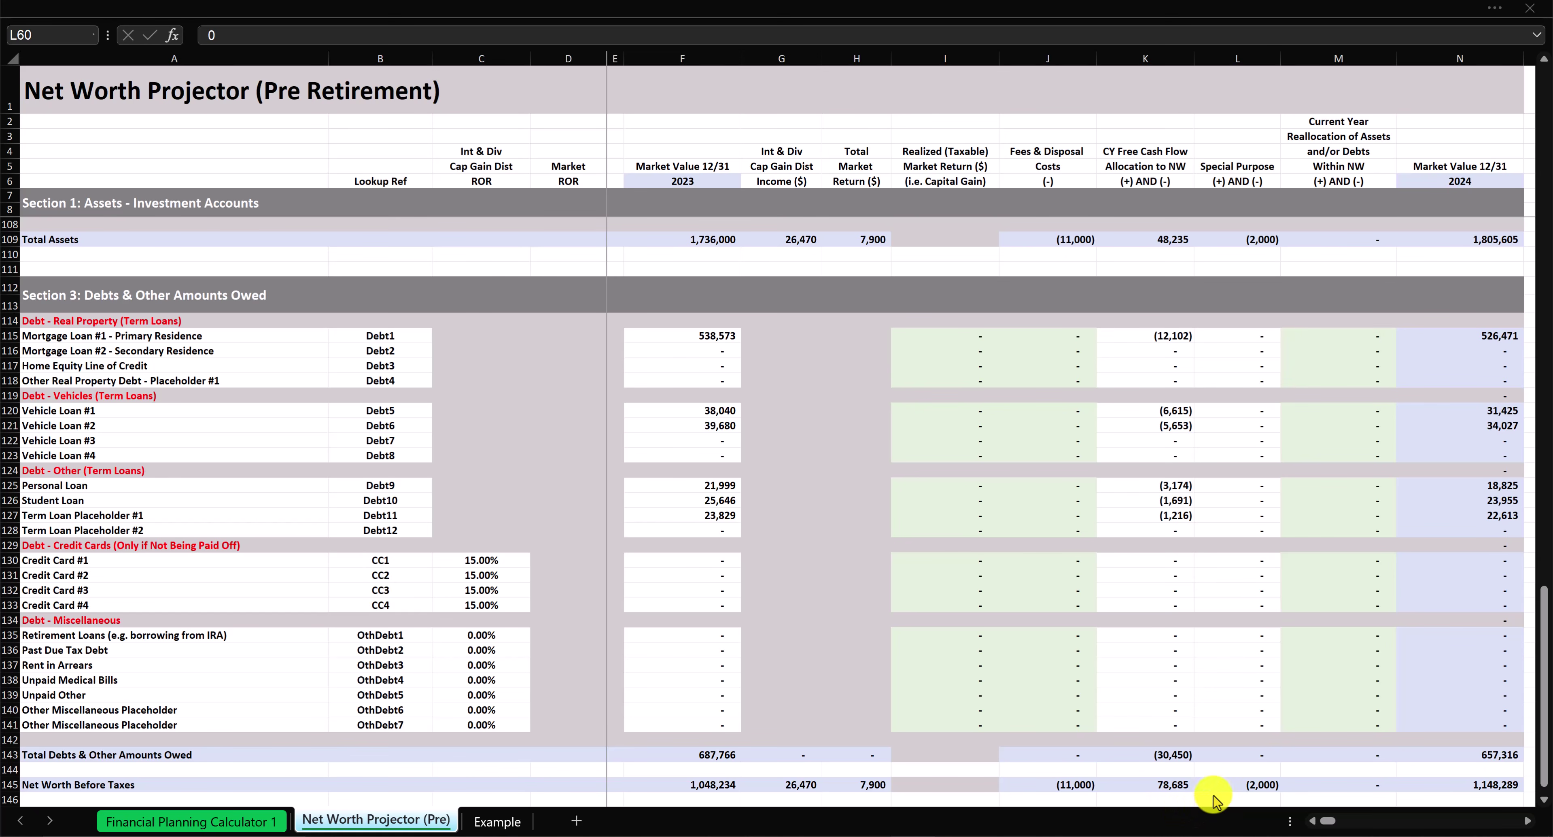
{"action": "scroll", "coordinate": [1185, 205], "scroll_direction": "up", "scroll_amount": 20}
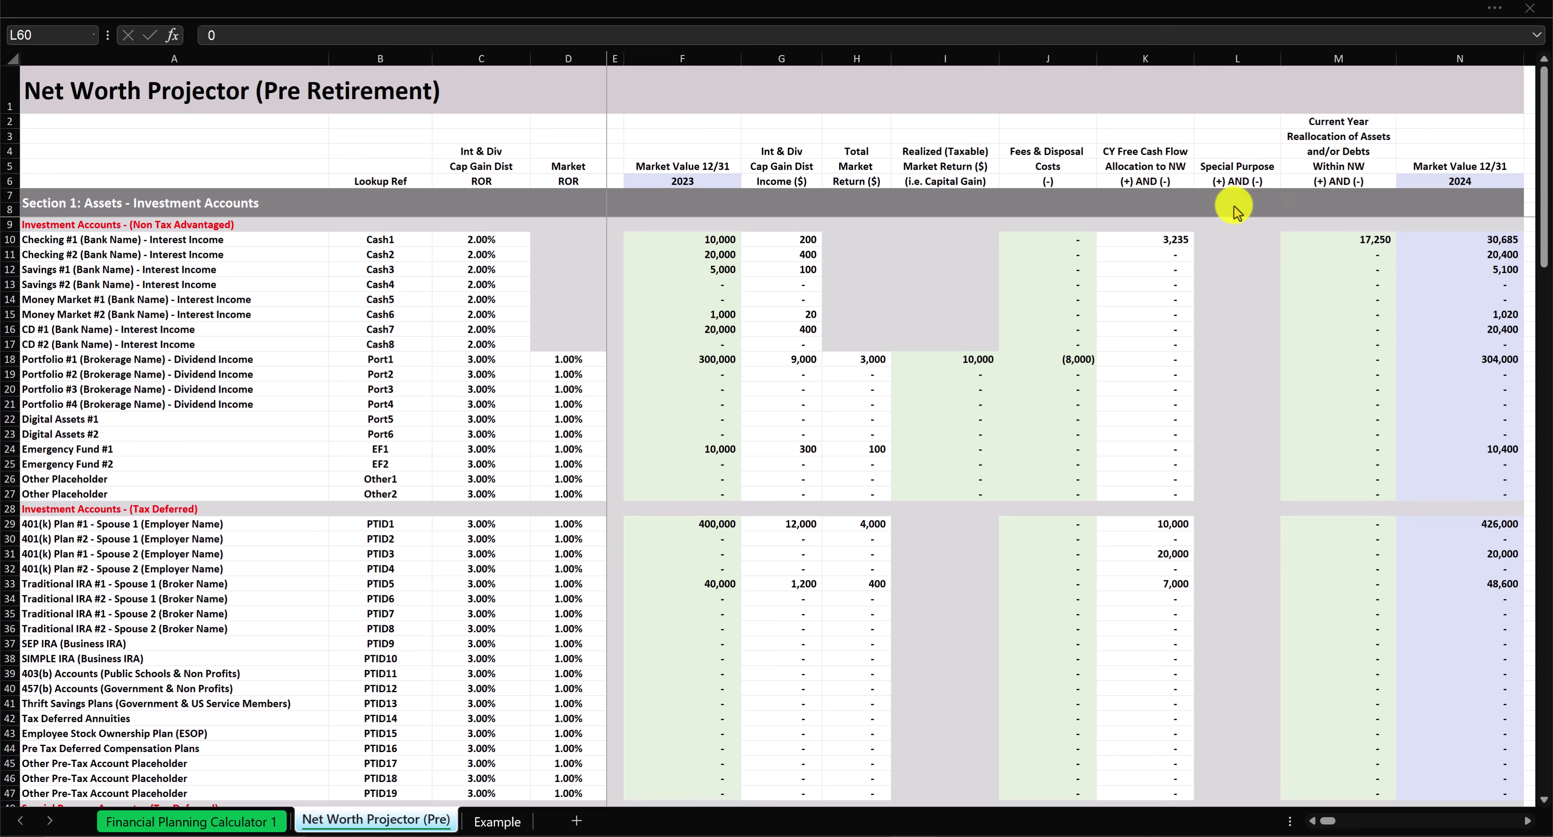
{"action": "scroll", "coordinate": [1234, 239], "scroll_direction": "down", "scroll_amount": 5}
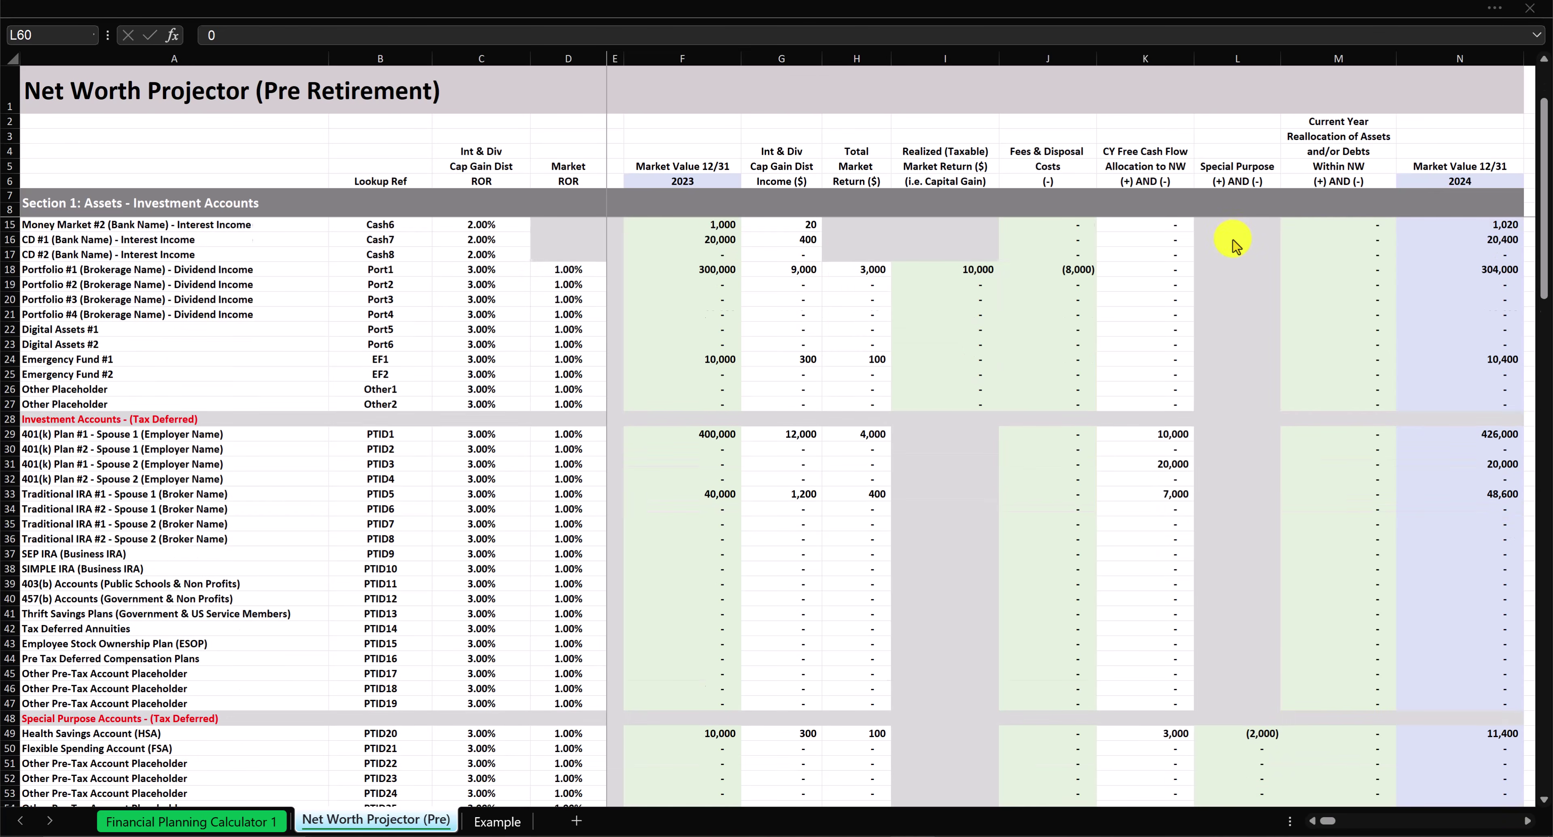
{"action": "scroll", "coordinate": [1234, 238], "scroll_direction": "down", "scroll_amount": 4}
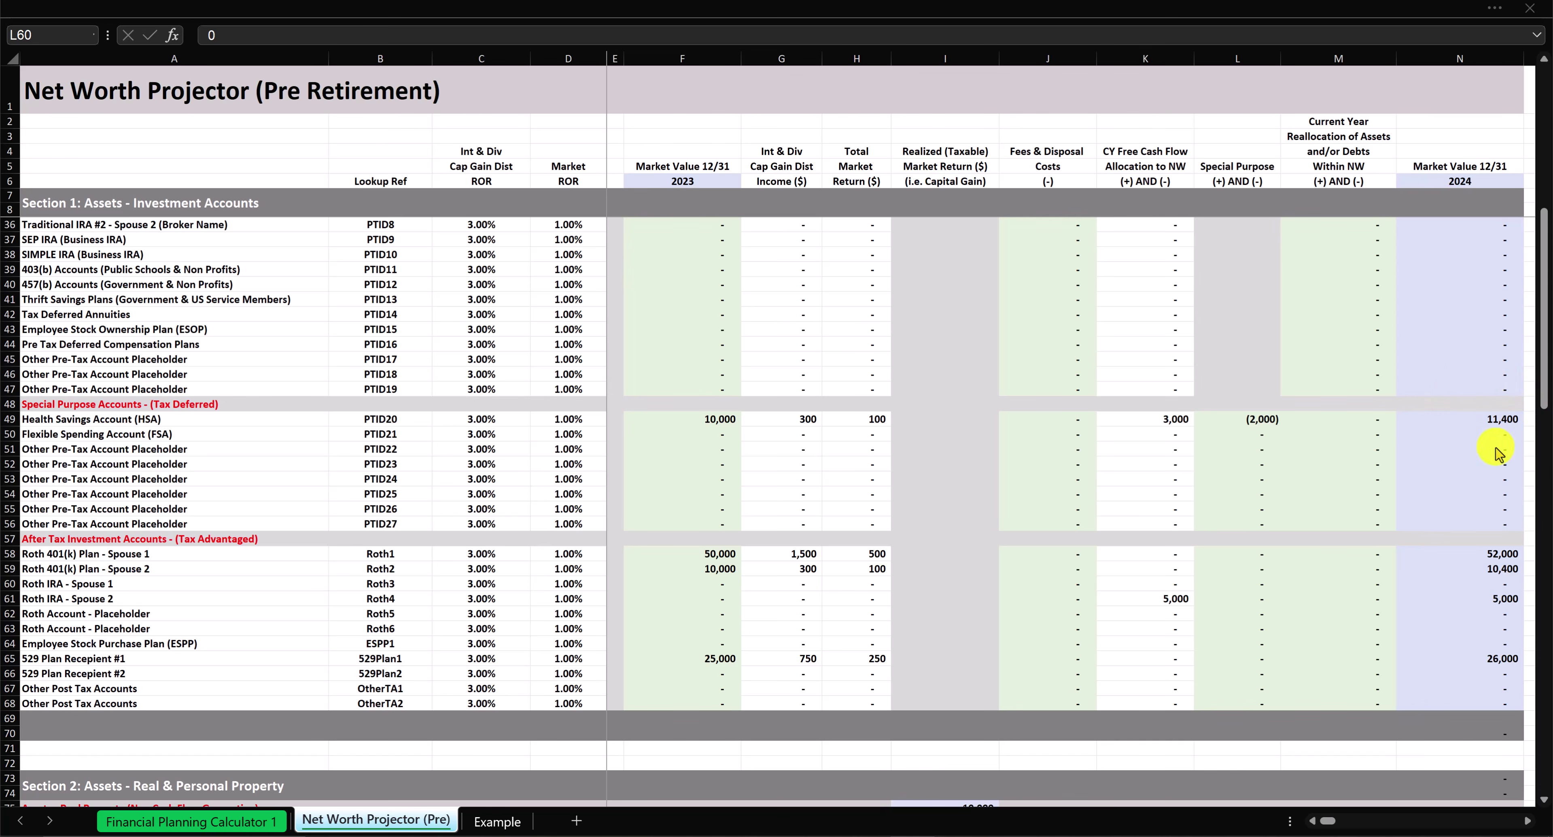
{"action": "double_click", "coordinate": [1501, 419]}
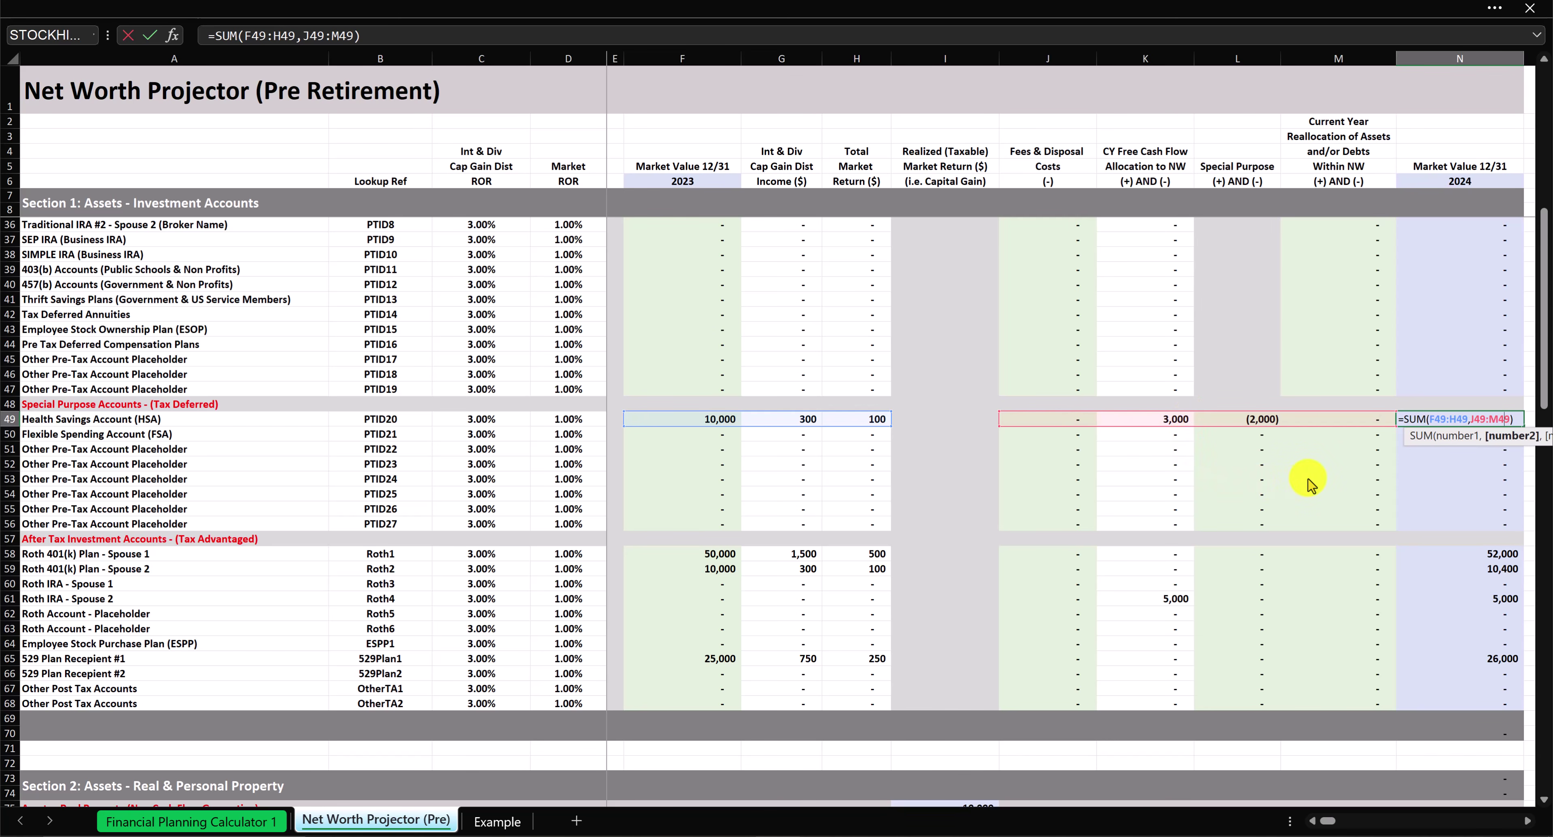
{"action": "key", "text": "Return"}
Step: Highlight the Special Purpose column cells L49:L56 for the tax-deferred special purpose accounts
{"action": "scroll", "coordinate": [1304, 476], "scroll_direction": "up", "scroll_amount": 5}
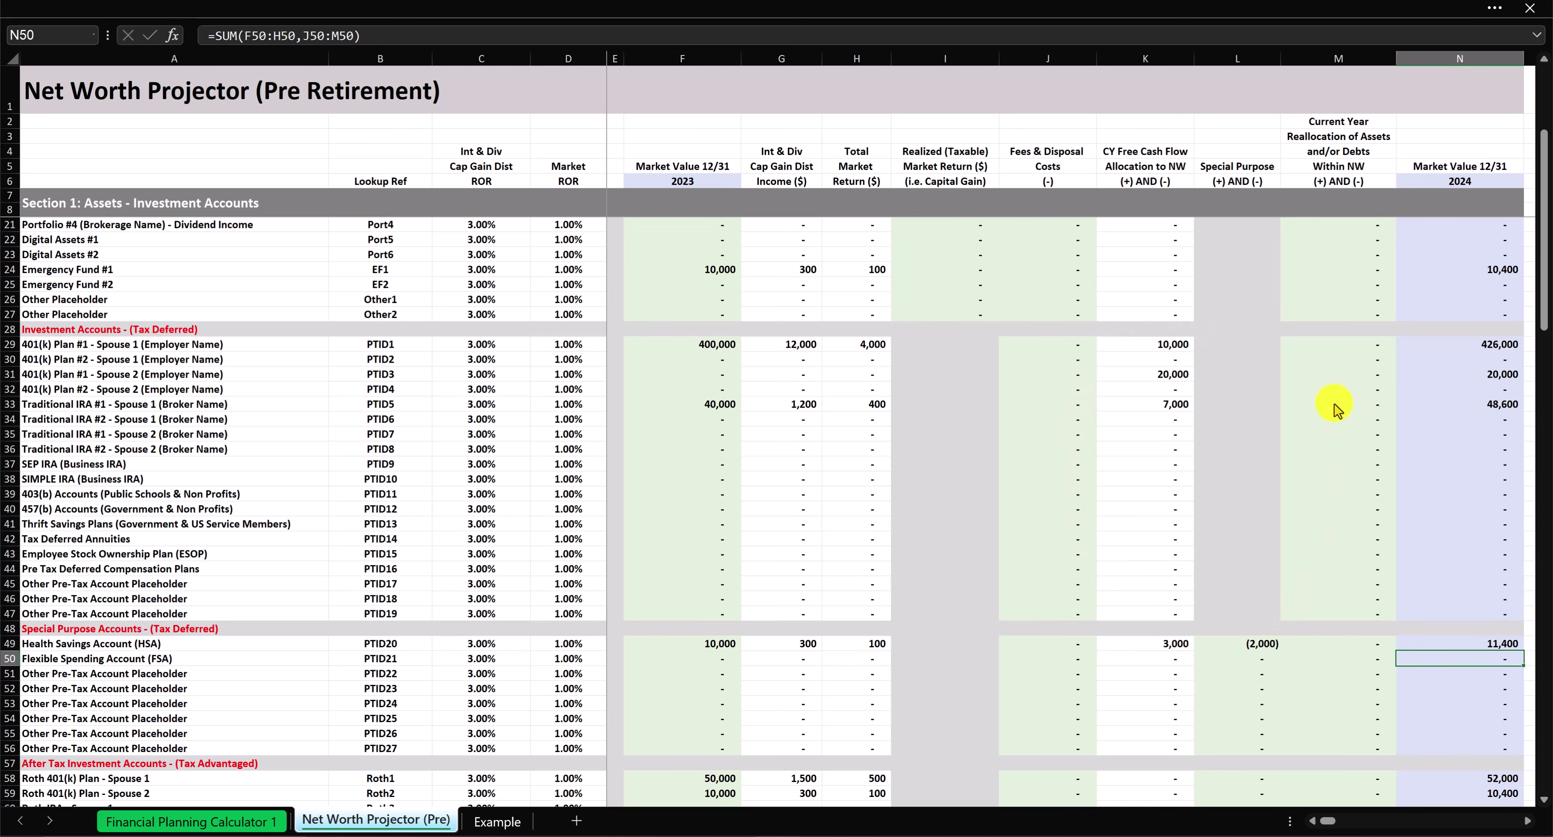
{"action": "left_click", "coordinate": [1228, 645]}
{"action": "left_click_drag", "start_coordinate": [1225, 642], "coordinate": [1230, 749]}
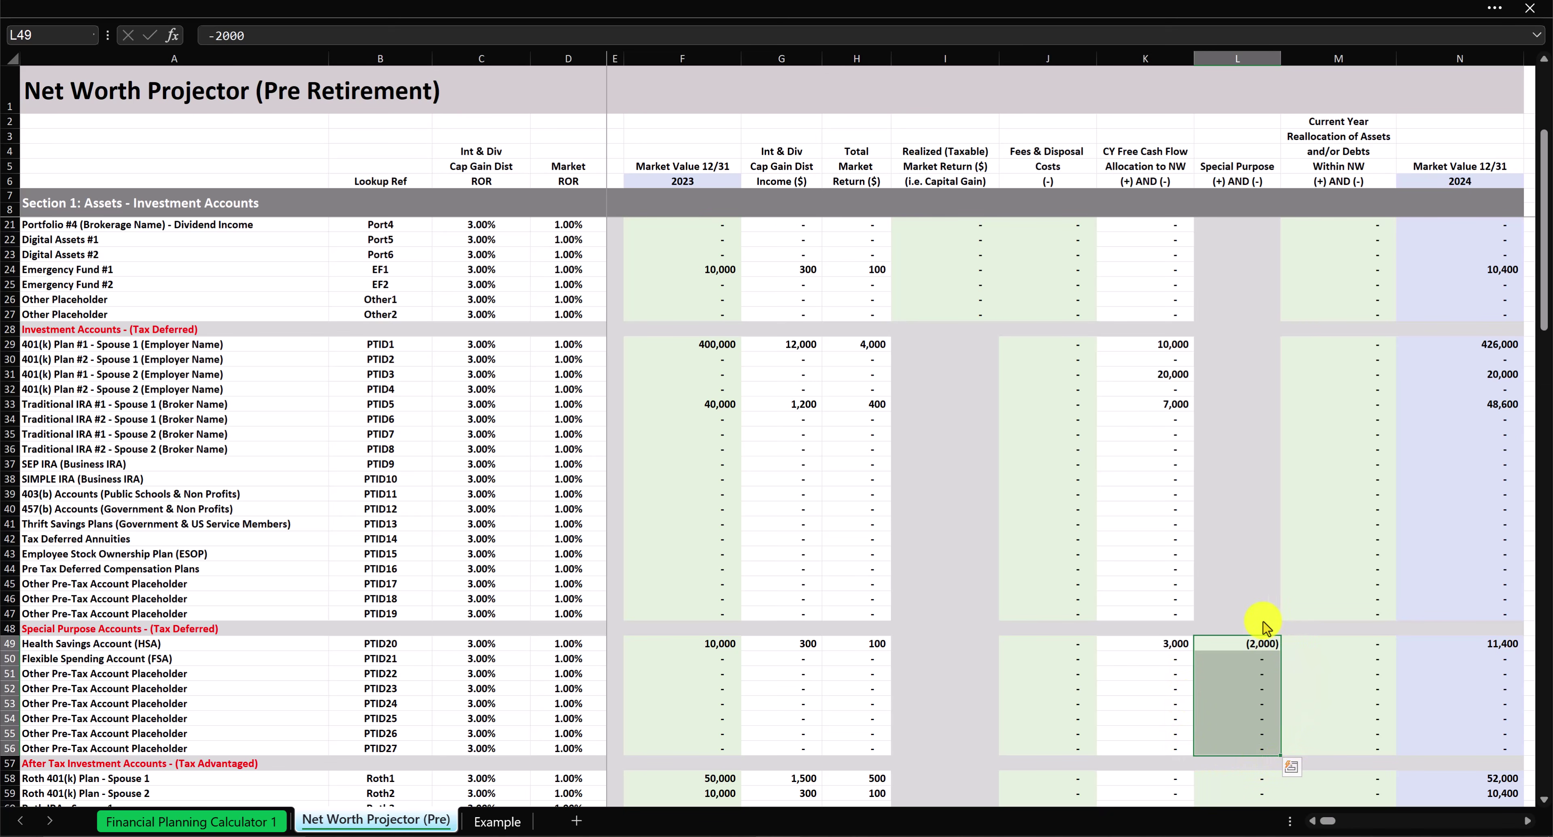
Step: Highlight the whole Current Year Reallocation of Assets and/or Debts column M
{"action": "scroll", "coordinate": [1261, 624], "scroll_direction": "up", "scroll_amount": 4}
{"action": "left_click", "coordinate": [1349, 103]}
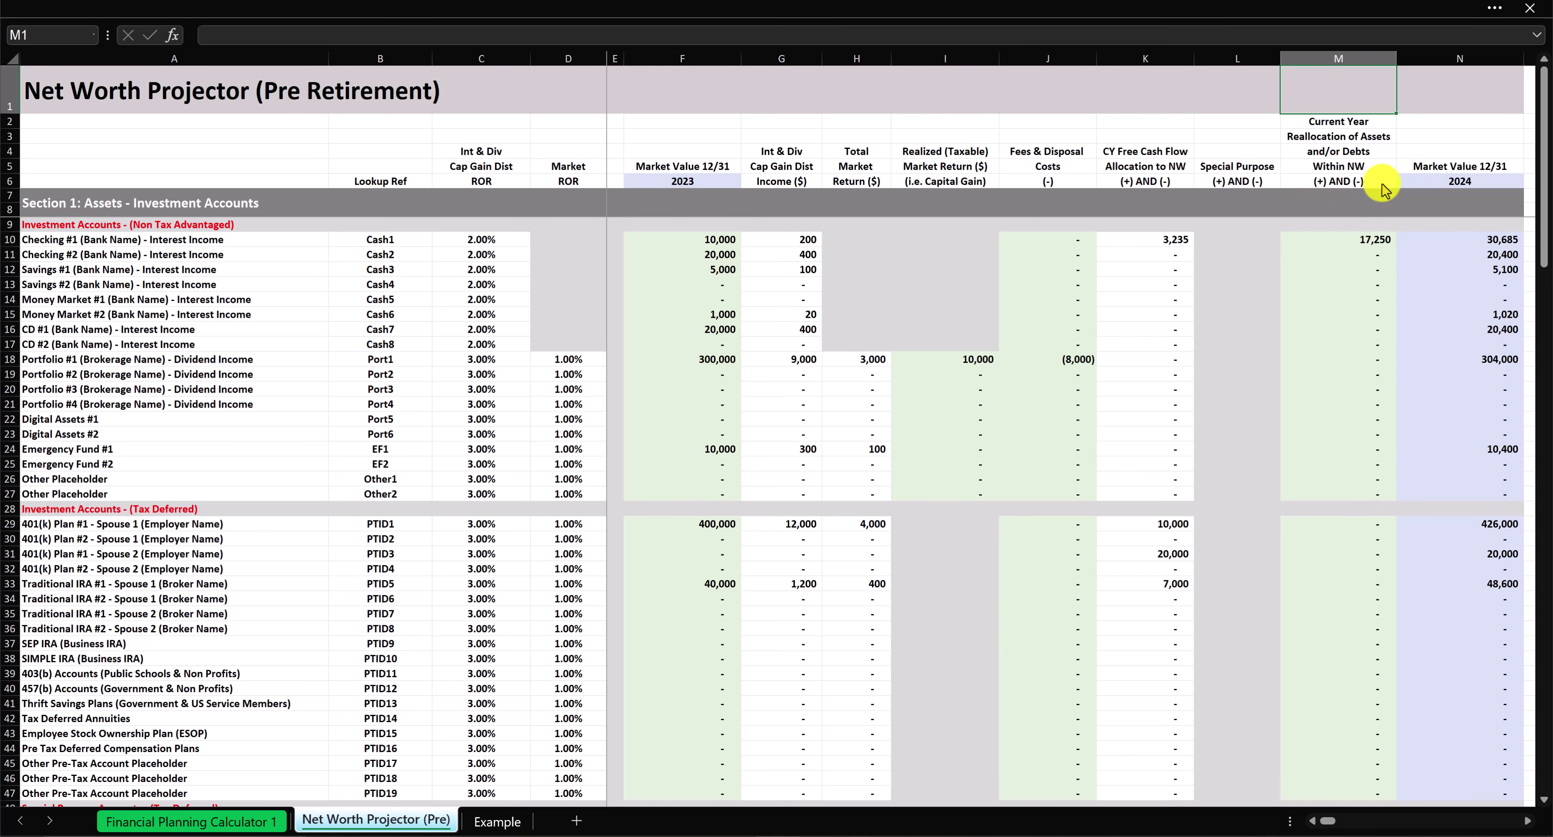
{"action": "left_click", "coordinate": [1339, 59]}
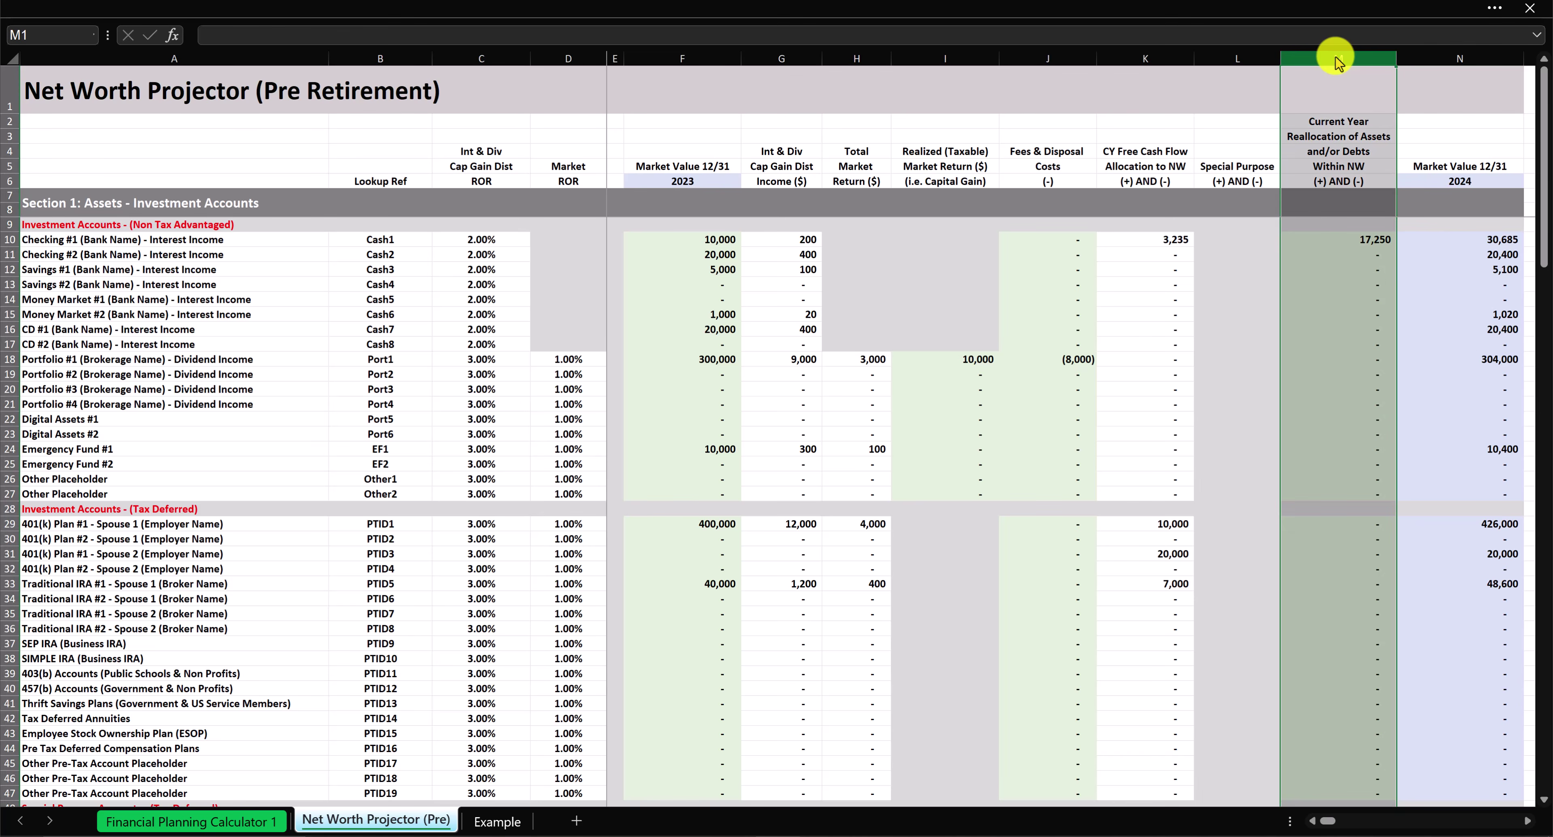
{"action": "left_click", "coordinate": [1348, 225]}
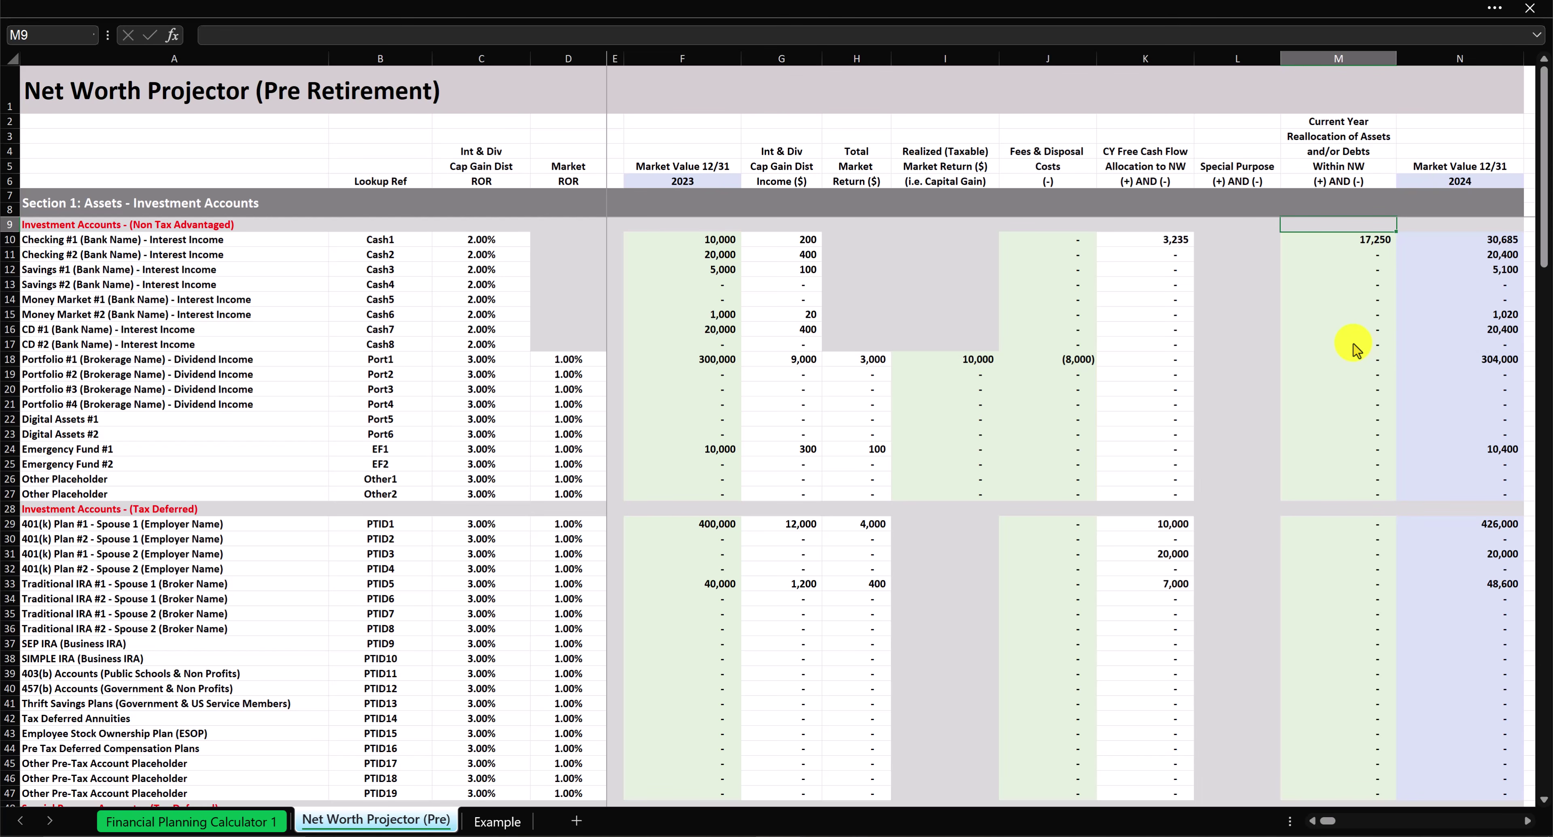
Step: Select the land reallocation amount in M79 and highlight the entire Land (or other Investment Property) row 79
{"action": "scroll", "coordinate": [1356, 349], "scroll_direction": "down", "scroll_amount": 12}
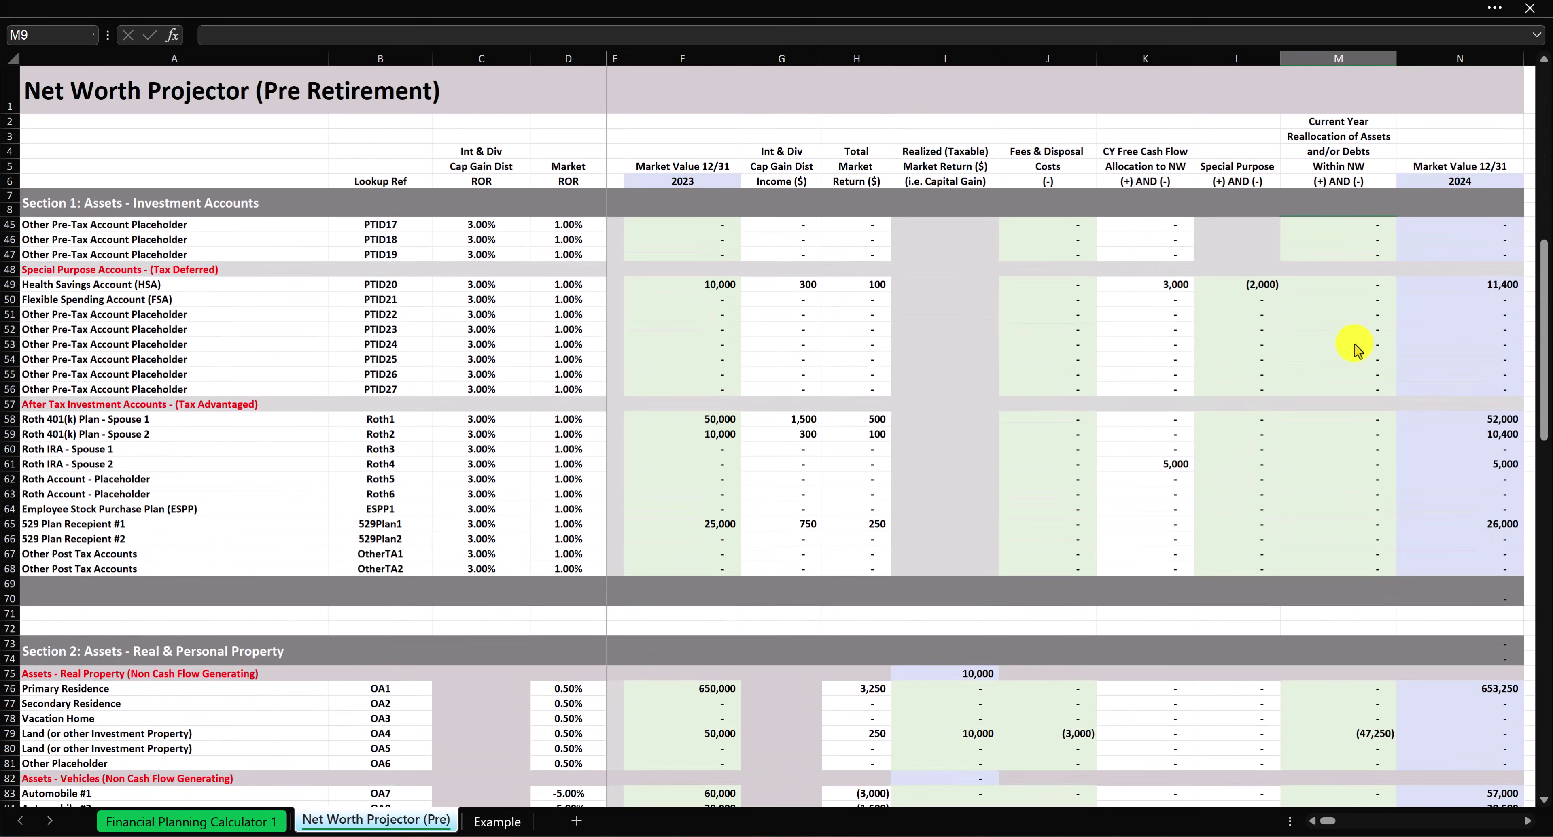
{"action": "scroll", "coordinate": [1356, 349], "scroll_direction": "down", "scroll_amount": 7}
{"action": "scroll", "coordinate": [1356, 350], "scroll_direction": "down", "scroll_amount": 1}
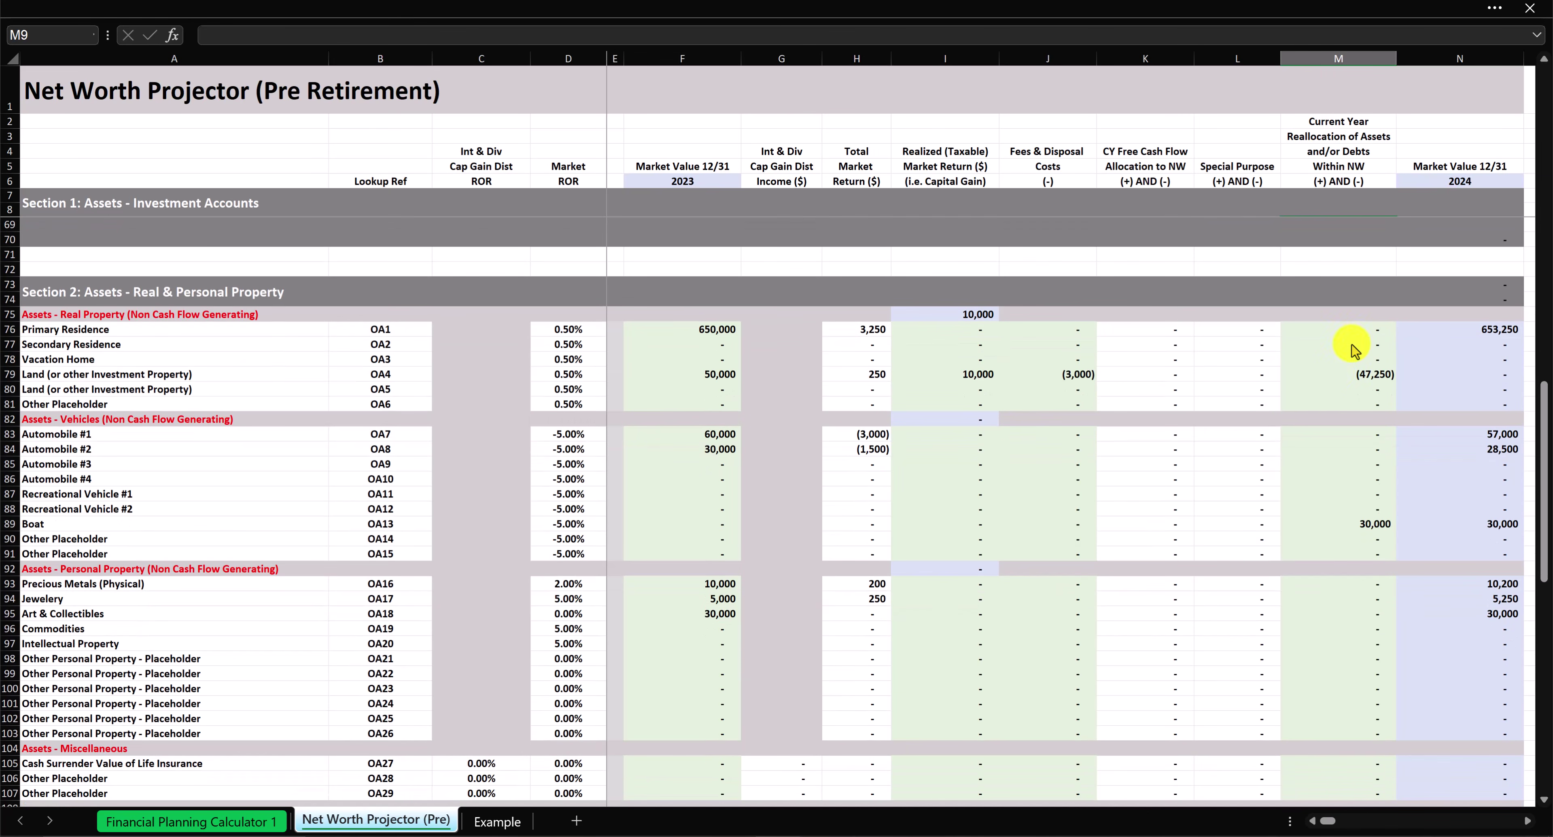
{"action": "left_click", "coordinate": [1338, 378]}
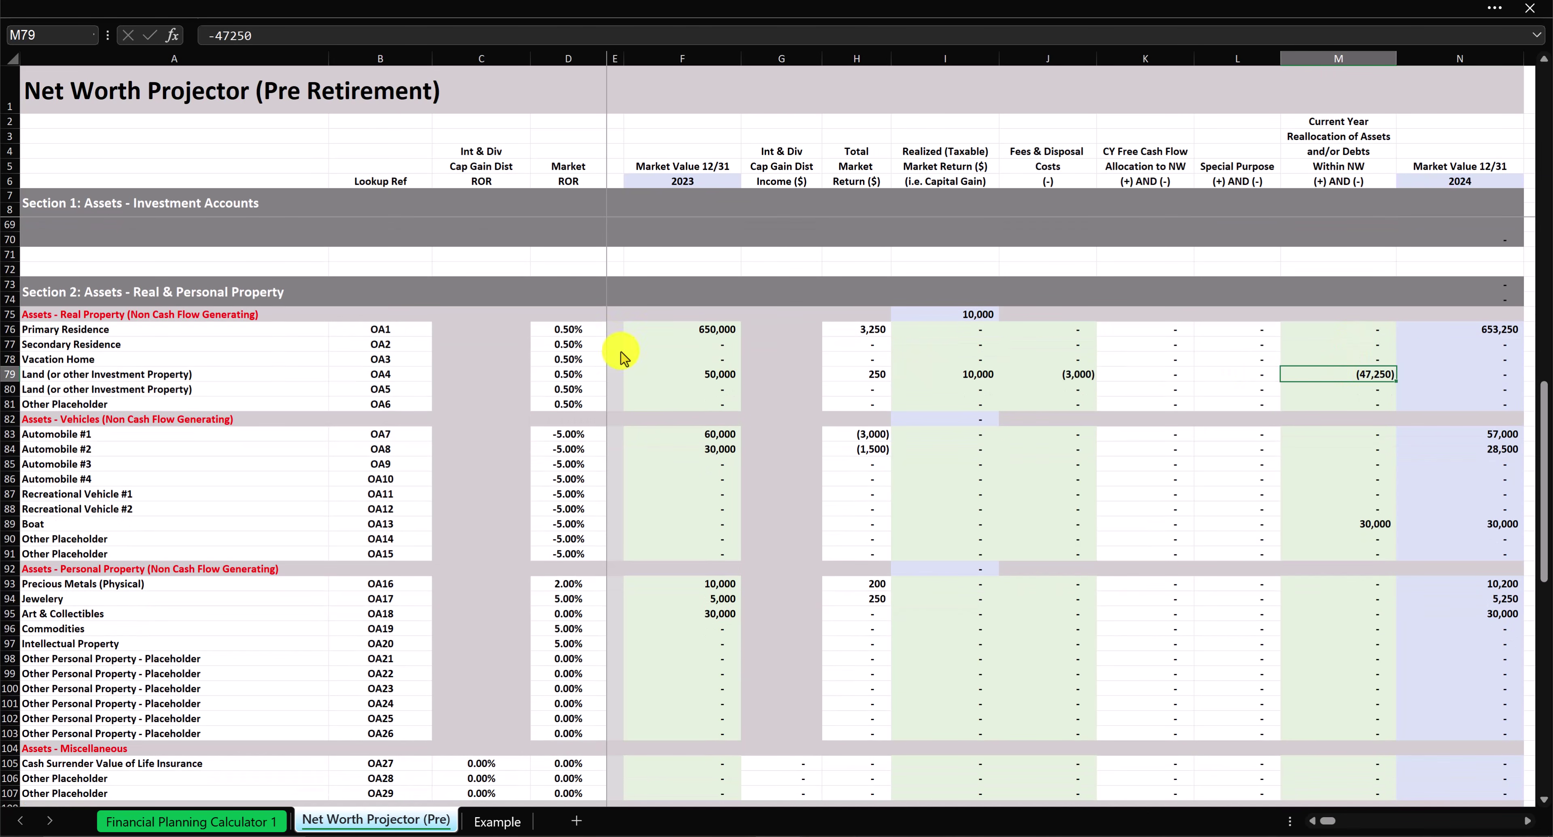
{"action": "left_click", "coordinate": [11, 374]}
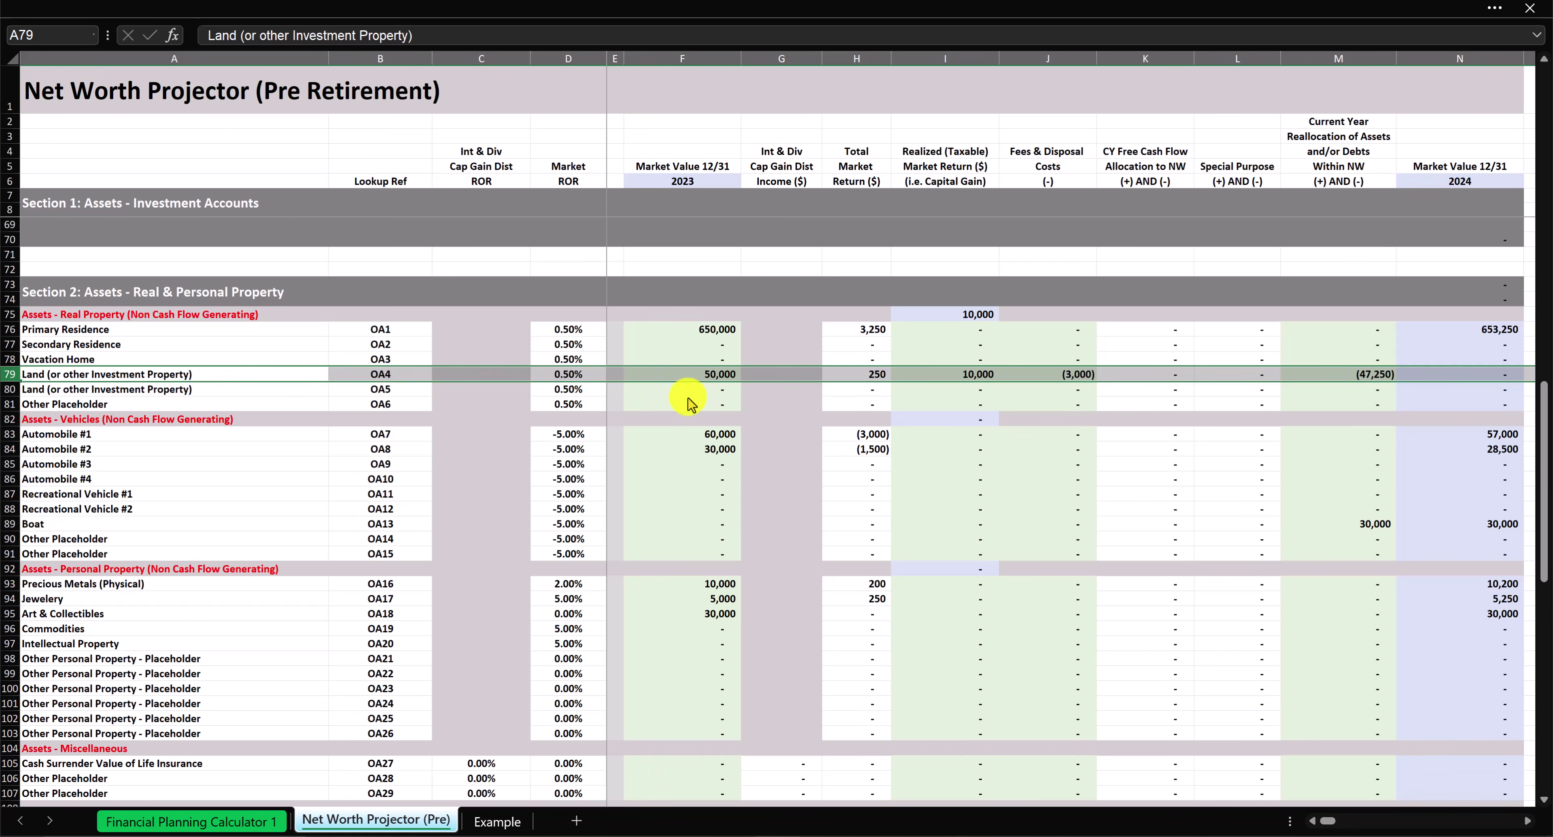
{"action": "left_click", "coordinate": [777, 359]}
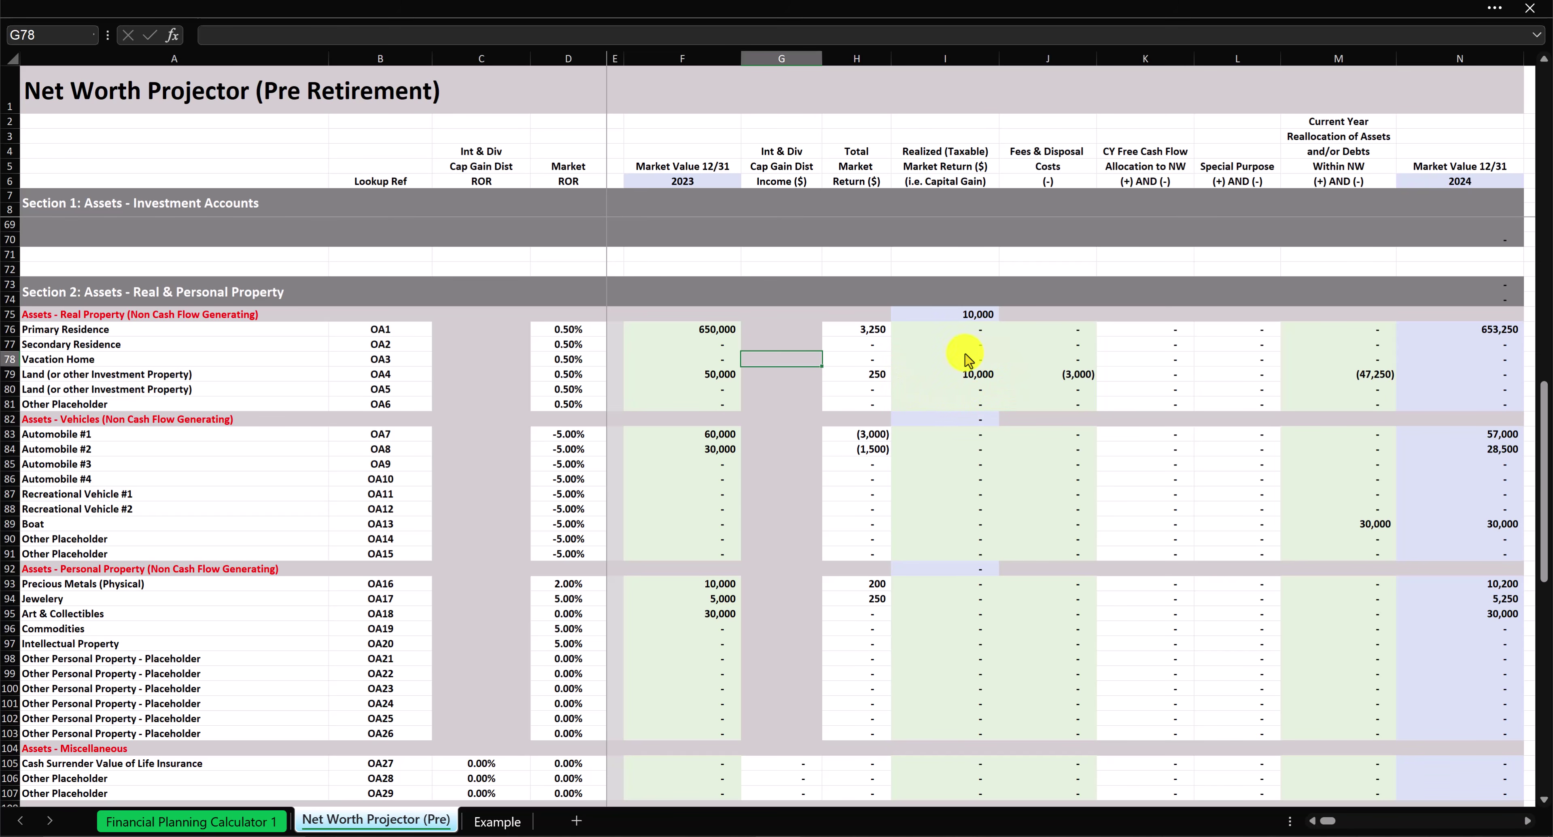
Step: Examine how the land sale is built up, highlighting F79:I79 and F79:H79 and selecting the realized gain I79 and disposal costs J79
{"action": "key", "text": "Down"}
{"action": "key", "text": "Down"}
{"action": "key", "text": "Down"}
{"action": "key", "text": "Down"}
{"action": "left_click_drag", "start_coordinate": [691, 381], "coordinate": [919, 383]}
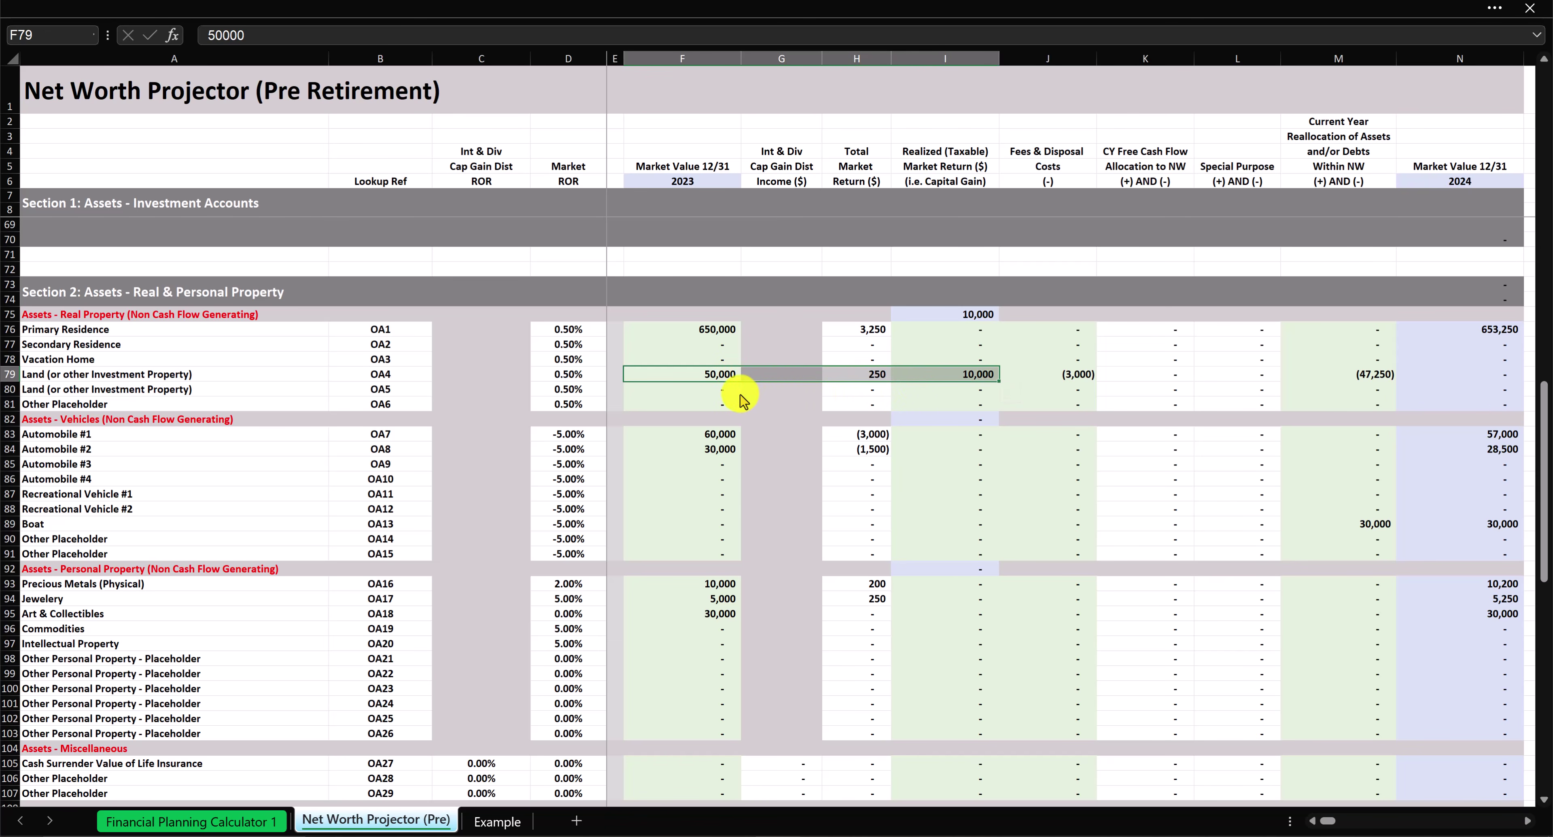
{"action": "left_click", "coordinate": [700, 381]}
{"action": "left_click_drag", "start_coordinate": [721, 383], "coordinate": [841, 387]}
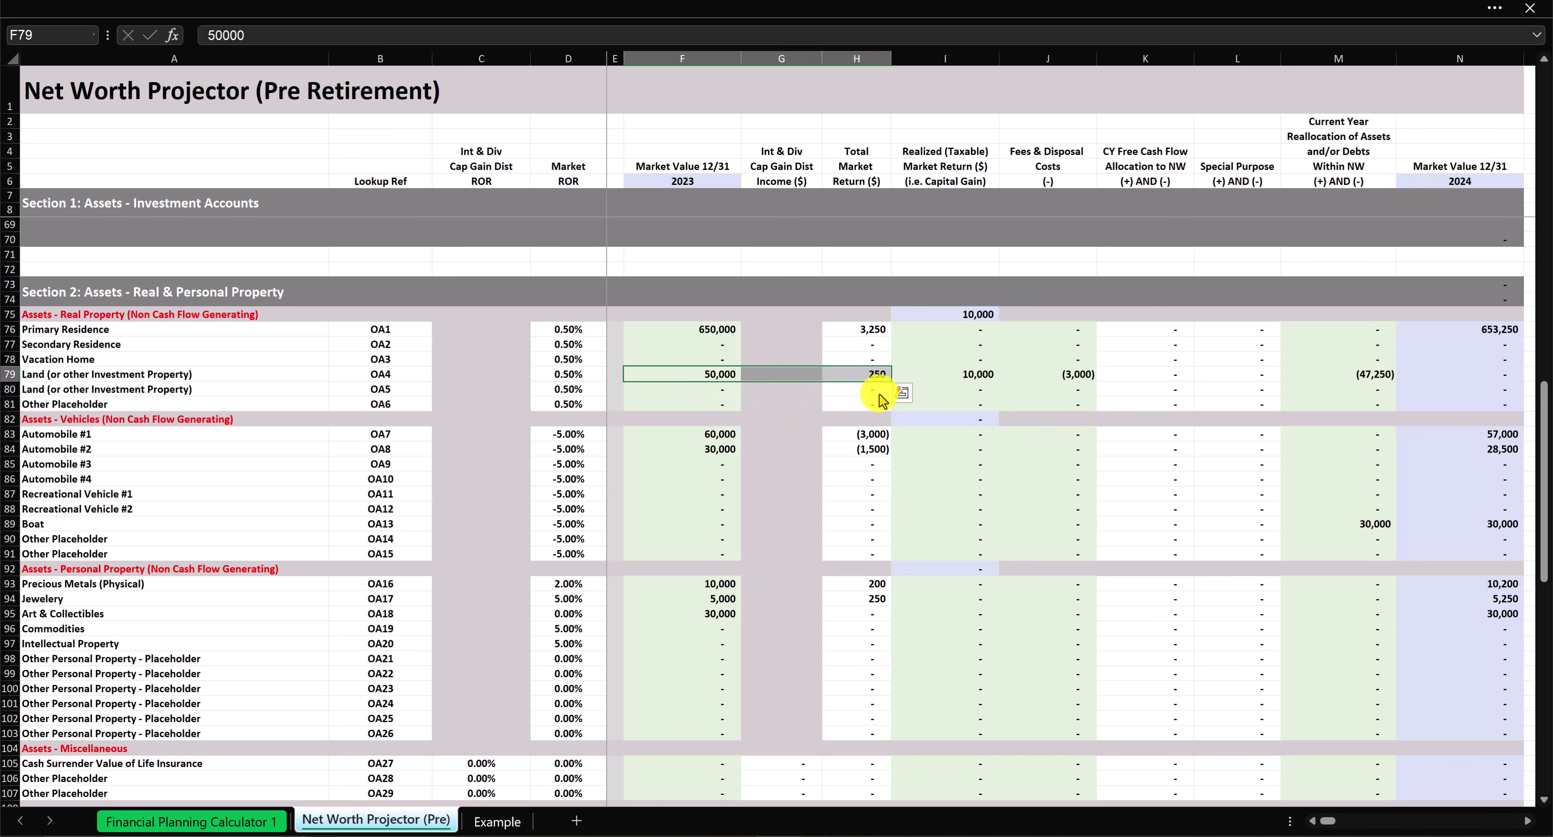
{"action": "left_click", "coordinate": [941, 380]}
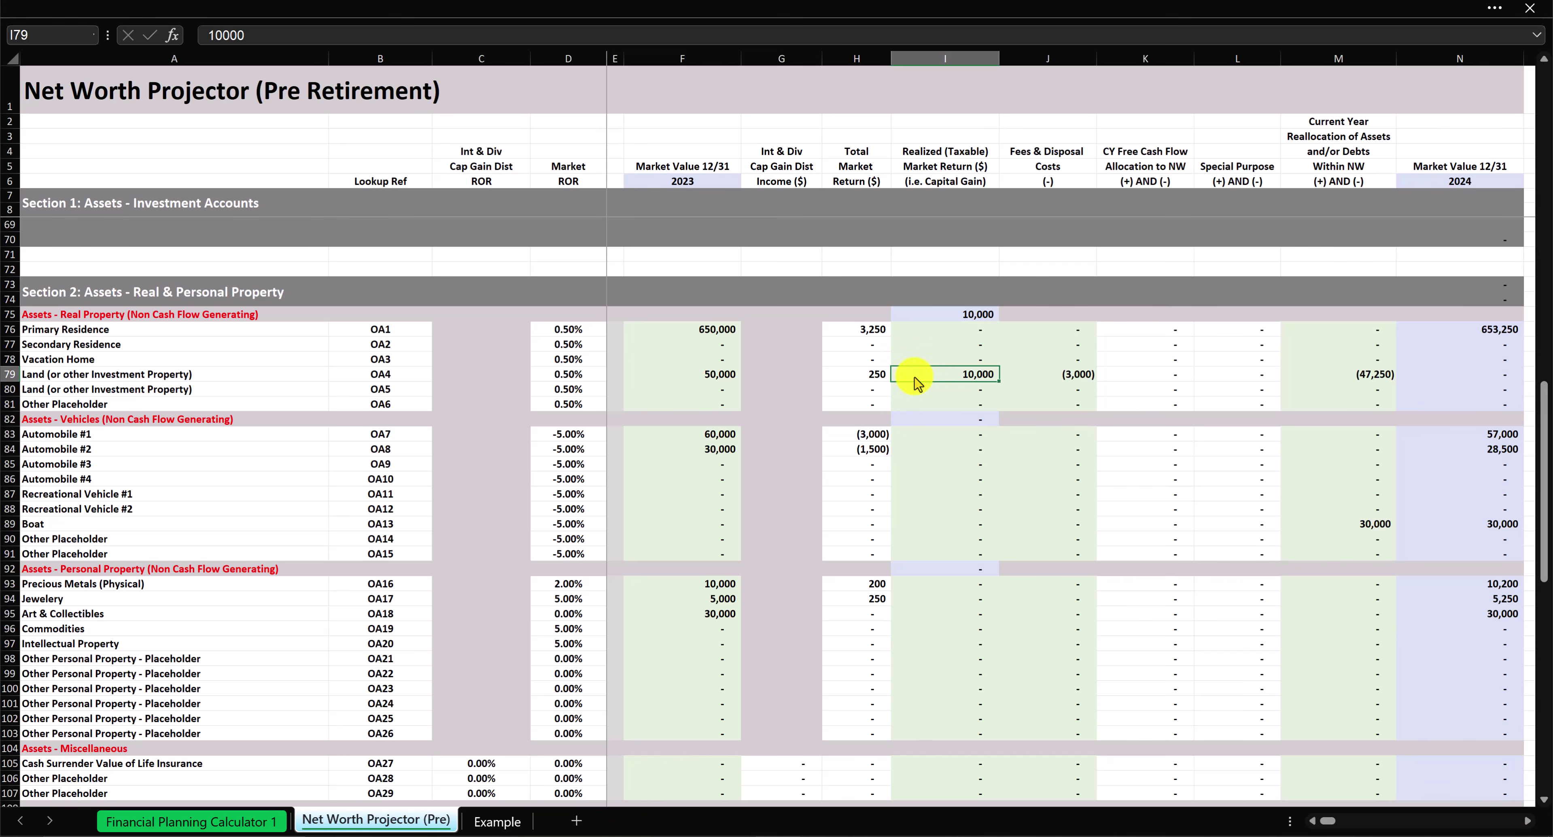
{"action": "left_click_drag", "start_coordinate": [722, 378], "coordinate": [926, 388]}
{"action": "left_click", "coordinate": [1034, 377]}
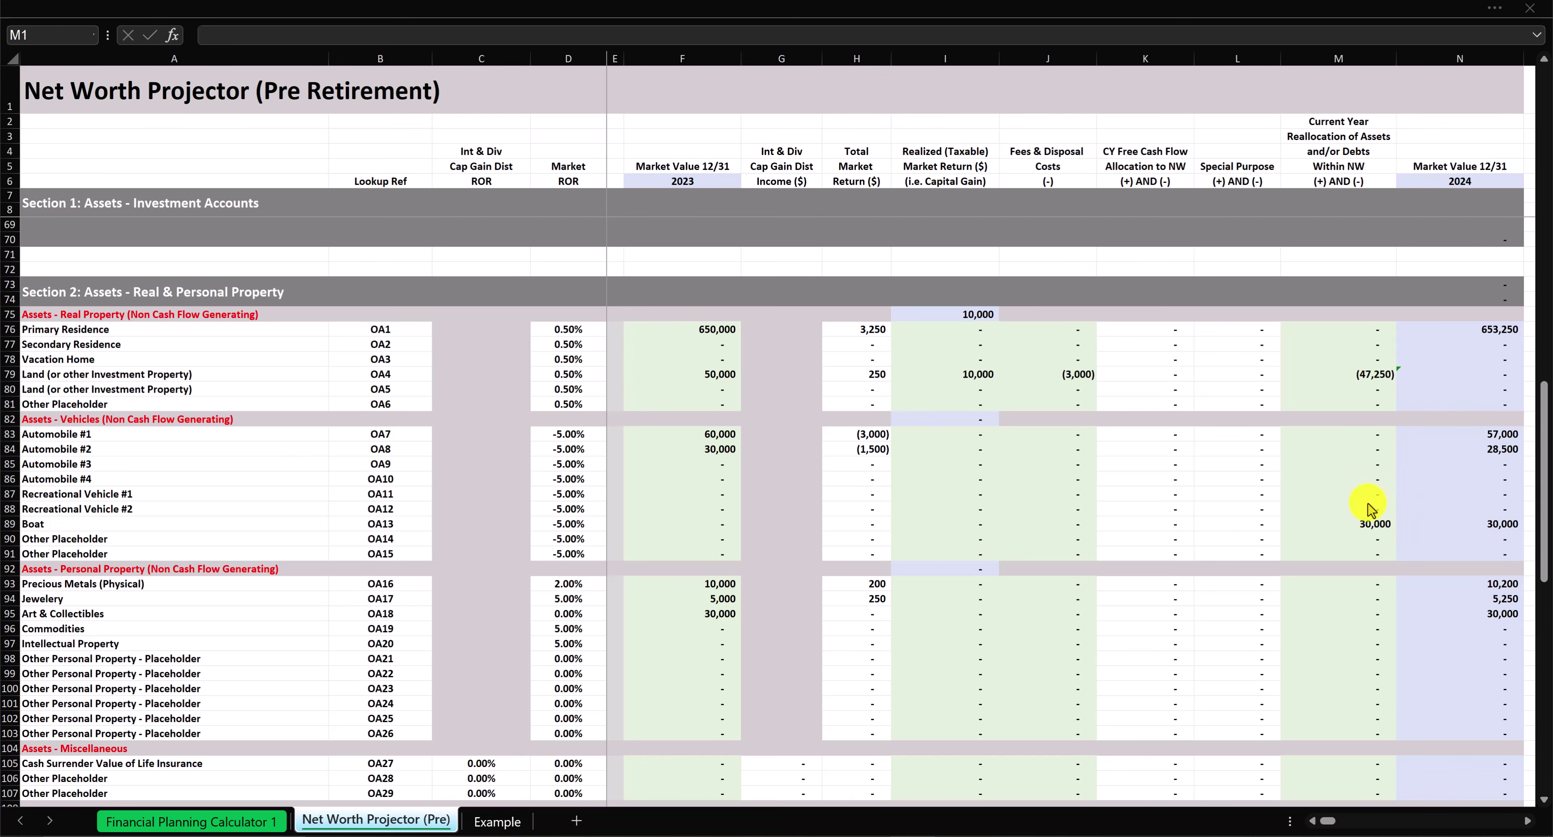
Step: Trace the reallocation column across the Checking #1, Land, Boat and Total Assets rows
{"action": "scroll", "coordinate": [1365, 508], "scroll_direction": "up", "scroll_amount": 12}
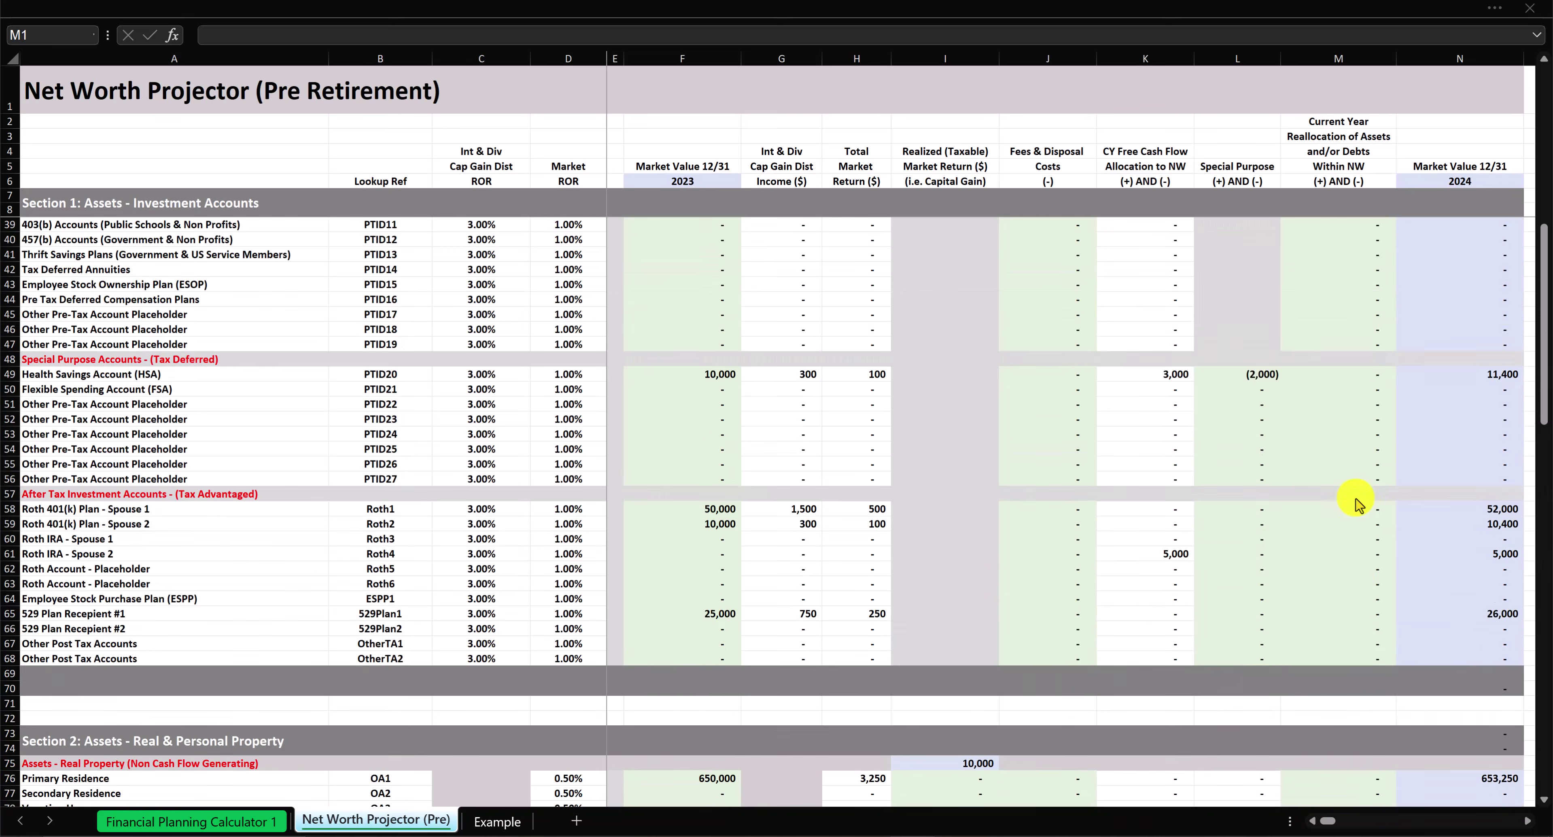
{"action": "scroll", "coordinate": [1358, 503], "scroll_direction": "up", "scroll_amount": 8}
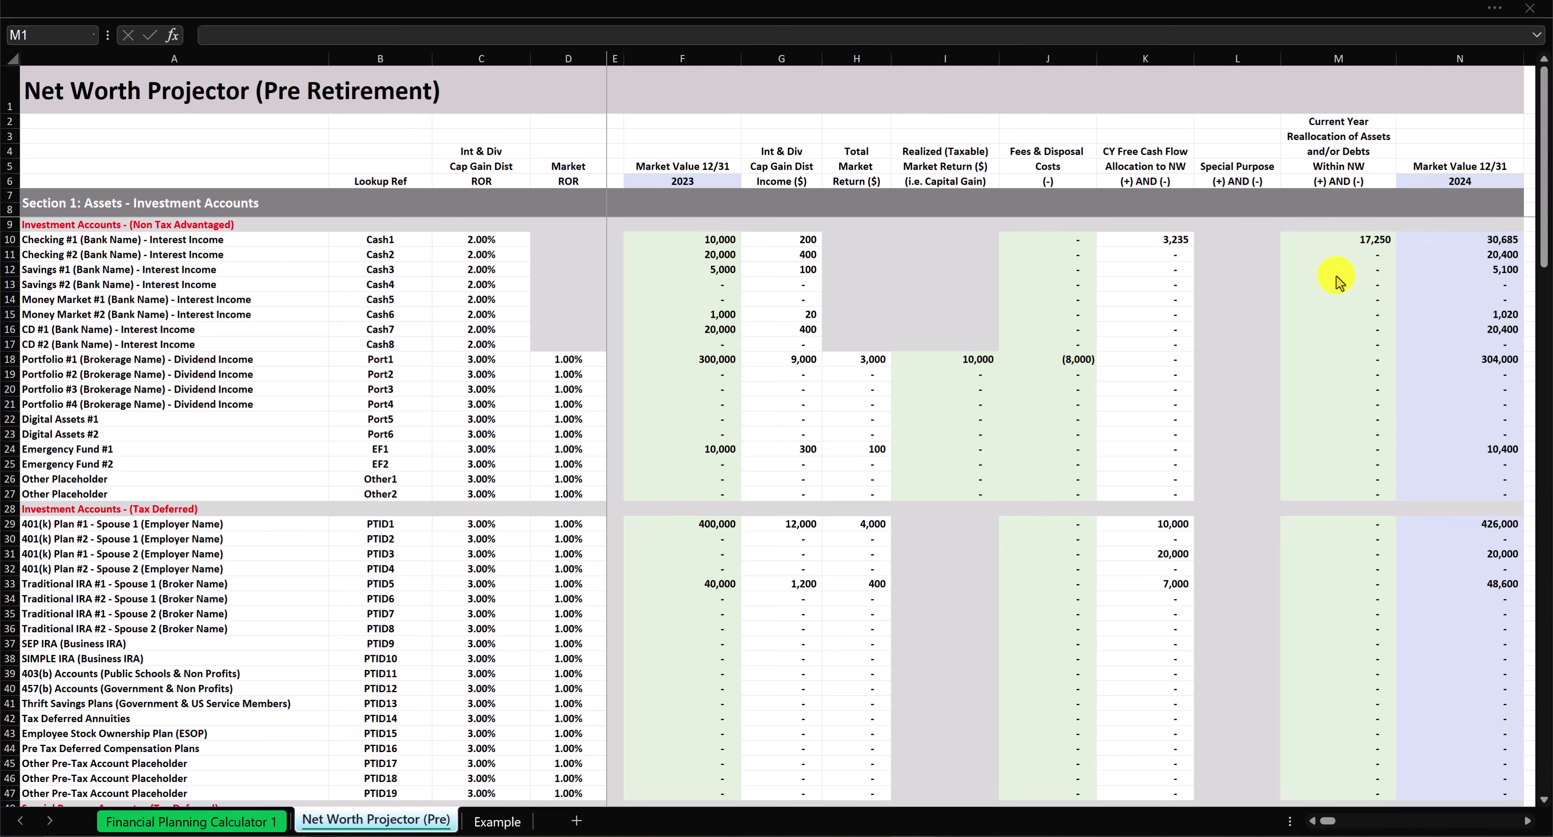
{"action": "scroll", "coordinate": [1339, 281], "scroll_direction": "down", "scroll_amount": 20}
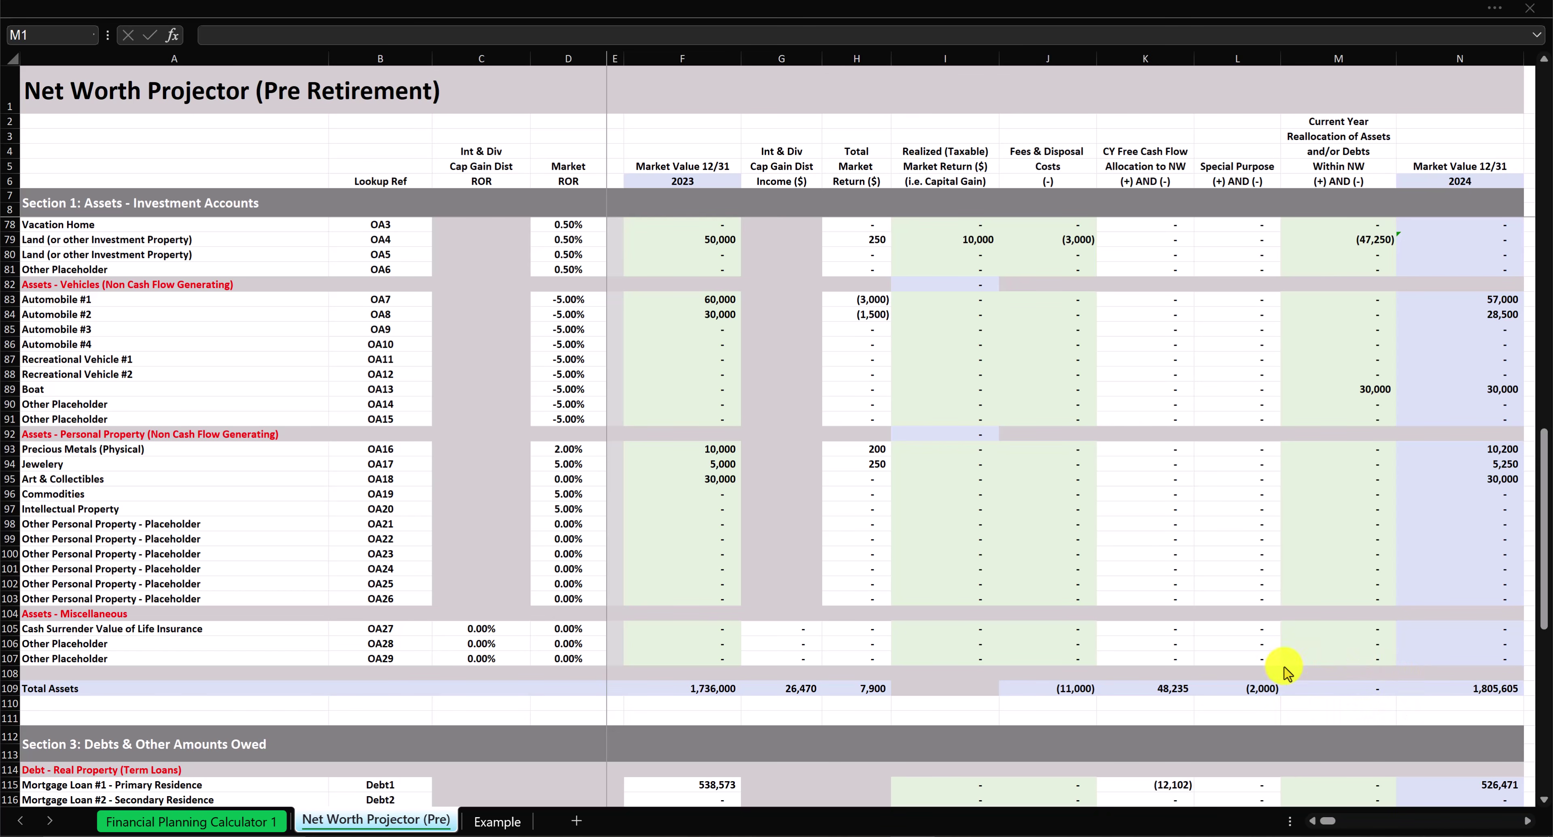
{"action": "scroll", "coordinate": [1375, 257], "scroll_direction": "up", "scroll_amount": 1}
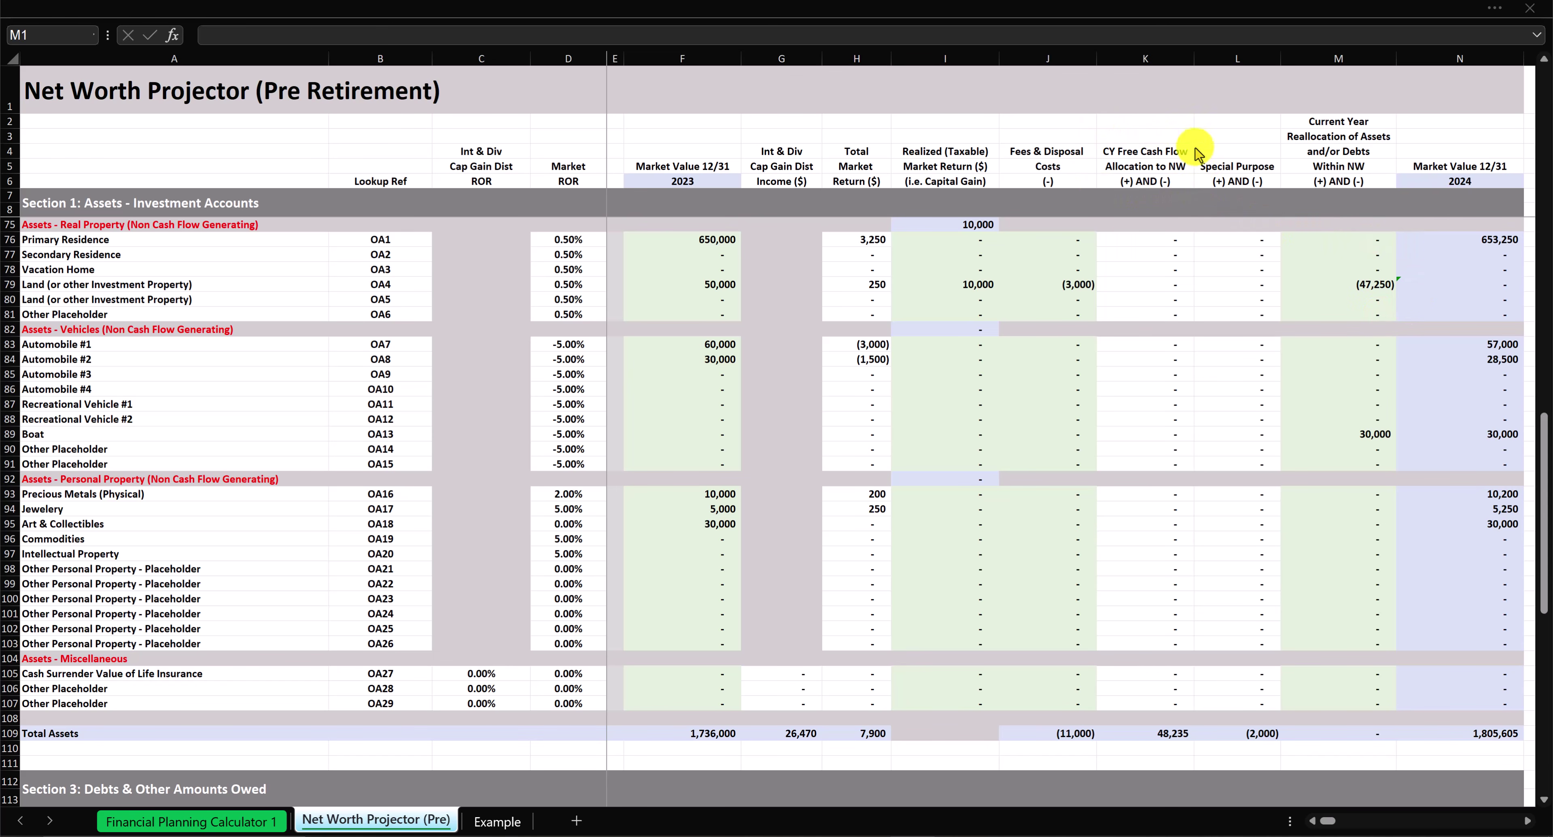
{"action": "scroll", "coordinate": [1146, 142], "scroll_direction": "up", "scroll_amount": 20}
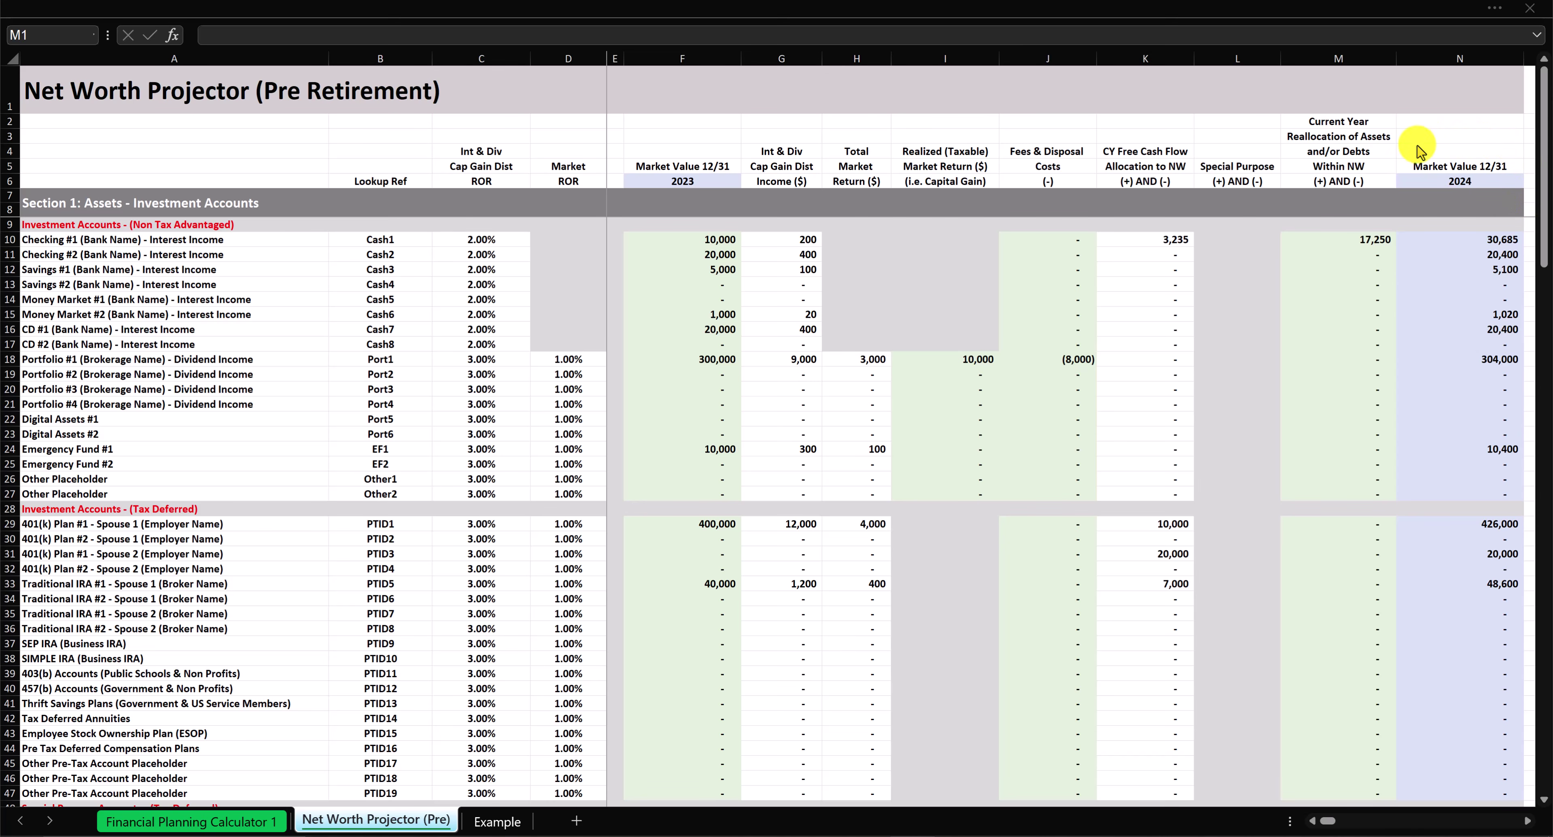
Step: Inspect Checking #1's 2024 market value formula in N10 and switch to the Financial Planning Calculator 1 sheet
{"action": "left_click", "coordinate": [1468, 241]}
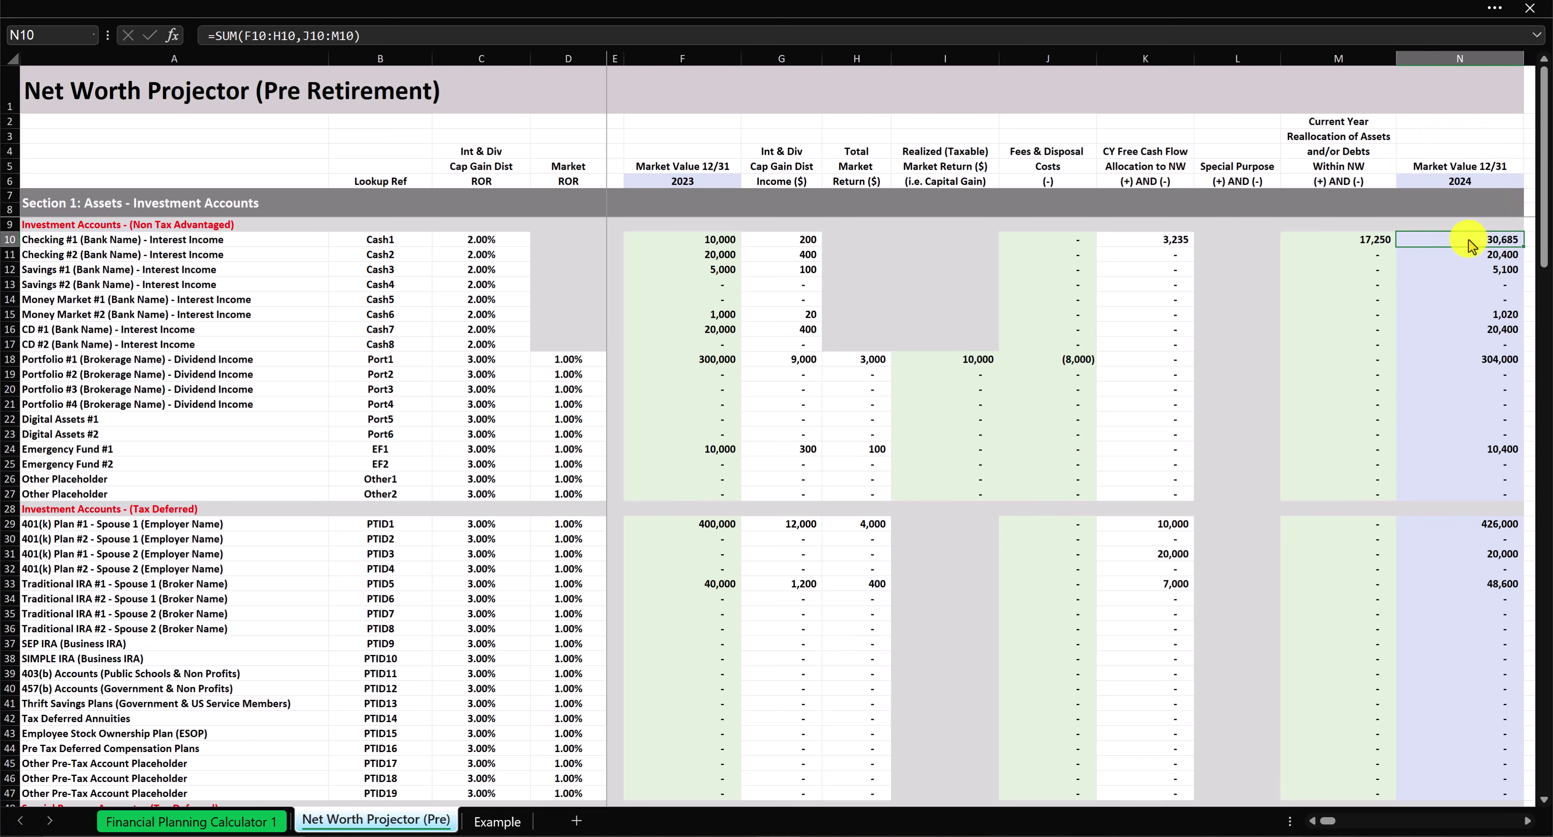
{"action": "double_click", "coordinate": [1470, 241]}
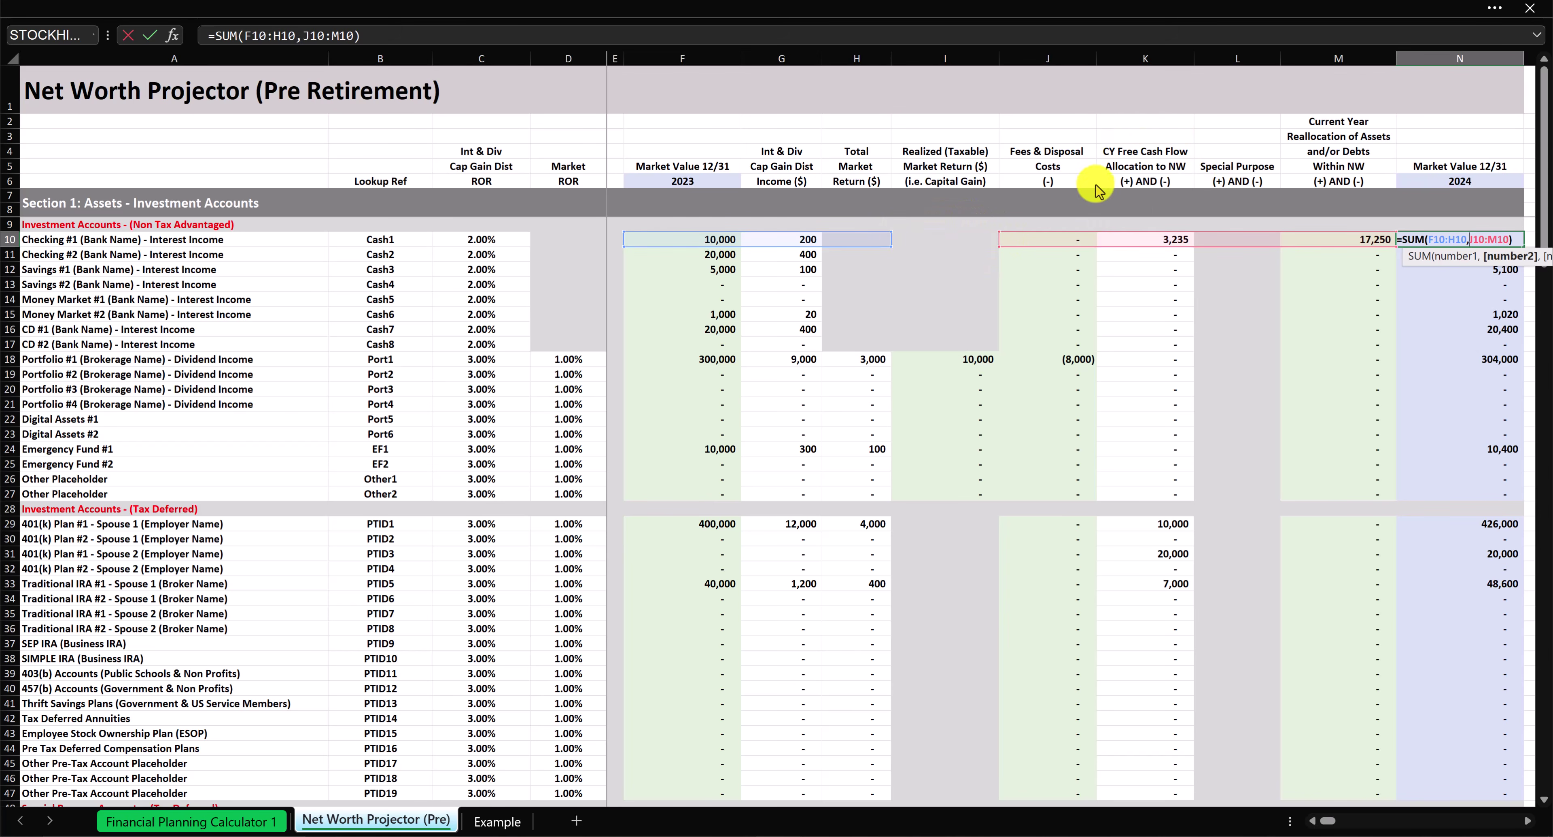
{"action": "key", "text": "Escape"}
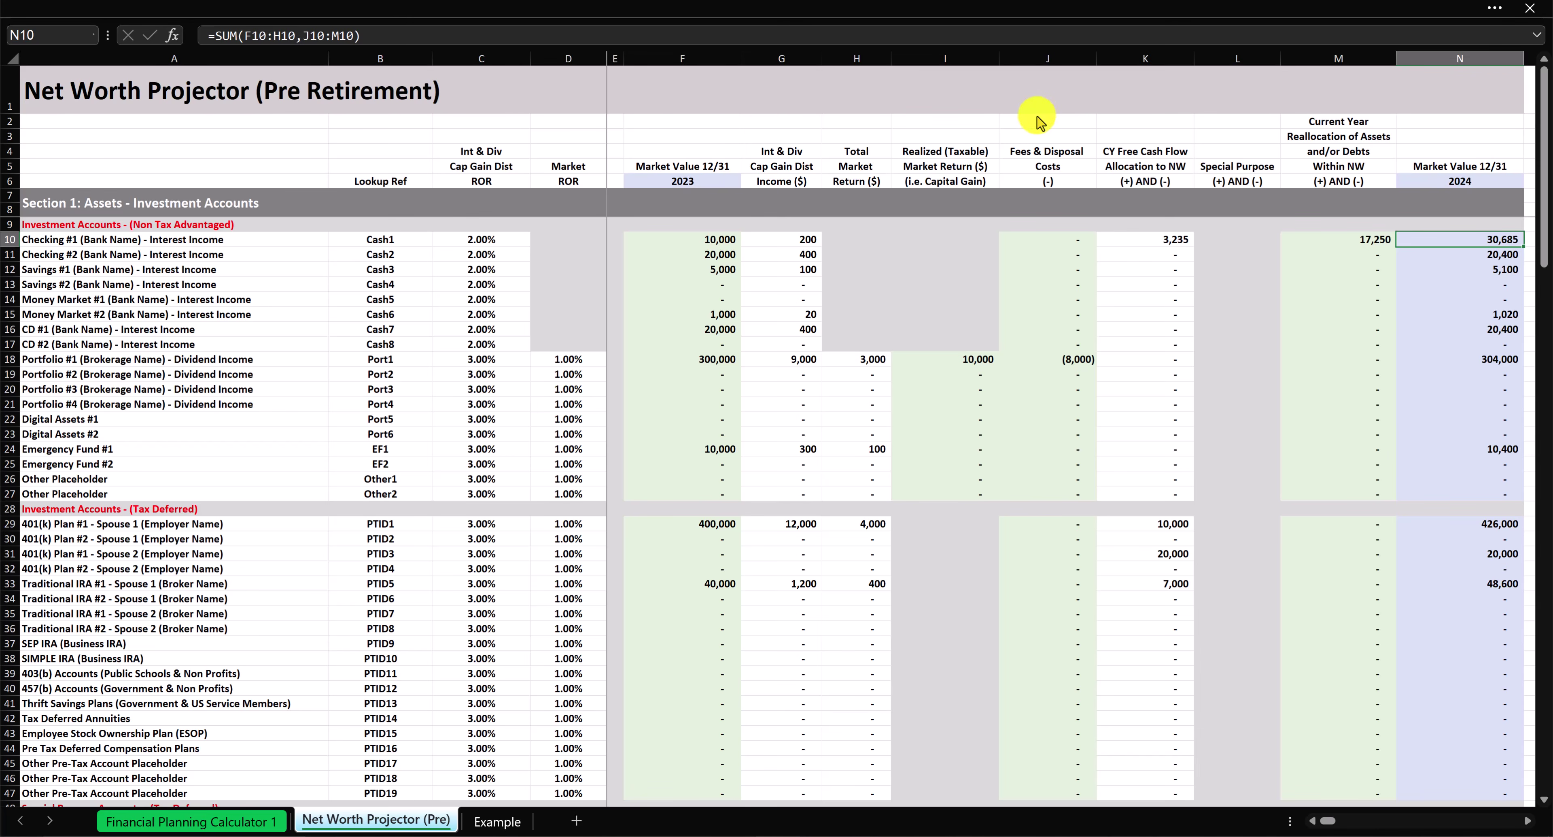
{"action": "key", "text": "ctrl+Page_Up"}
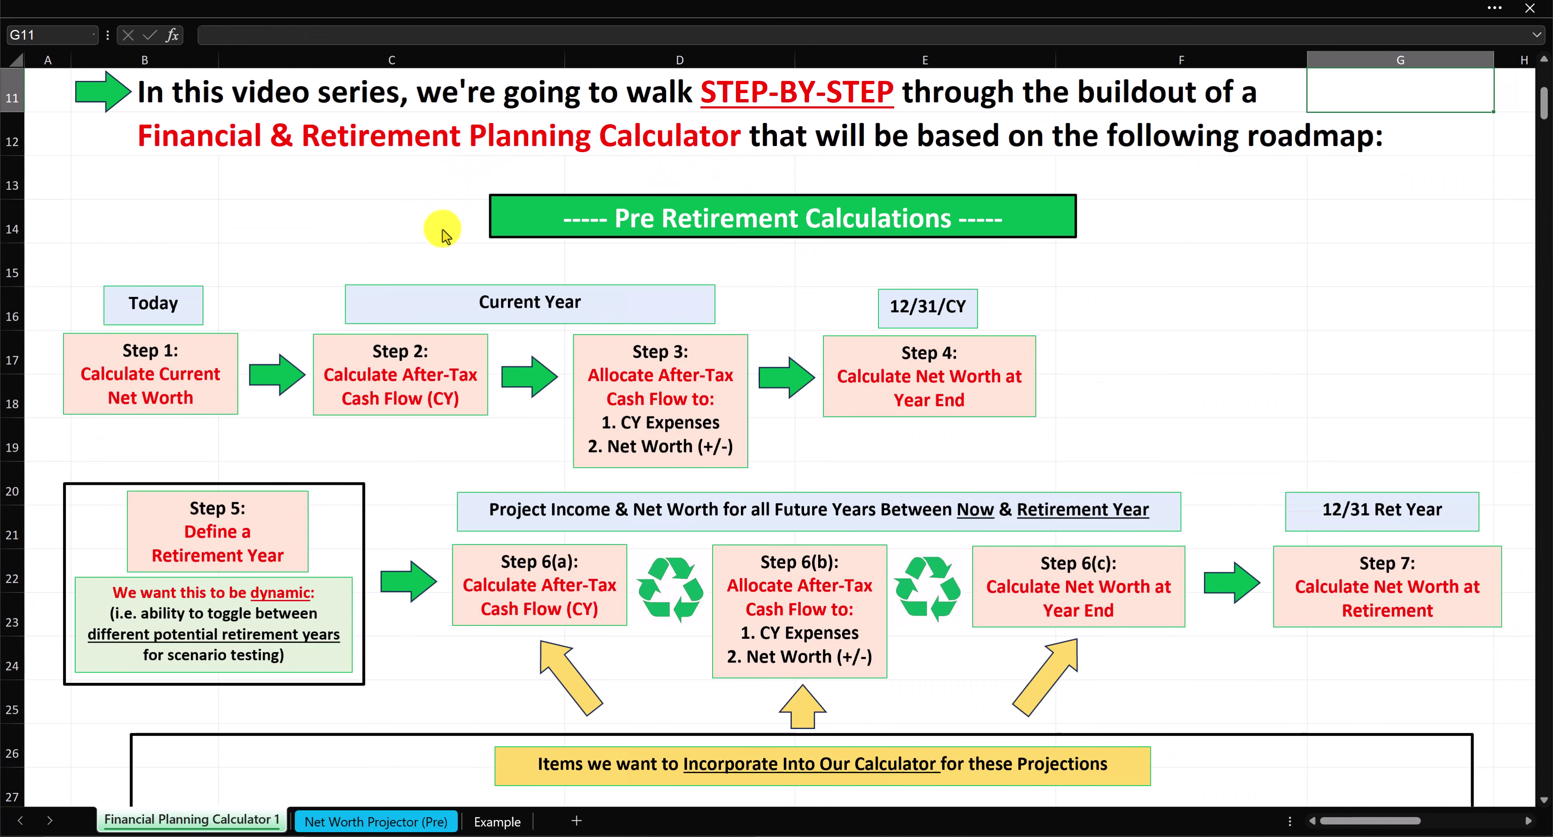